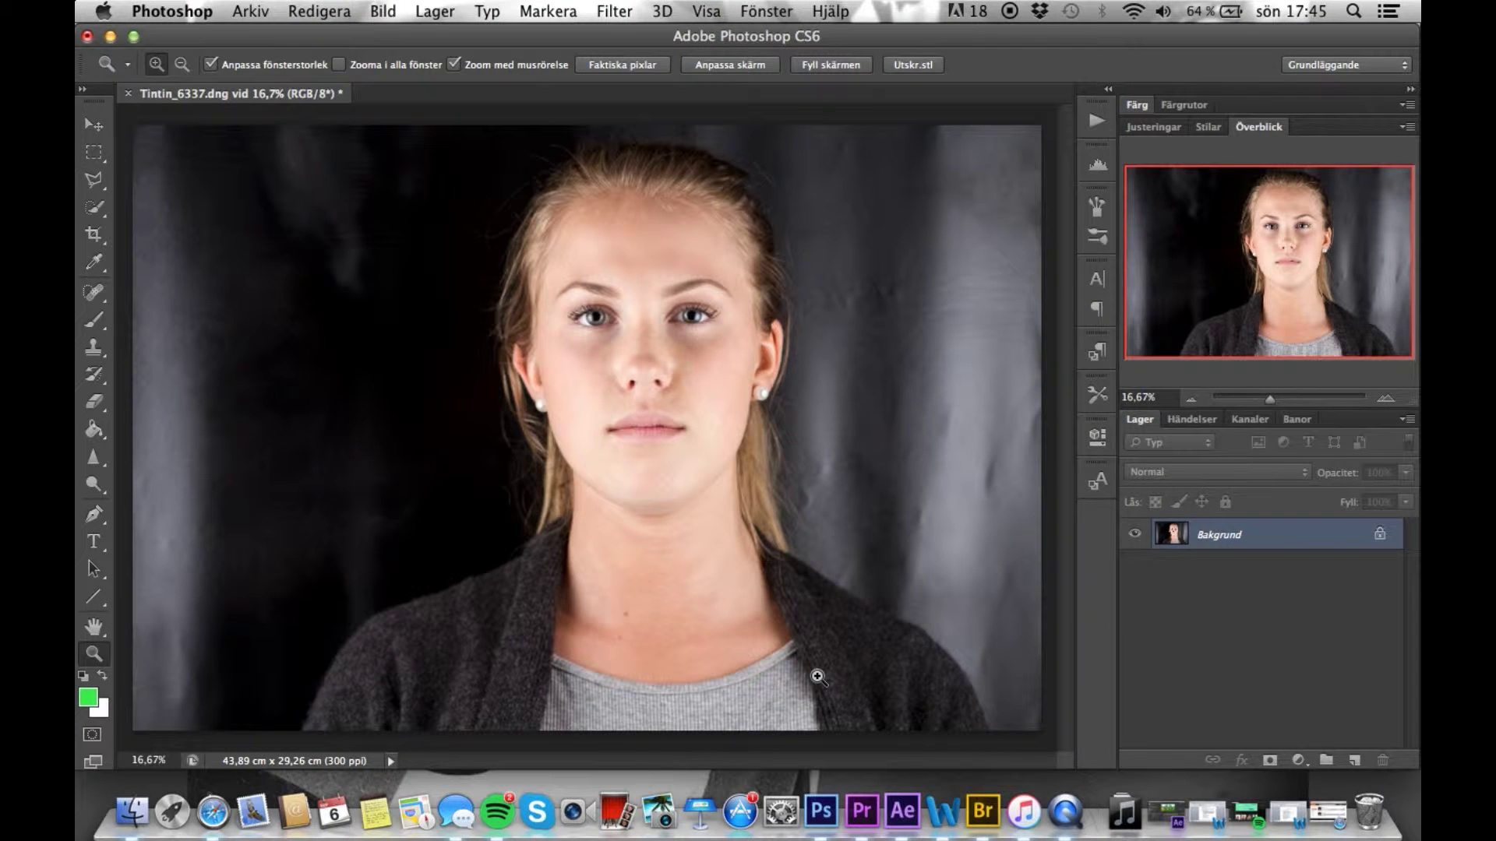
# Zoom in on the model's eyes and add an empty layer, Lager 1, above Bakgrund.
pyautogui.click(711, 305)
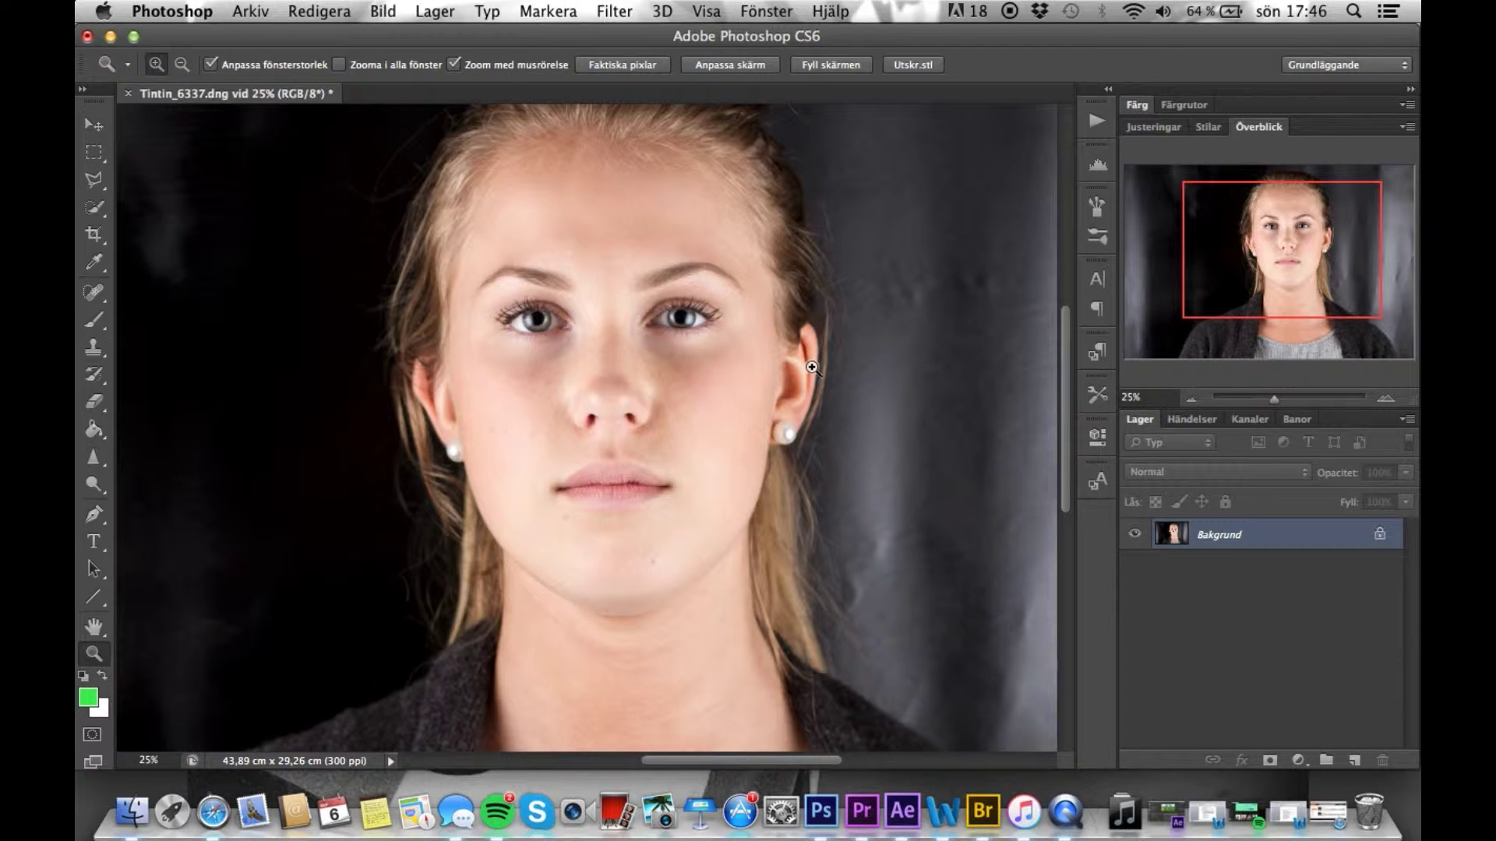
pyautogui.moveTo(700, 315); pyautogui.dragTo(666, 313)
pyautogui.click(666, 313)
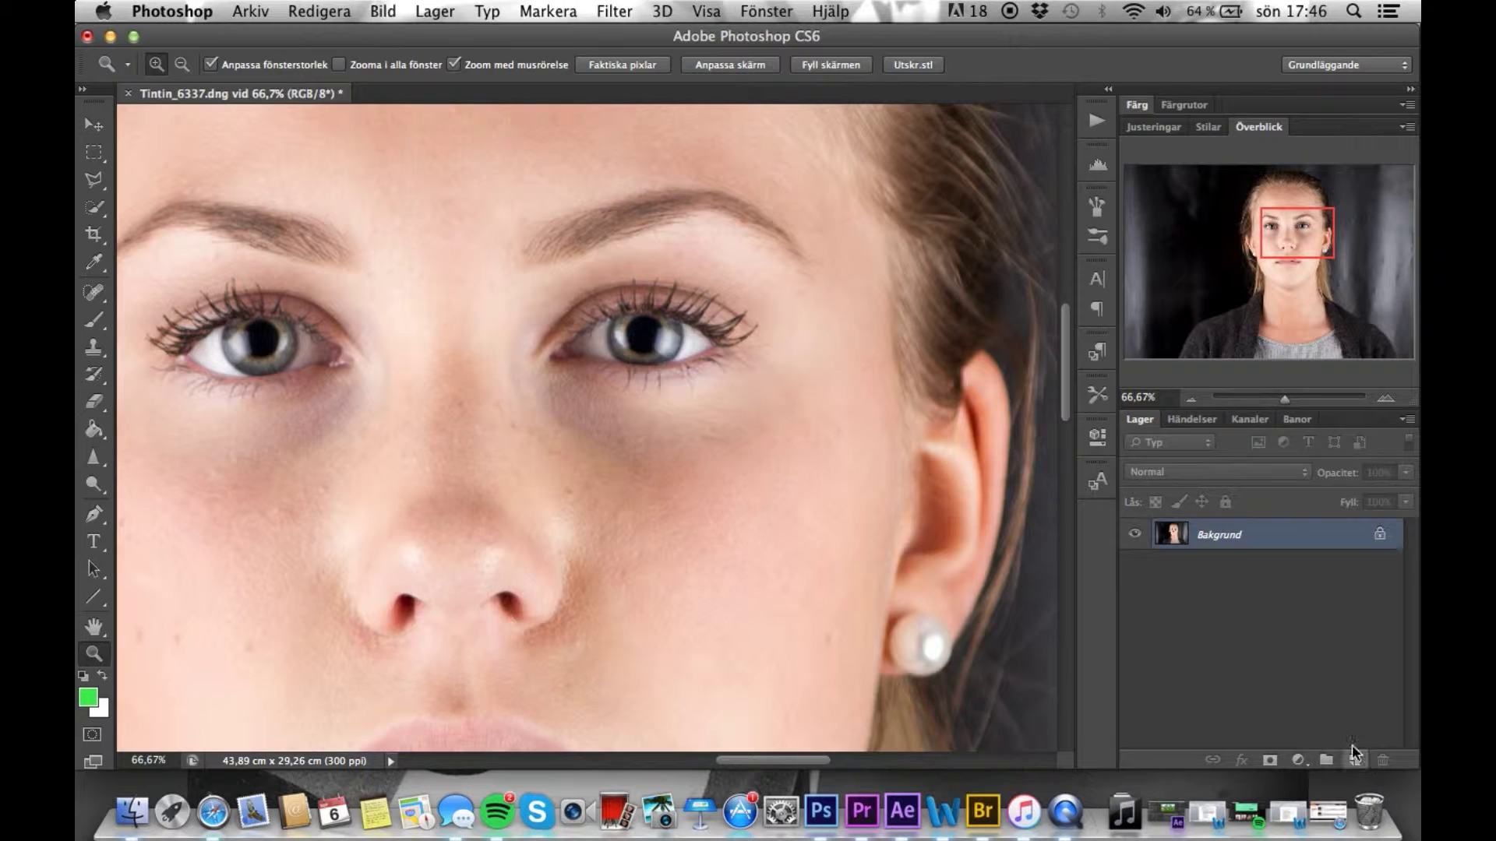
pyautogui.click(1356, 761)
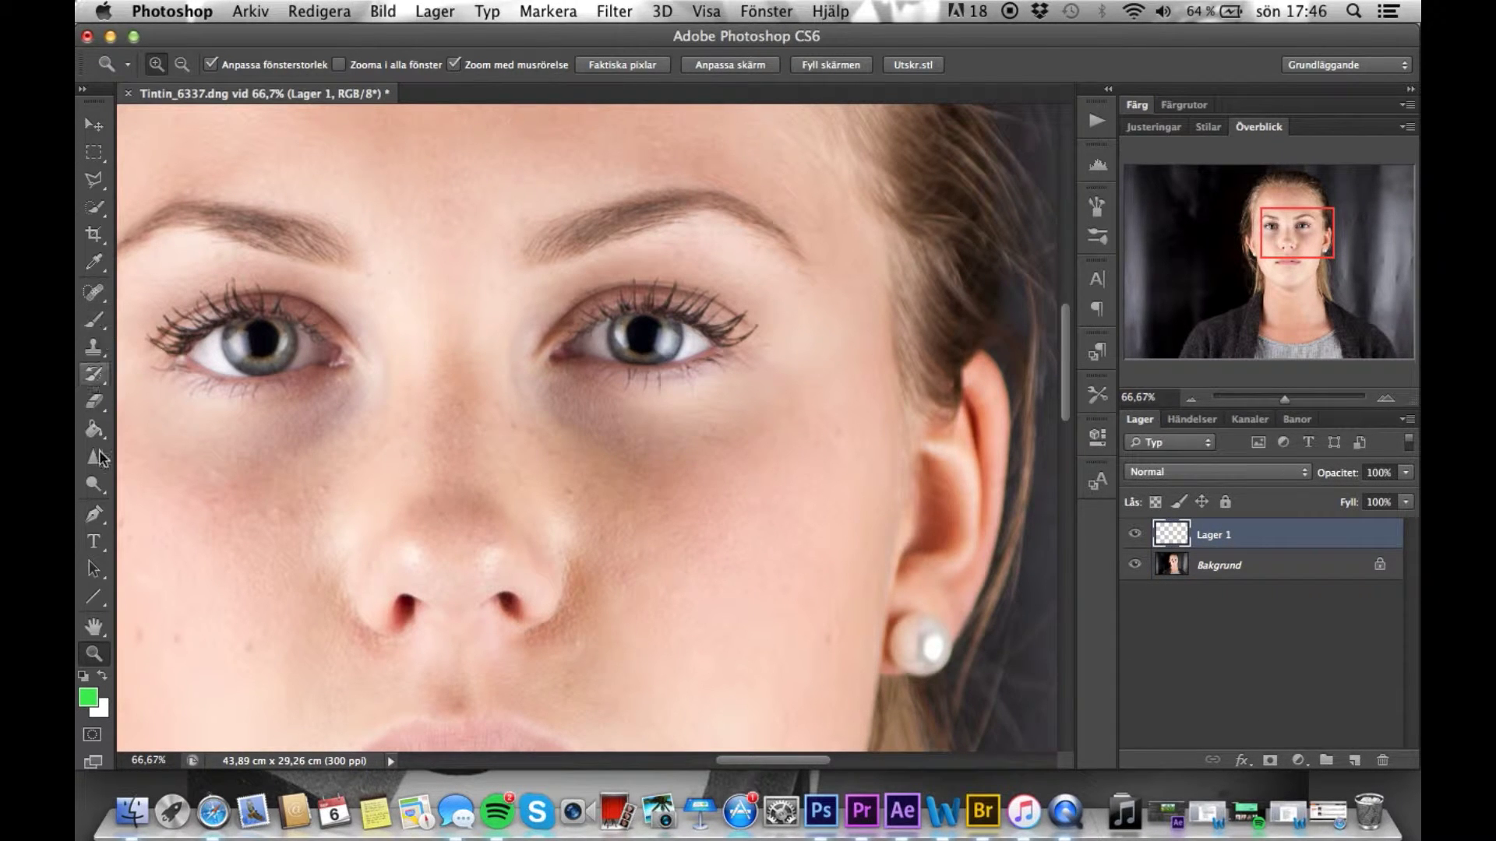
# Set the foreground colour to orange #f3ac23.
pyautogui.click(87, 701)
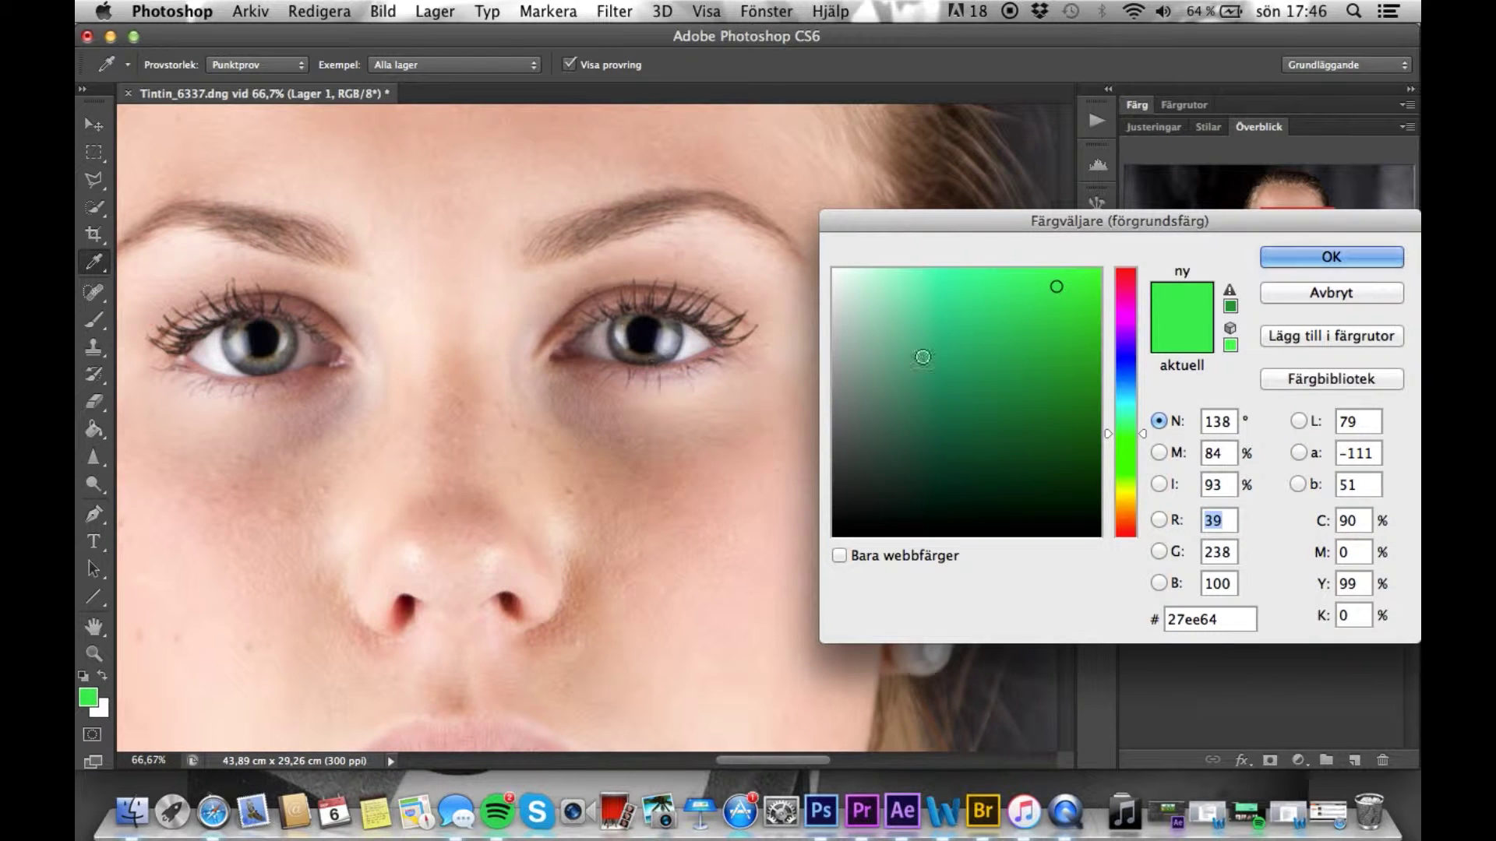
pyautogui.click(1134, 505)
pyautogui.moveTo(1056, 287); pyautogui.dragTo(1097, 273)
pyautogui.moveTo(1135, 507); pyautogui.dragTo(1135, 508)
pyautogui.moveTo(1058, 286); pyautogui.dragTo(1061, 281)
pyautogui.click(1330, 257)
# Zoom in close on one eye and set up a very fine 2 px brush.
pyautogui.press('z')
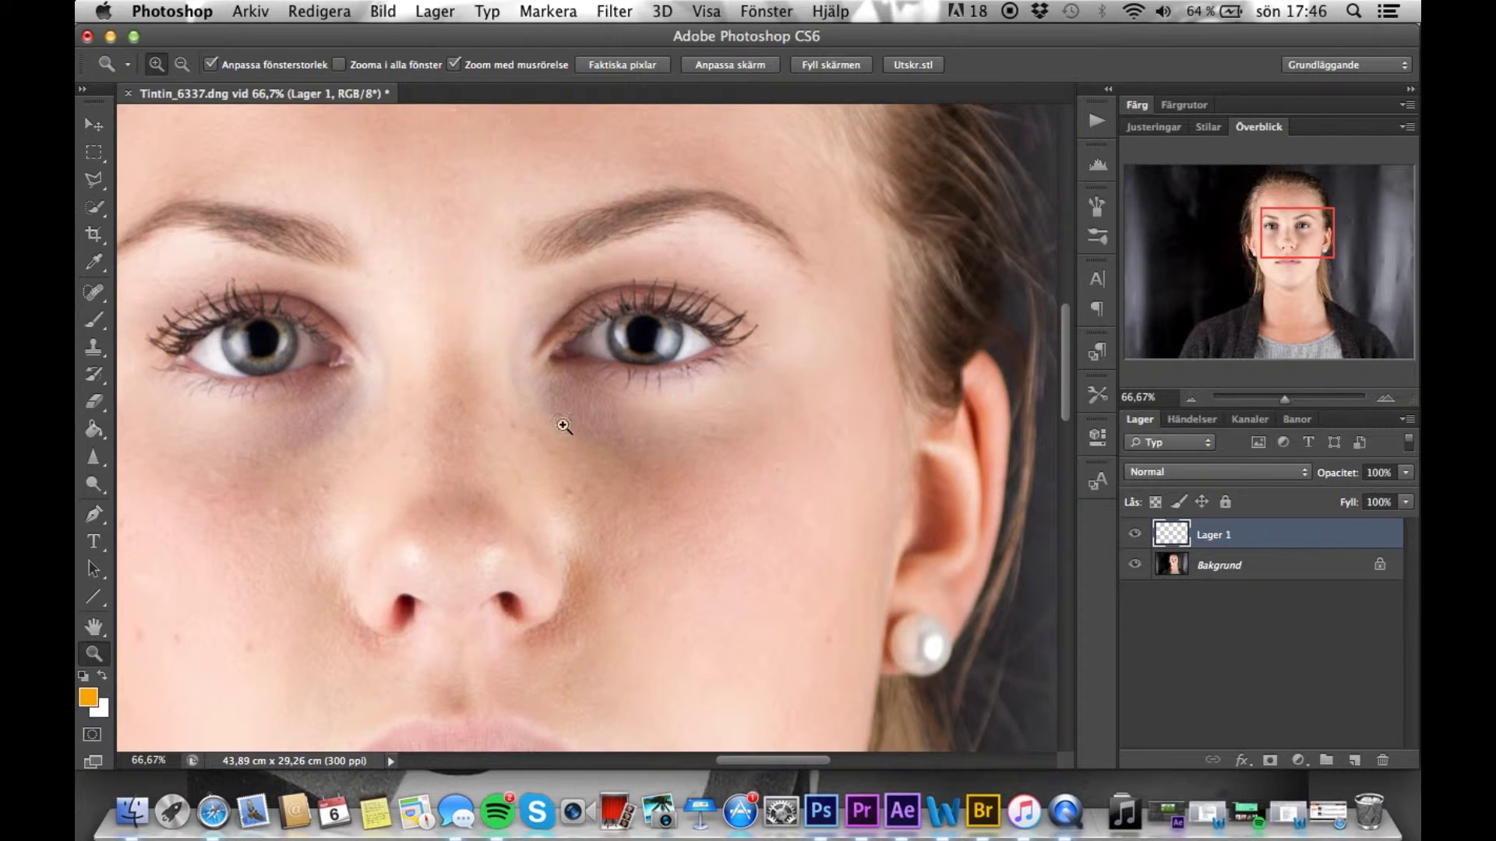
pyautogui.click(662, 351)
pyautogui.click(662, 351)
pyautogui.click(100, 323)
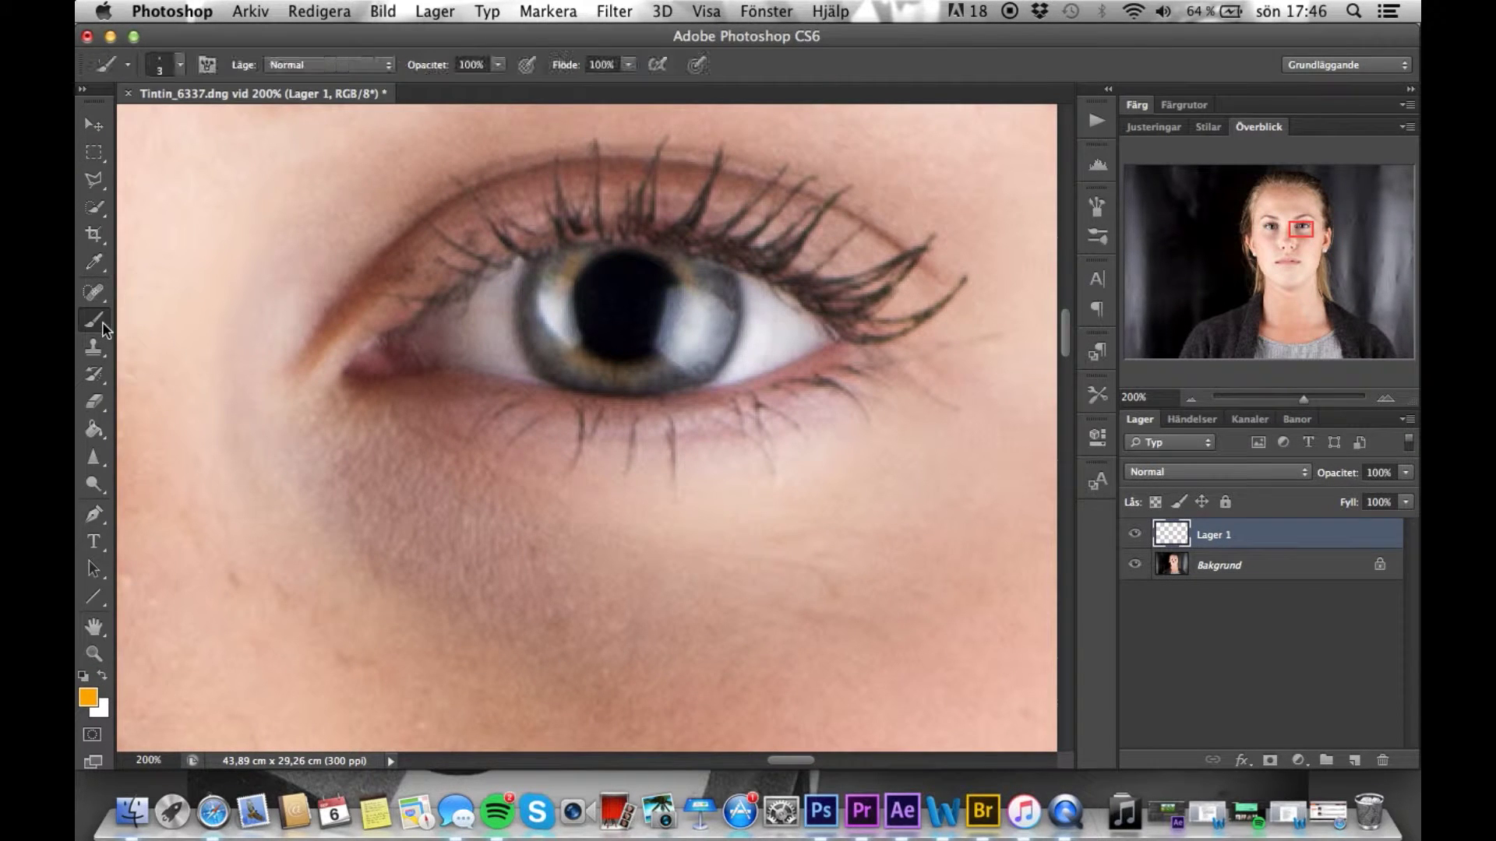
pyautogui.click(168, 77)
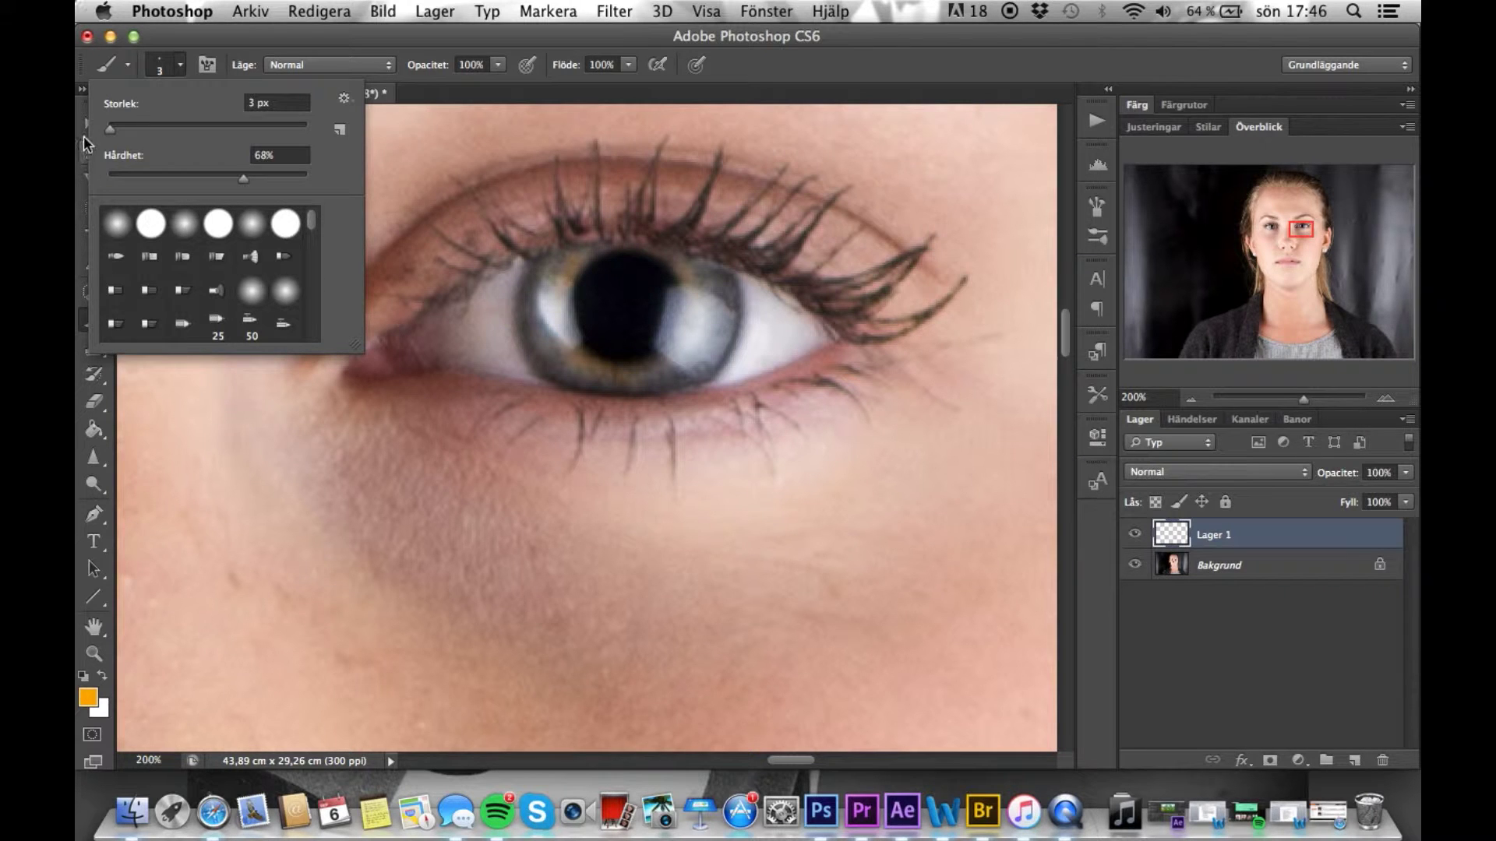
pyautogui.moveTo(110, 130); pyautogui.dragTo(107, 134)
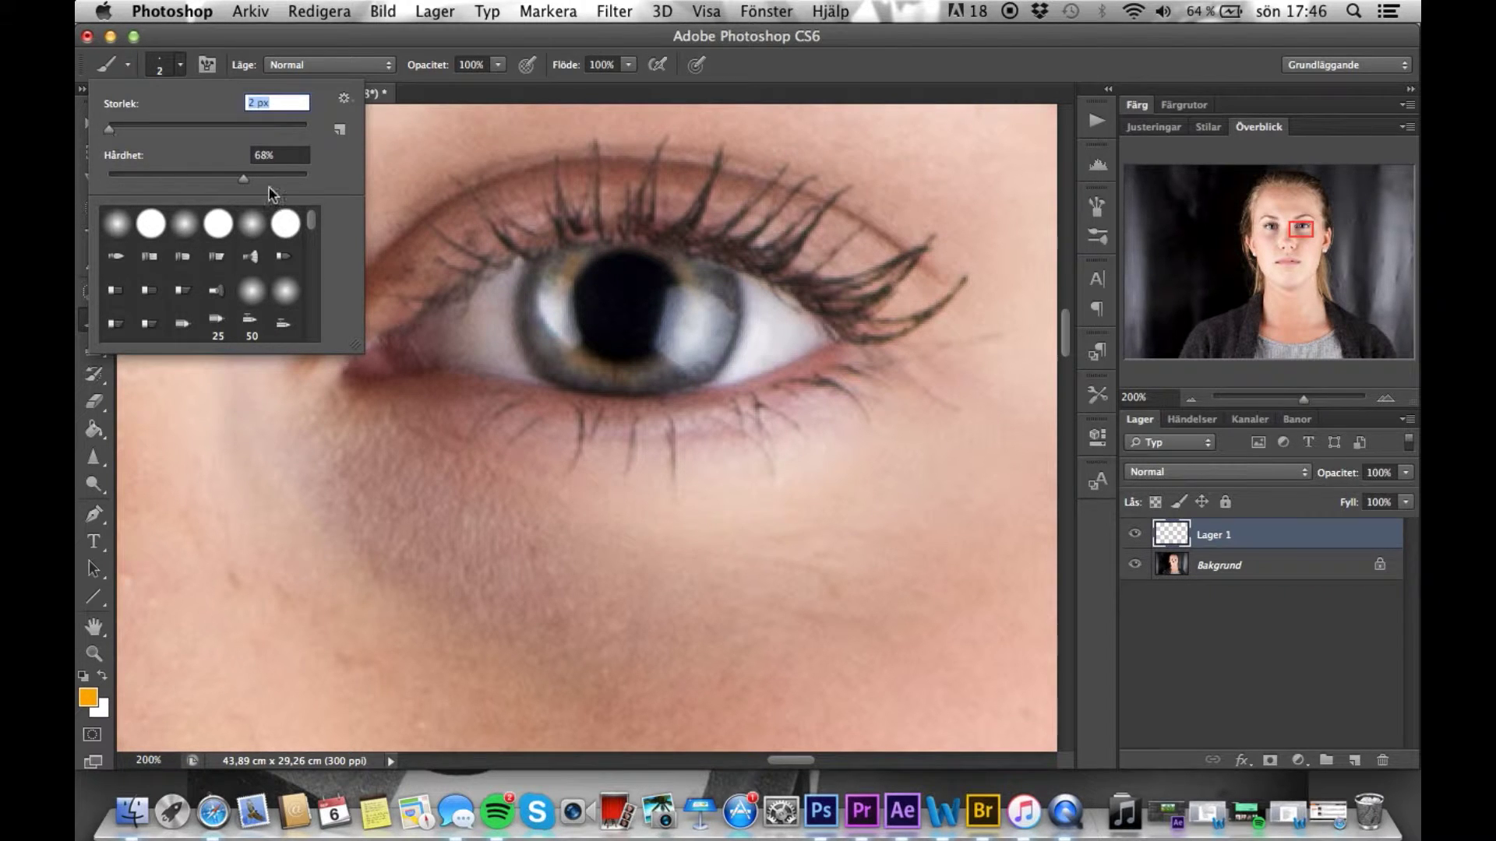
pyautogui.click(573, 281)
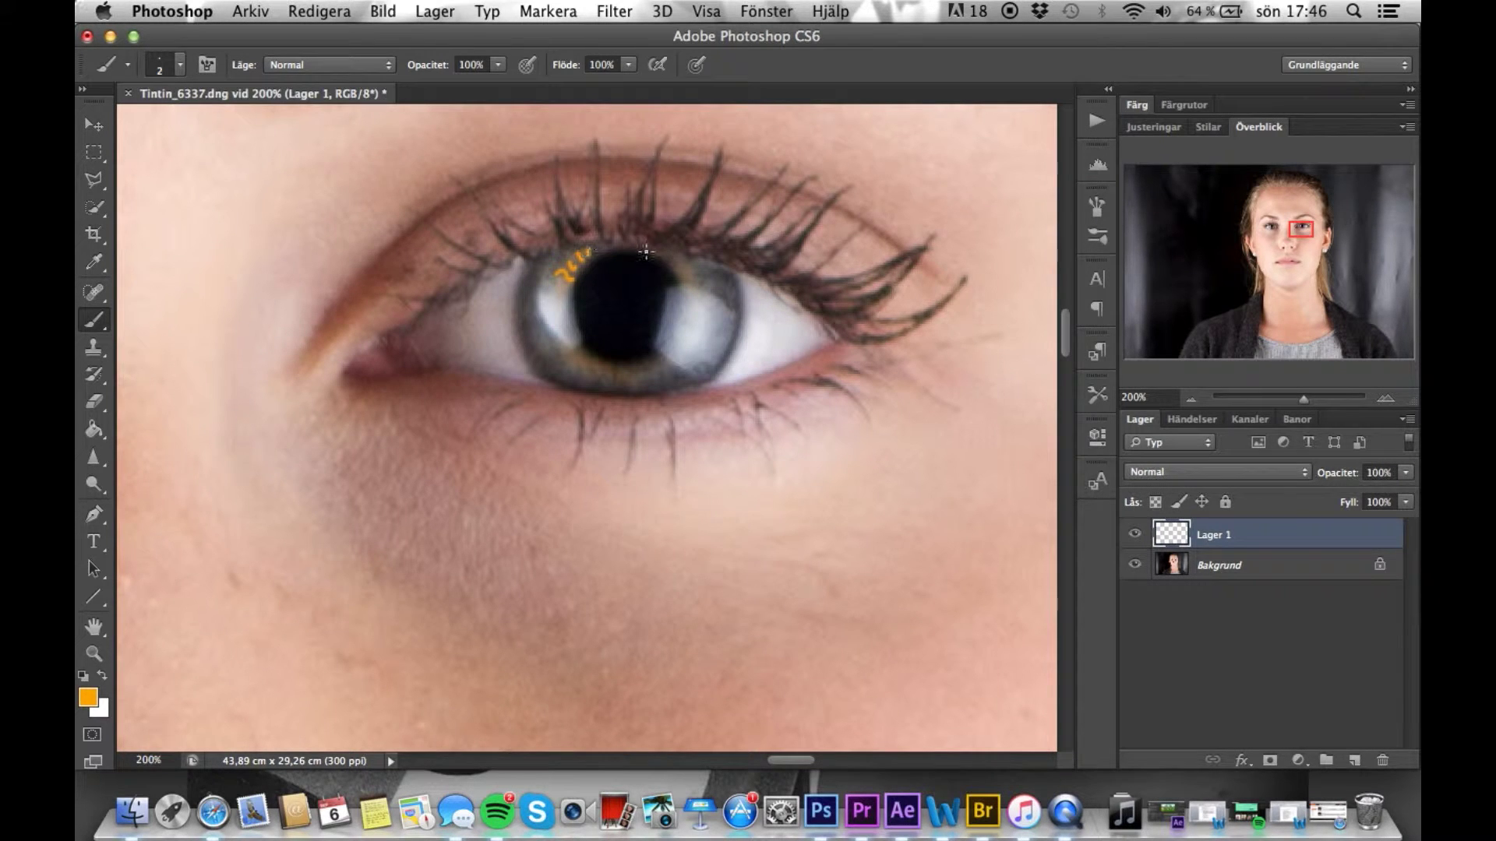
# Paint fine orange streaks around both irises and above the pupil, then zoom out.
pyautogui.moveTo(669, 364)
pyautogui.mouseDown()
pyautogui.moveTo(616, 385)
pyautogui.moveTo(627, 389)
pyautogui.moveTo(575, 363)
pyautogui.mouseUp()
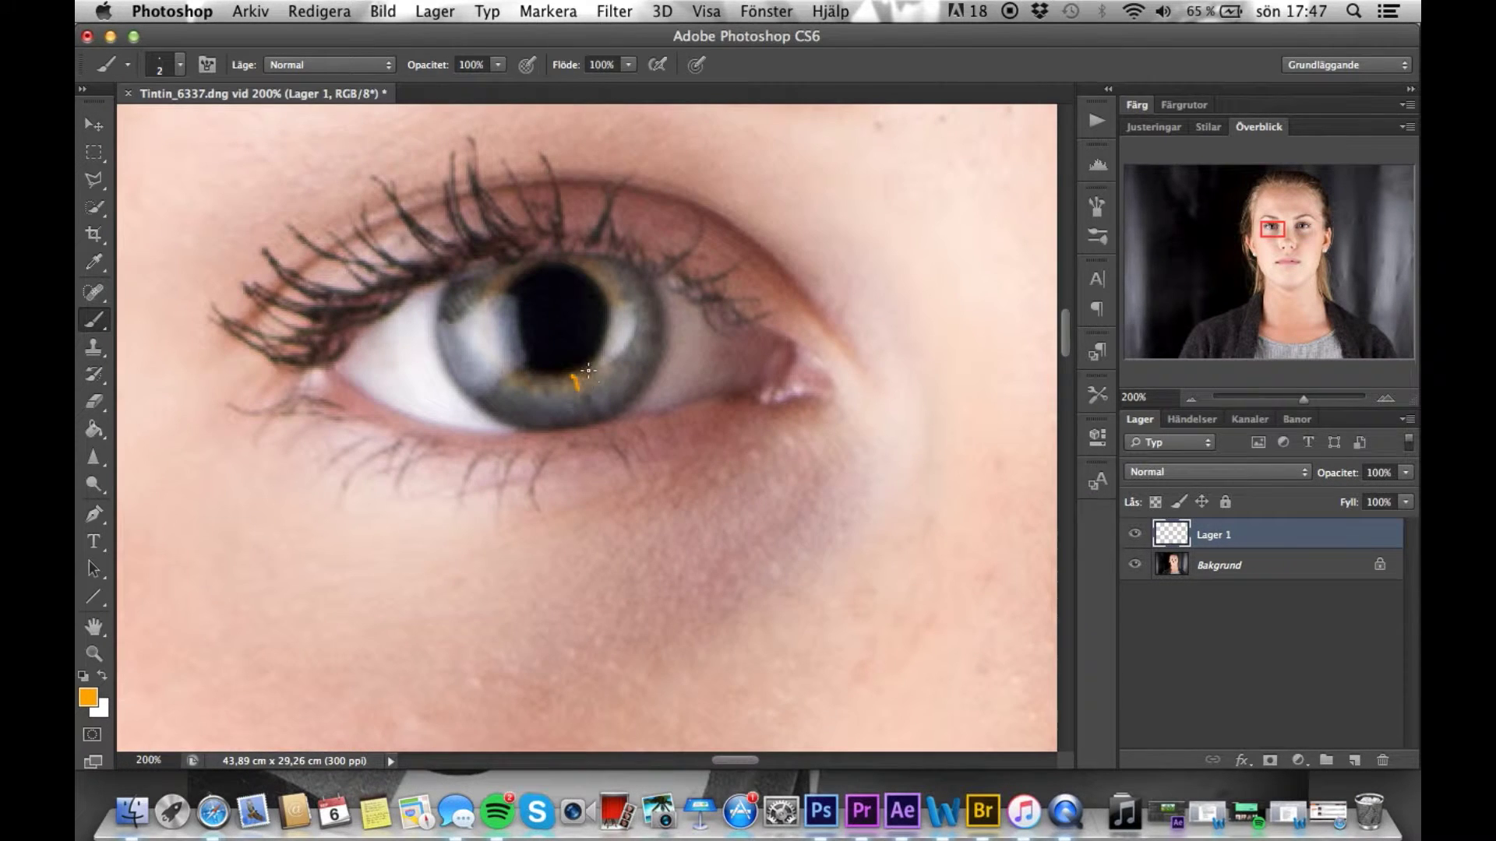
pyautogui.moveTo(603, 368); pyautogui.dragTo(542, 383)
pyautogui.moveTo(613, 305); pyautogui.dragTo(626, 292)
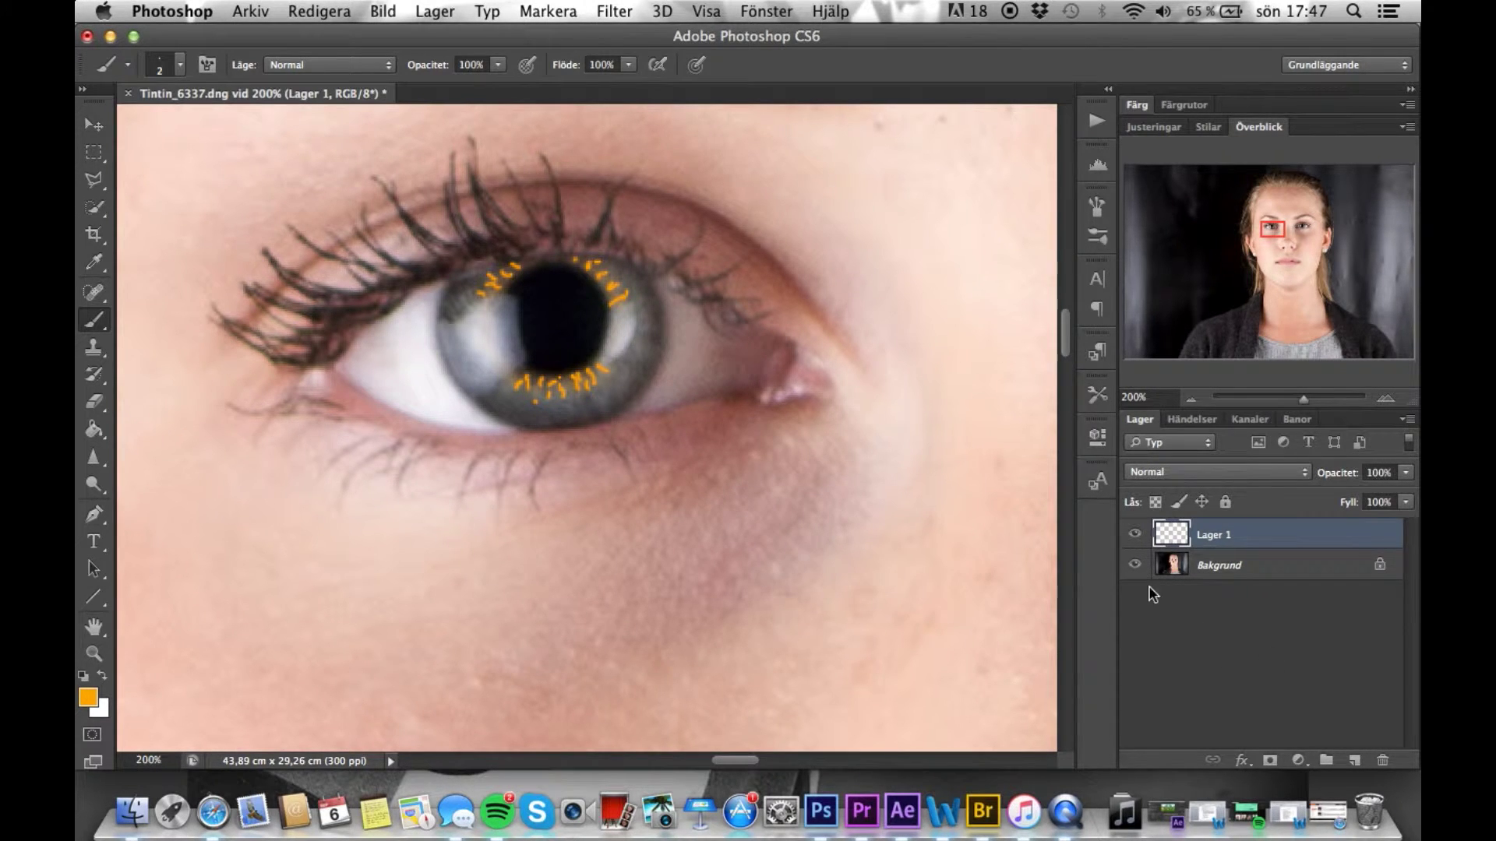
pyautogui.click(93, 653)
pyautogui.moveTo(779, 415); pyautogui.dragTo(983, 385)
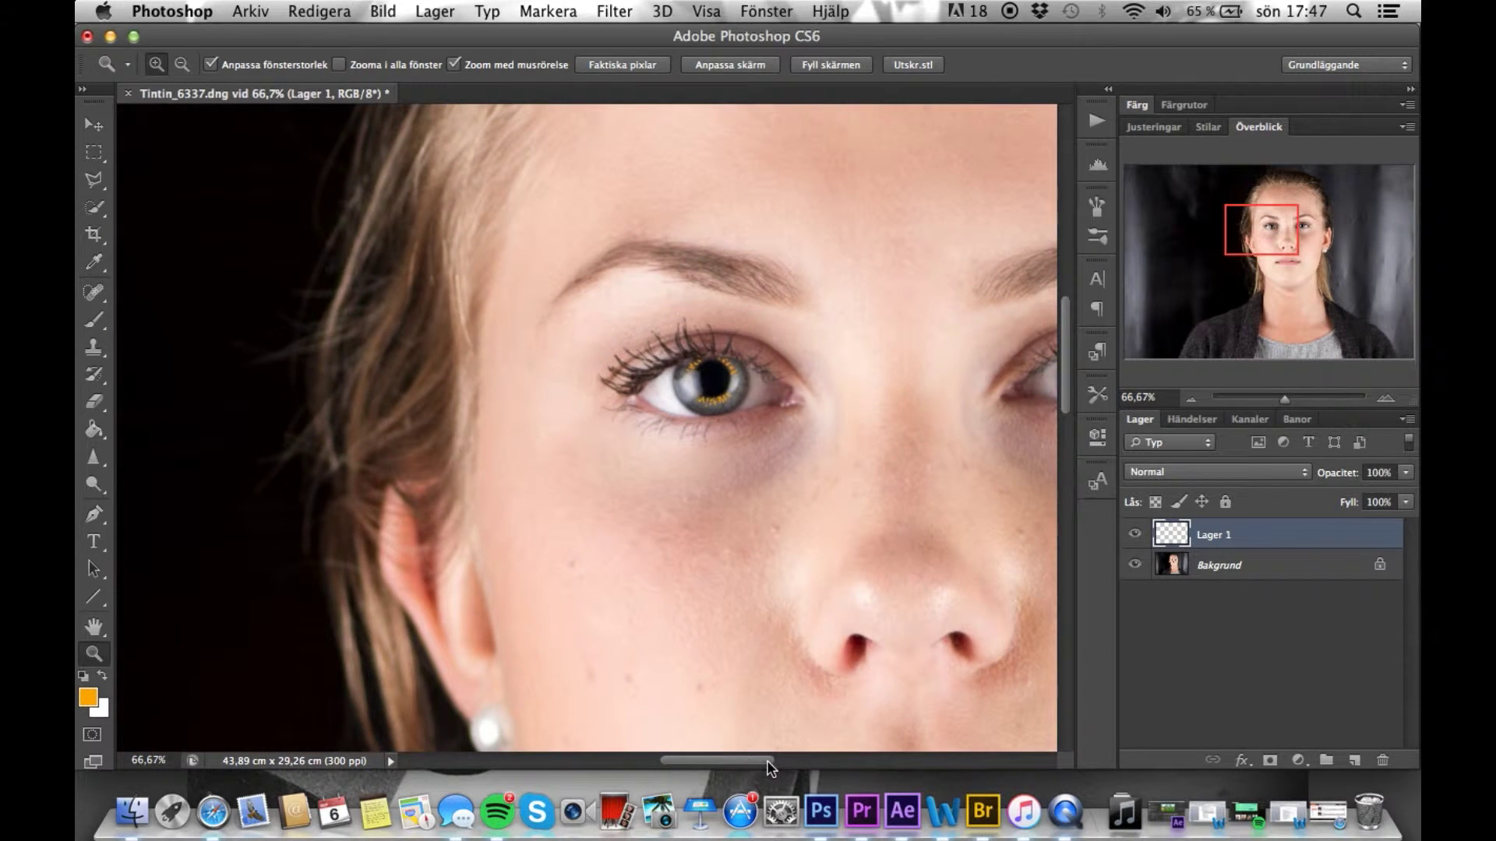
pyautogui.moveTo(768, 762); pyautogui.dragTo(805, 761)
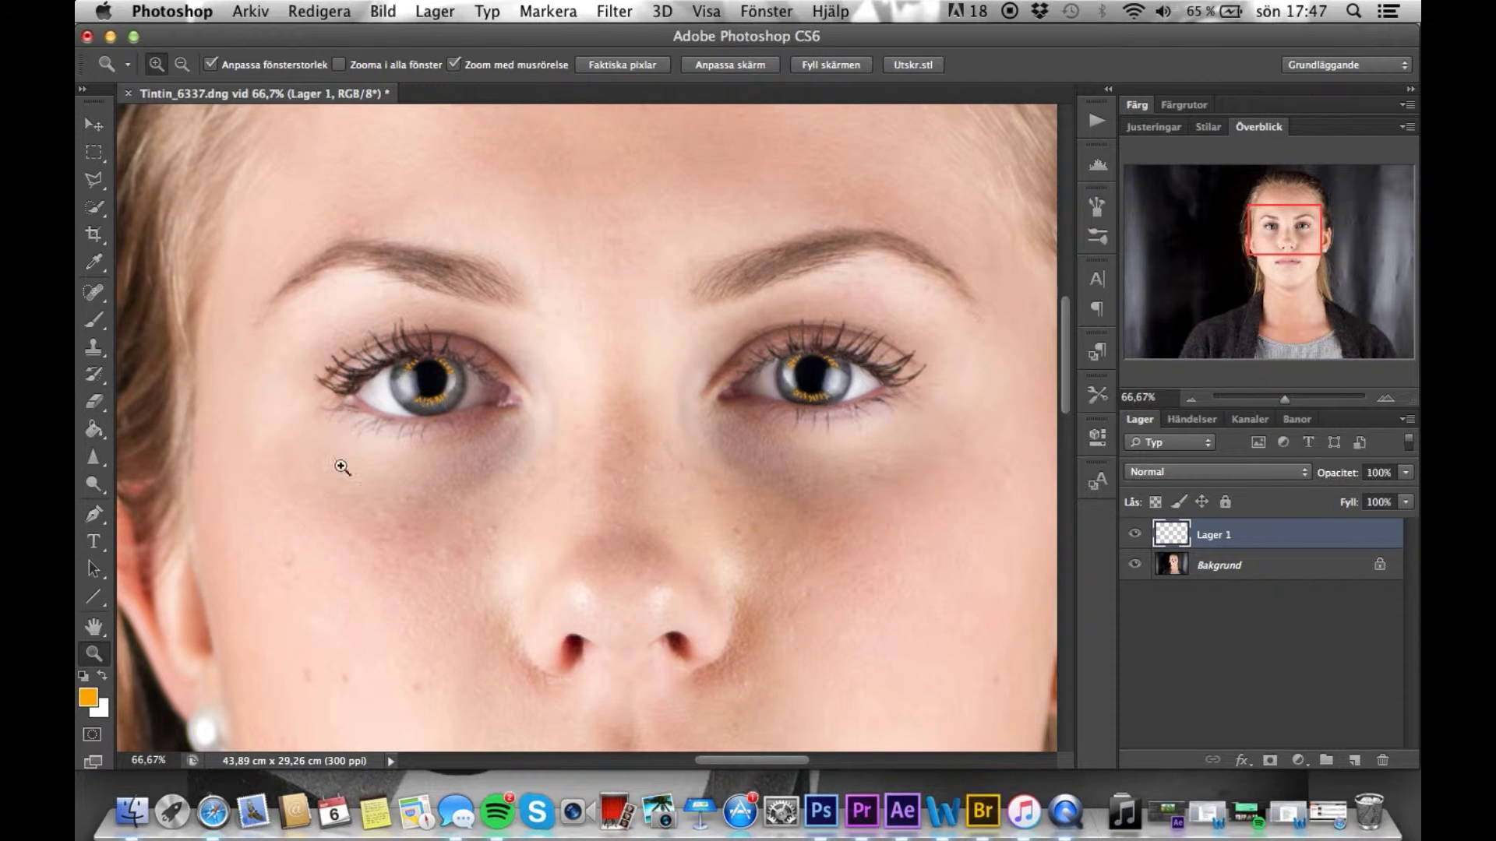
# Change the foreground colour to a deeper green.
pyautogui.click(88, 698)
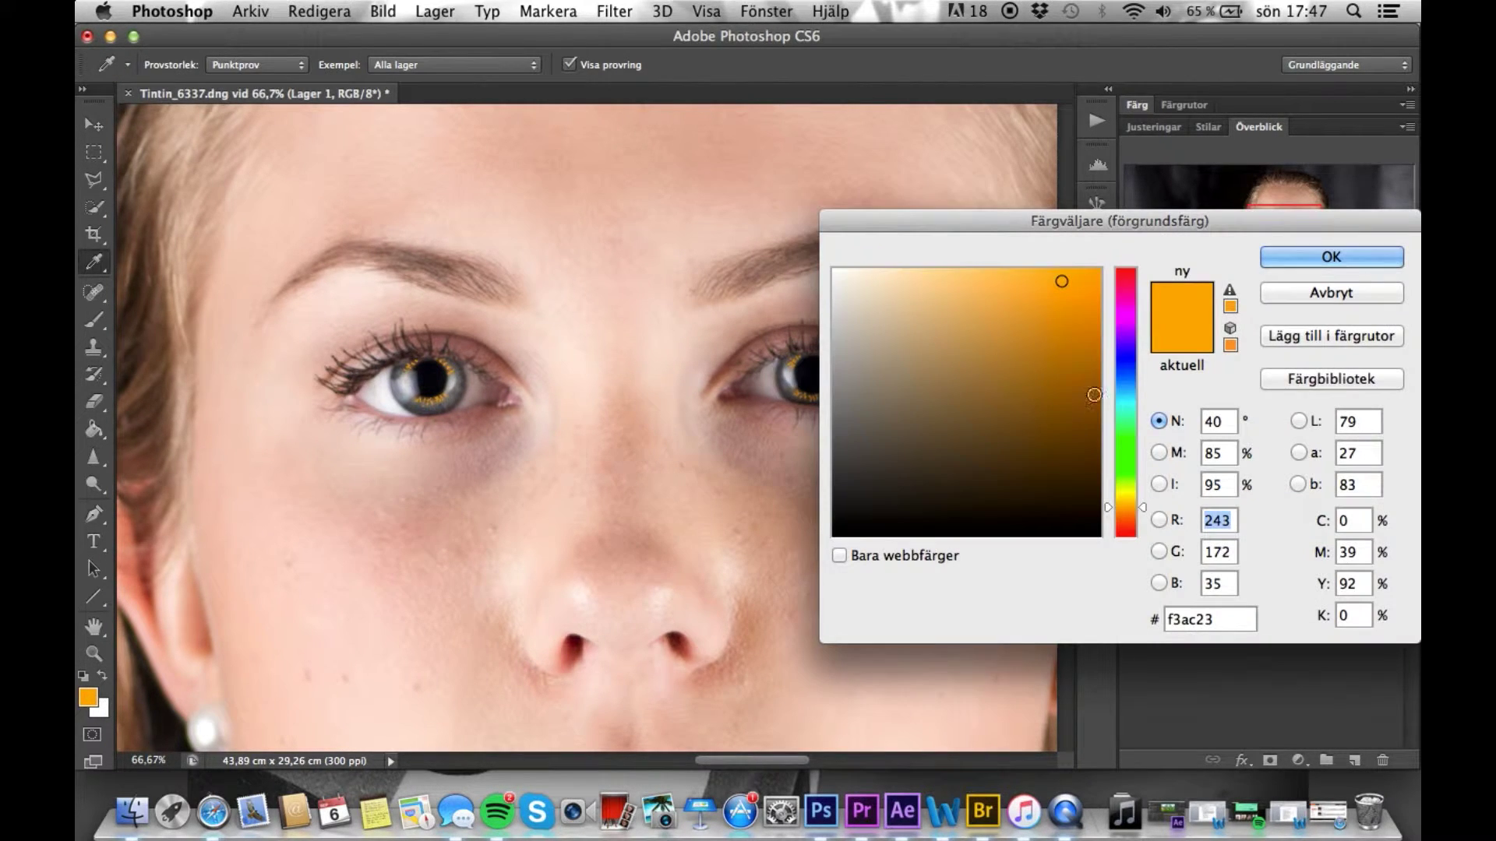
pyautogui.moveTo(1128, 460); pyautogui.dragTo(1128, 448)
pyautogui.moveTo(1047, 311)
pyautogui.mouseDown()
pyautogui.moveTo(1025, 300)
pyautogui.moveTo(1037, 331)
pyautogui.mouseUp()
pyautogui.click(1307, 260)
# On a new layer, Lager 2, paint green streaks into the irises, then add empty Lager 3.
pyautogui.press('z')
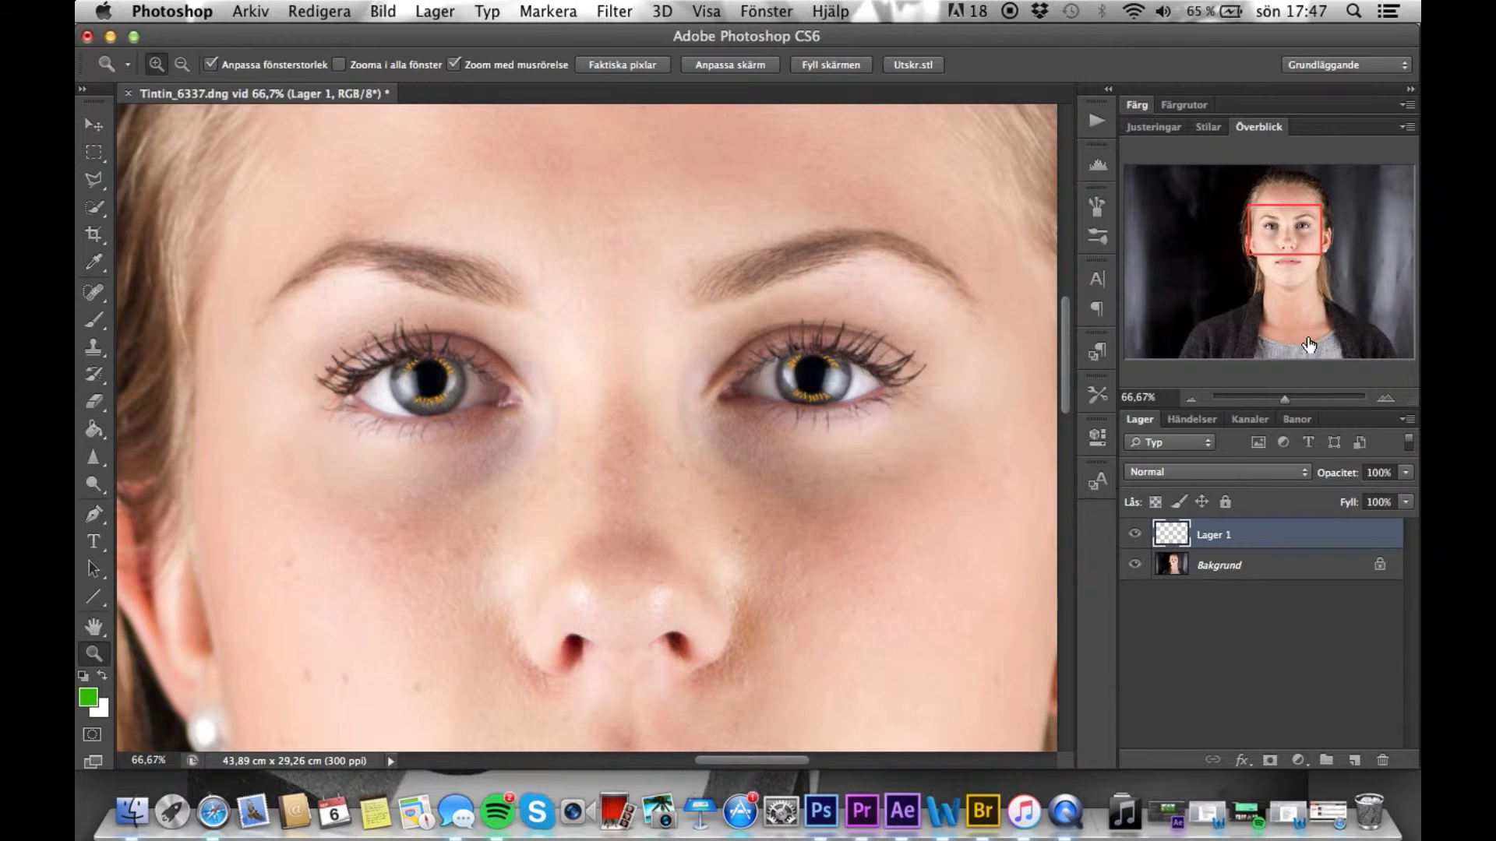
pyautogui.click(1356, 760)
pyautogui.click(838, 375)
pyautogui.click(834, 381)
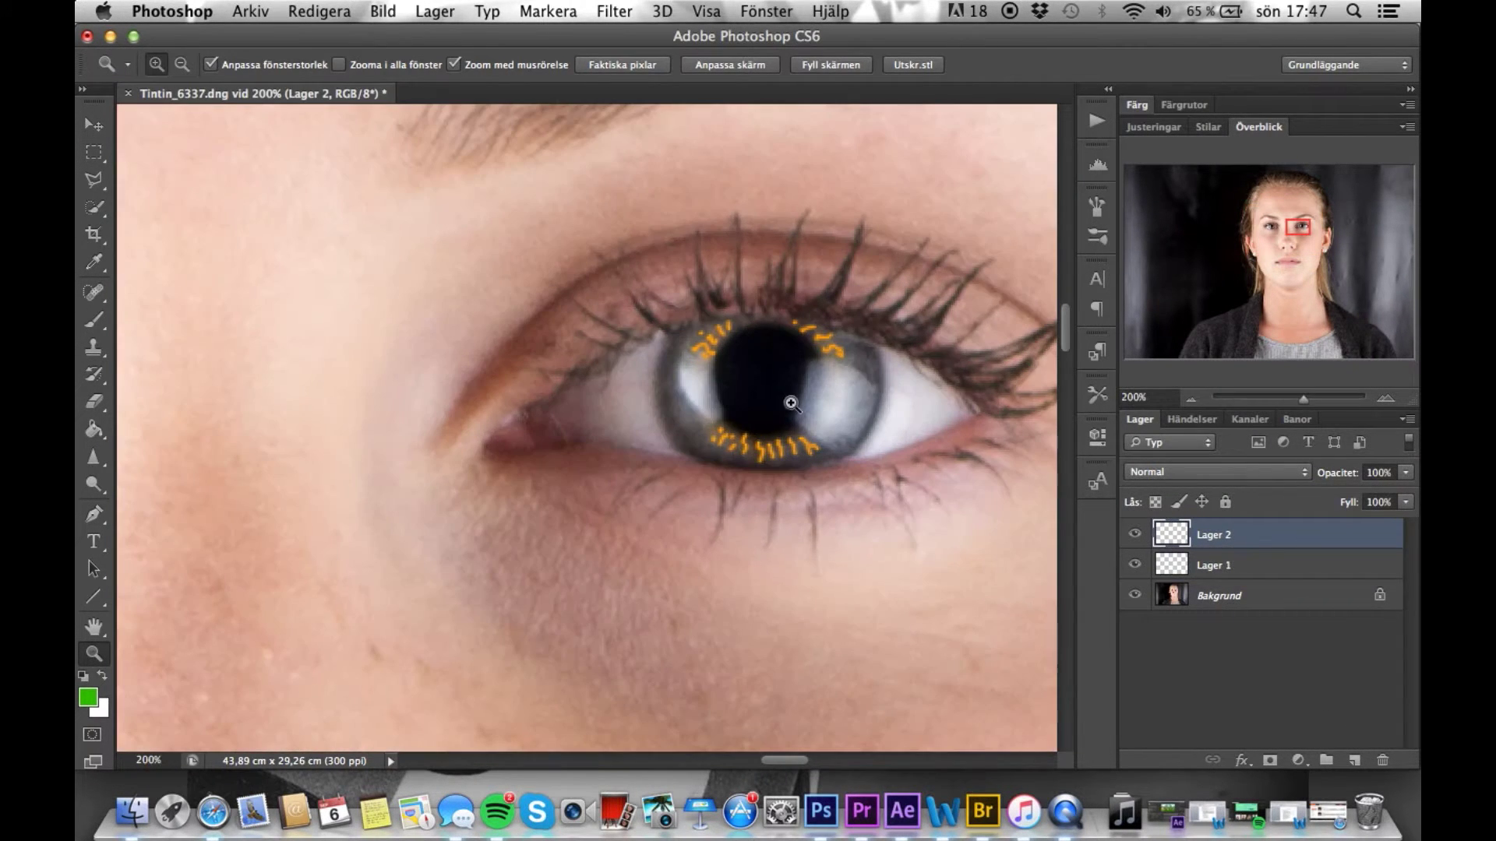
pyautogui.click(95, 321)
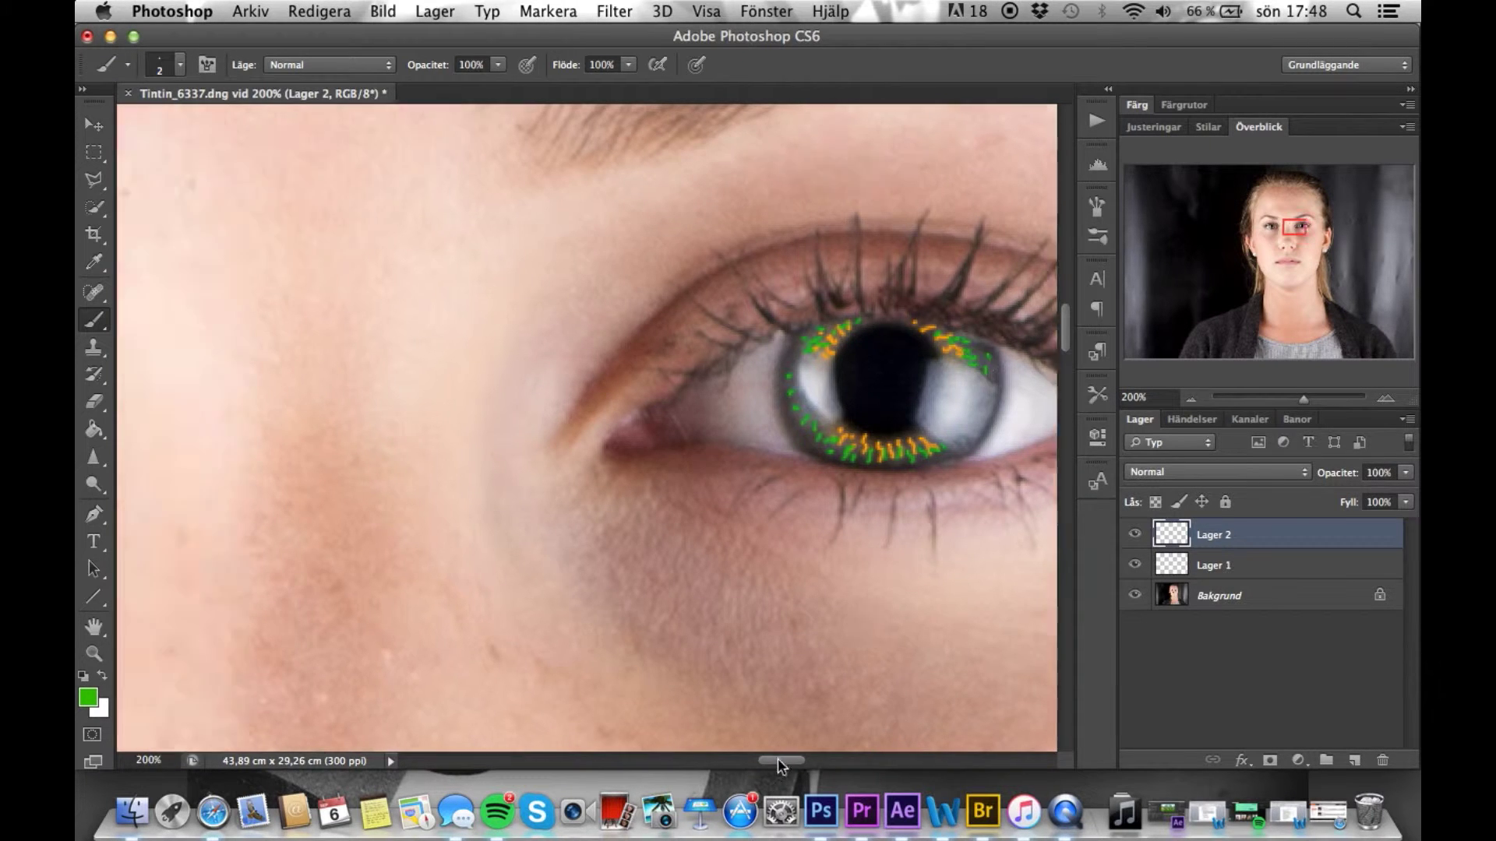
pyautogui.moveTo(590, 466); pyautogui.dragTo(602, 482)
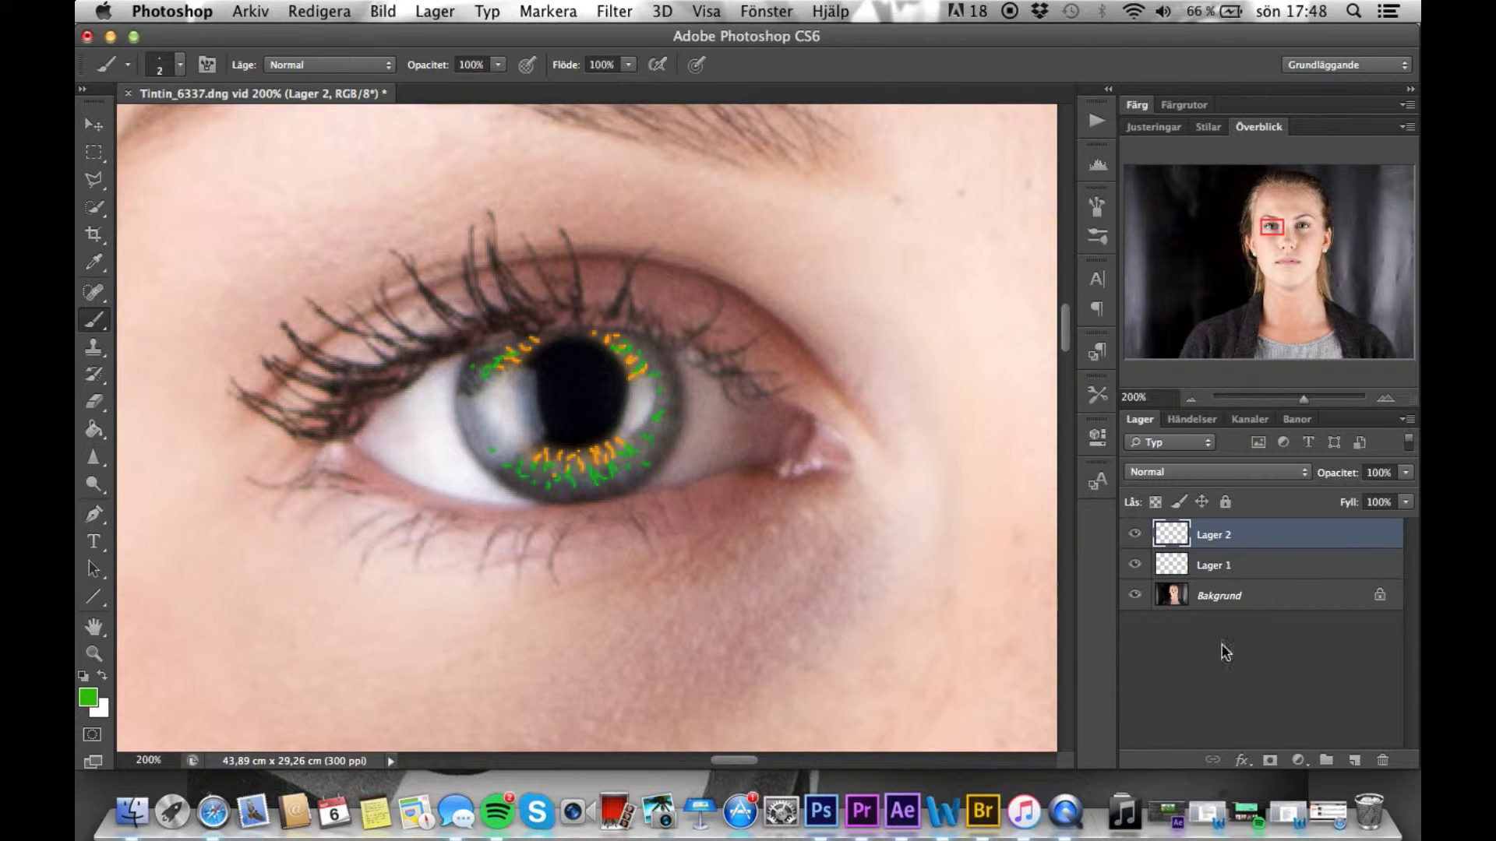
pyautogui.click(1356, 758)
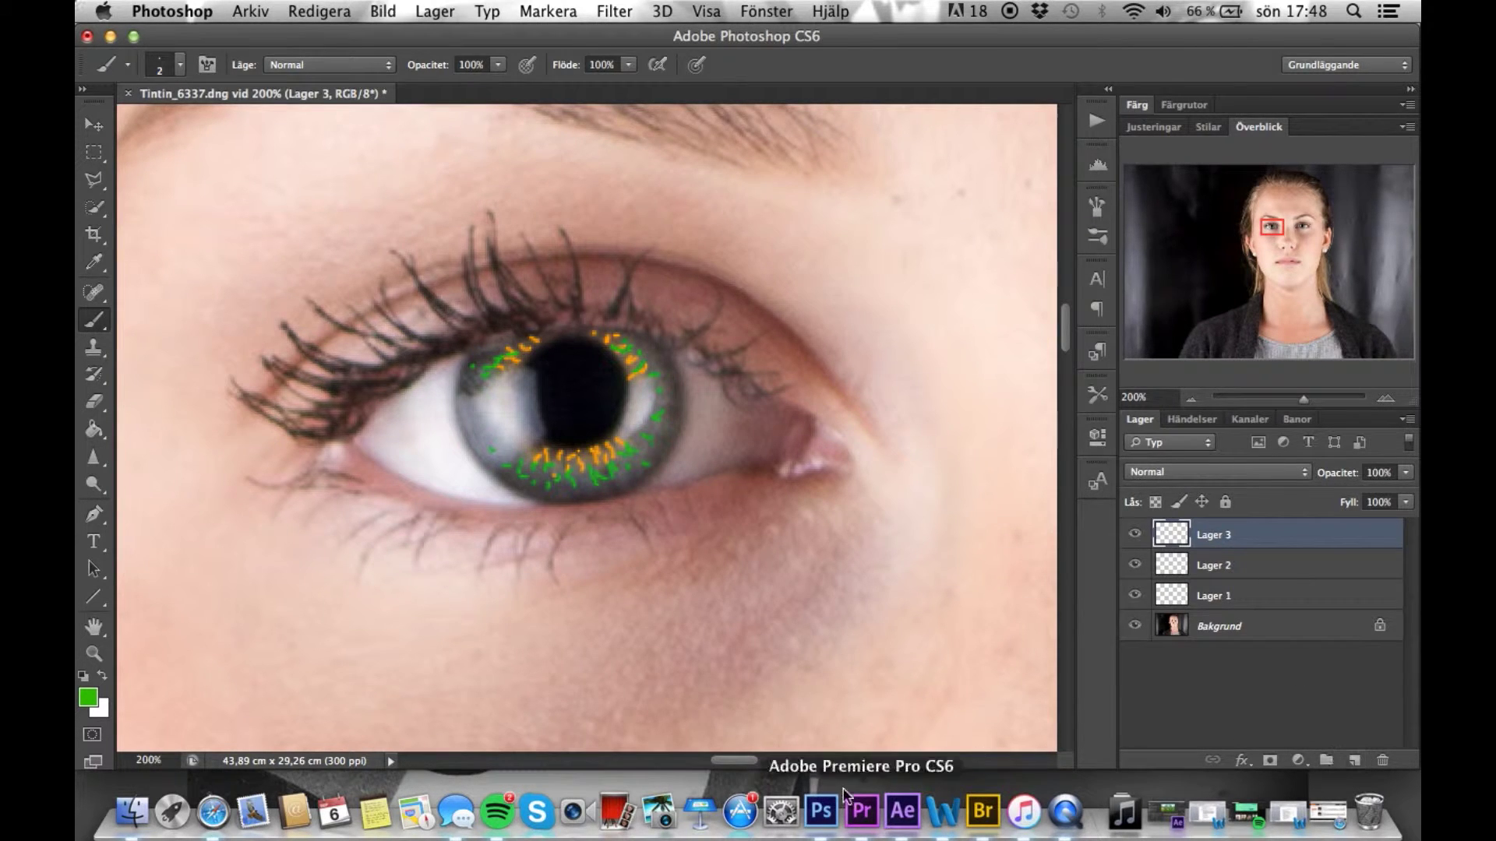
# Set the foreground to light blue #398bf1 and paint blue iris streaks, undoing the last stroke.
pyautogui.click(88, 697)
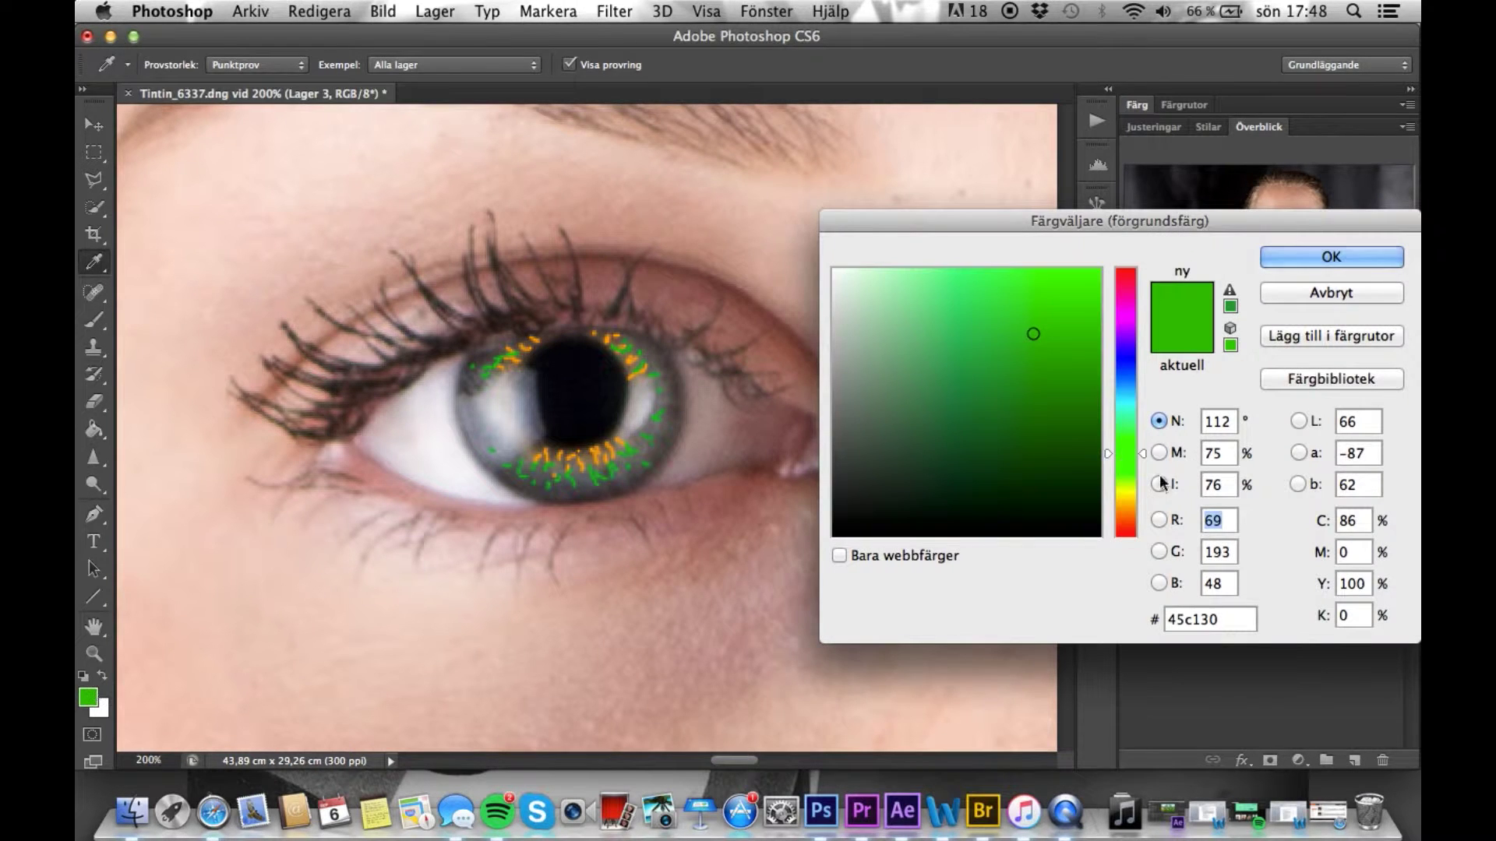
pyautogui.moveTo(1134, 388)
pyautogui.mouseDown()
pyautogui.moveTo(1131, 358)
pyautogui.moveTo(1128, 377)
pyautogui.mouseUp()
pyautogui.moveTo(1047, 313)
pyautogui.mouseDown()
pyautogui.moveTo(1036, 281)
pyautogui.moveTo(1051, 285)
pyautogui.moveTo(1016, 278)
pyautogui.mouseUp()
pyautogui.click(1289, 259)
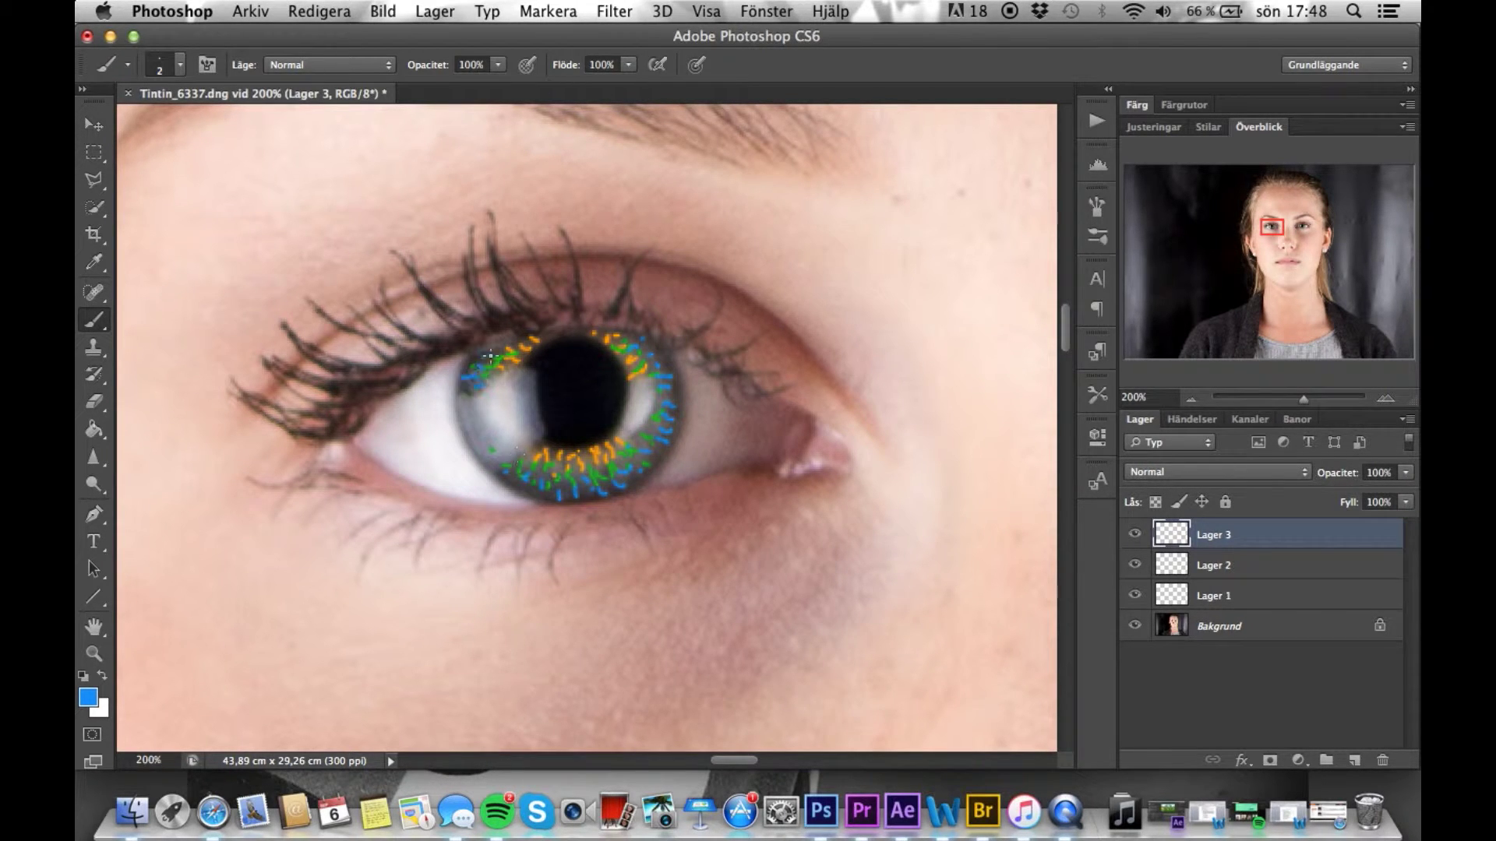
pyautogui.moveTo(753, 762); pyautogui.dragTo(818, 762)
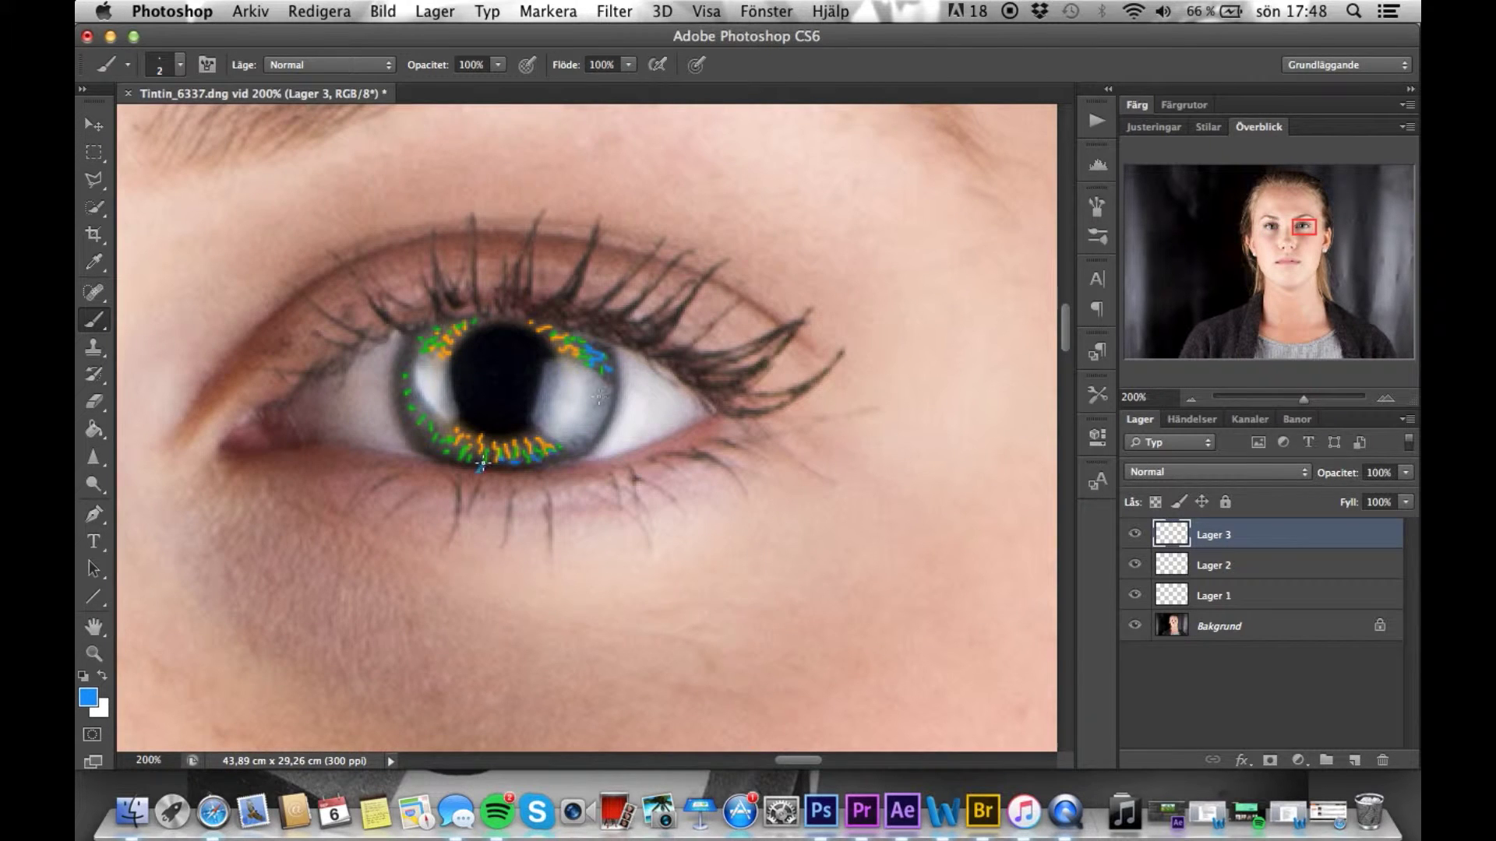
pyautogui.press('super+z')
# Zoom out to the whole face, select Lager 1 and hide Lager 2 and Lager 3.
pyautogui.click(94, 653)
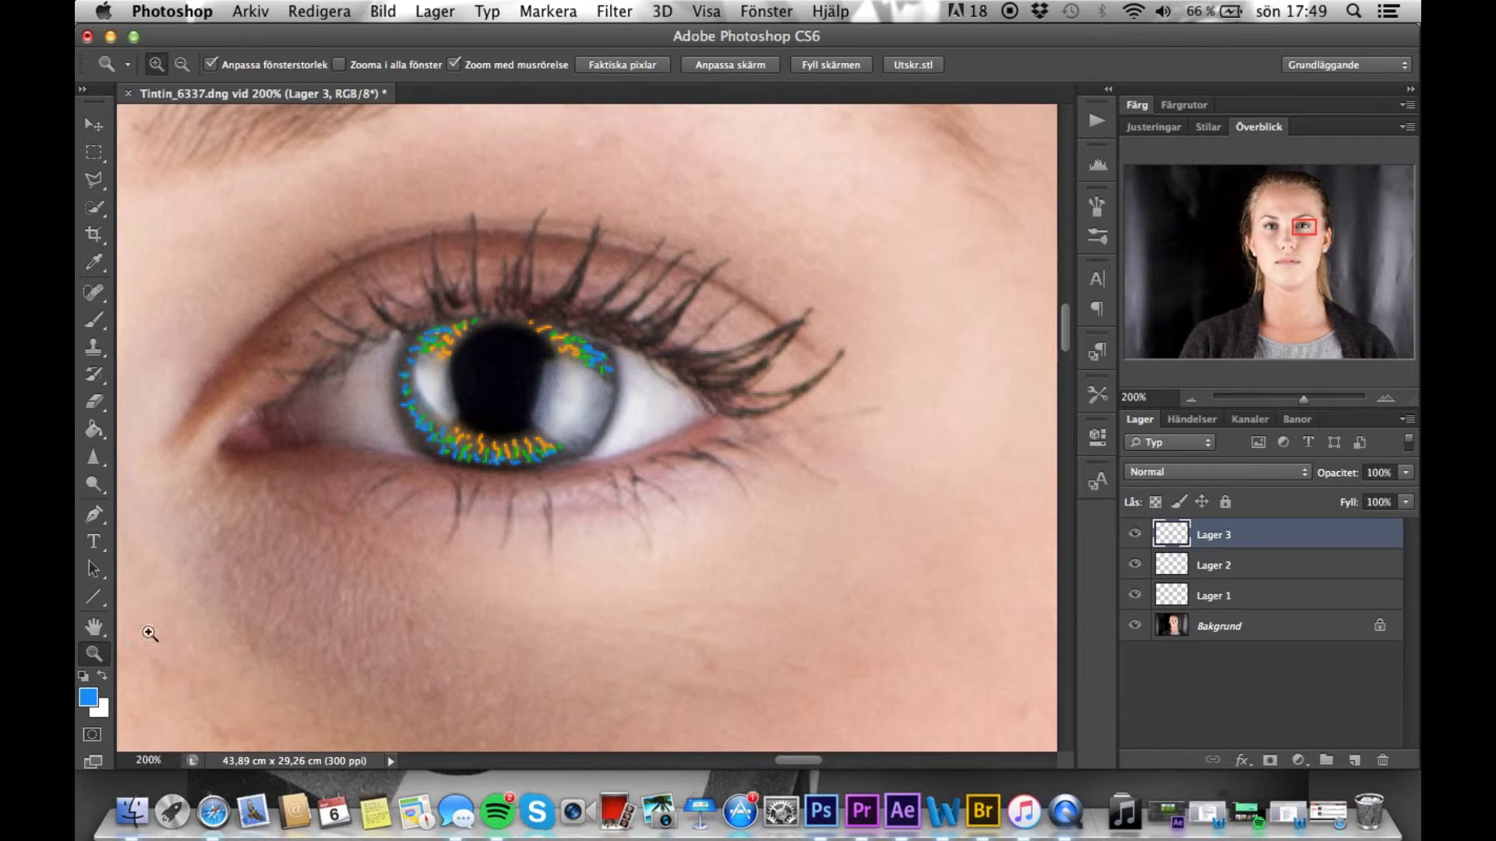
pyautogui.keyDown('alt'); pyautogui.click(428, 517); pyautogui.keyUp('alt')
pyautogui.keyDown('alt'); pyautogui.click(457, 454); pyautogui.keyUp('alt')
pyautogui.keyDown('alt'); pyautogui.click(638, 608); pyautogui.keyUp('alt')
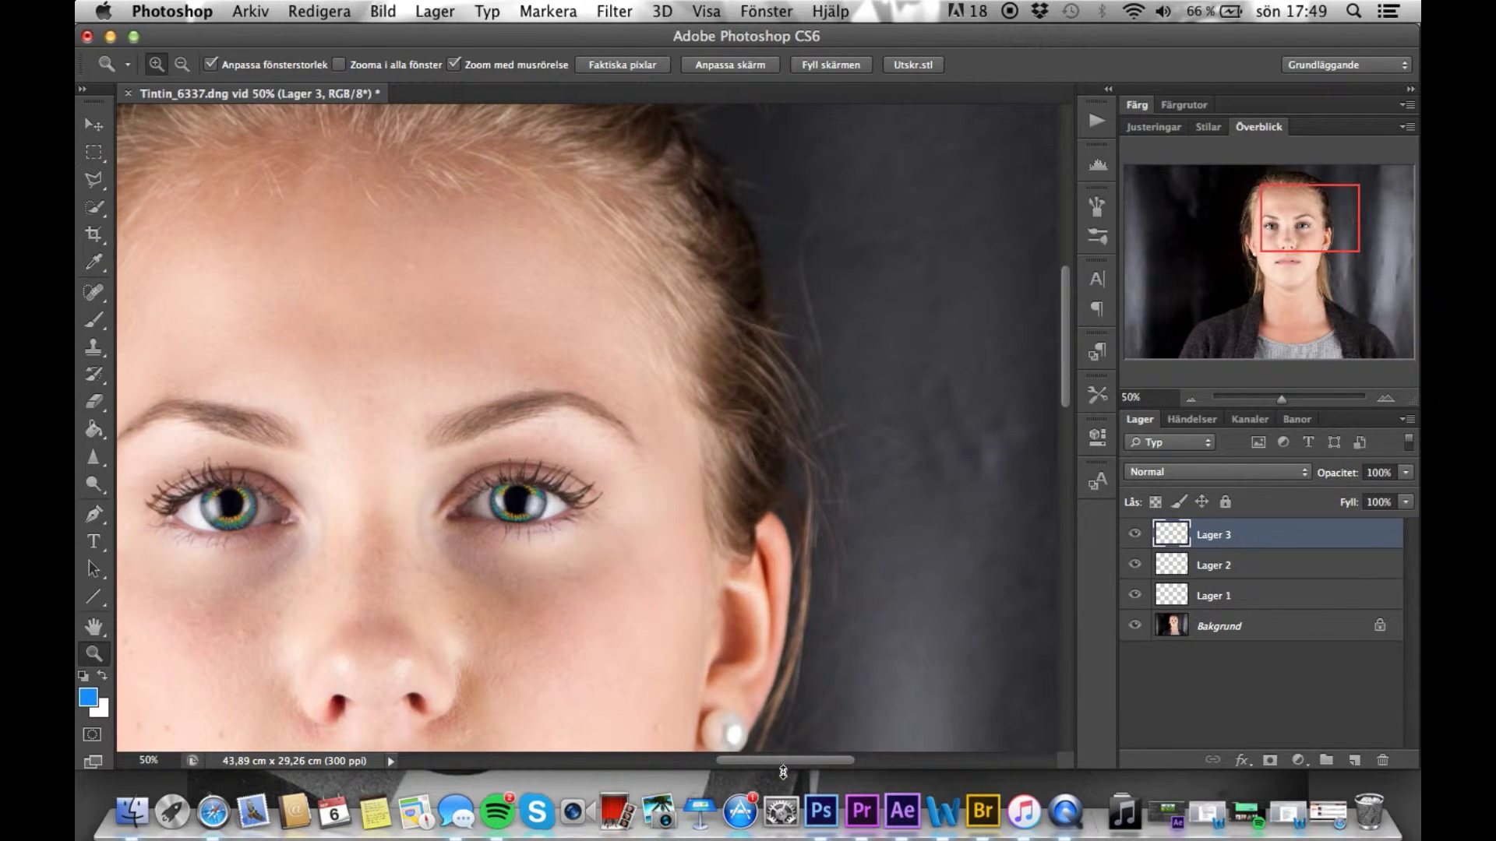
pyautogui.moveTo(781, 760); pyautogui.dragTo(742, 759)
pyautogui.click(1253, 600)
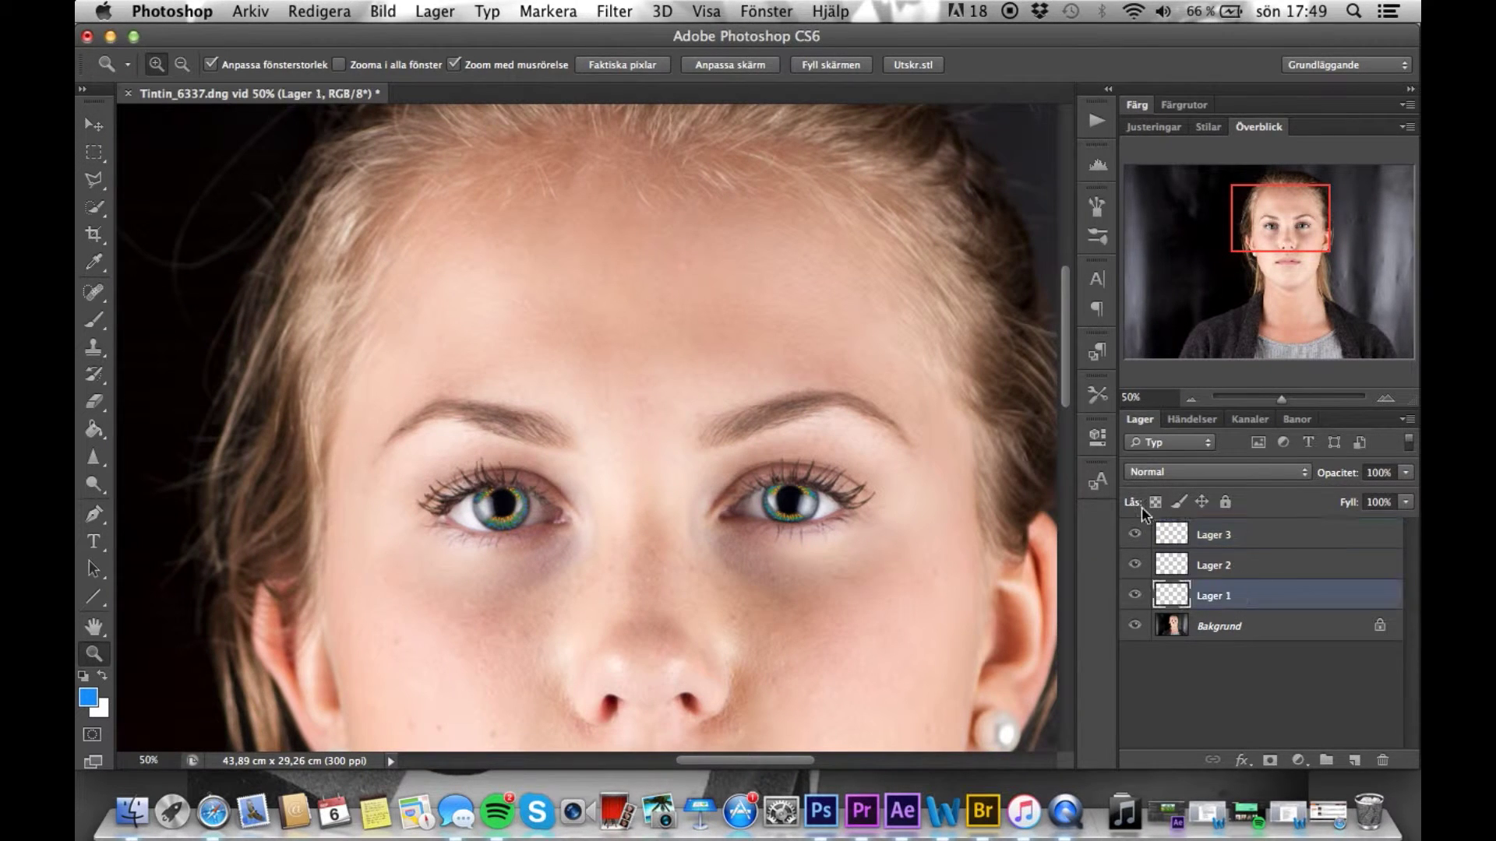
pyautogui.click(1134, 565)
pyautogui.click(1135, 535)
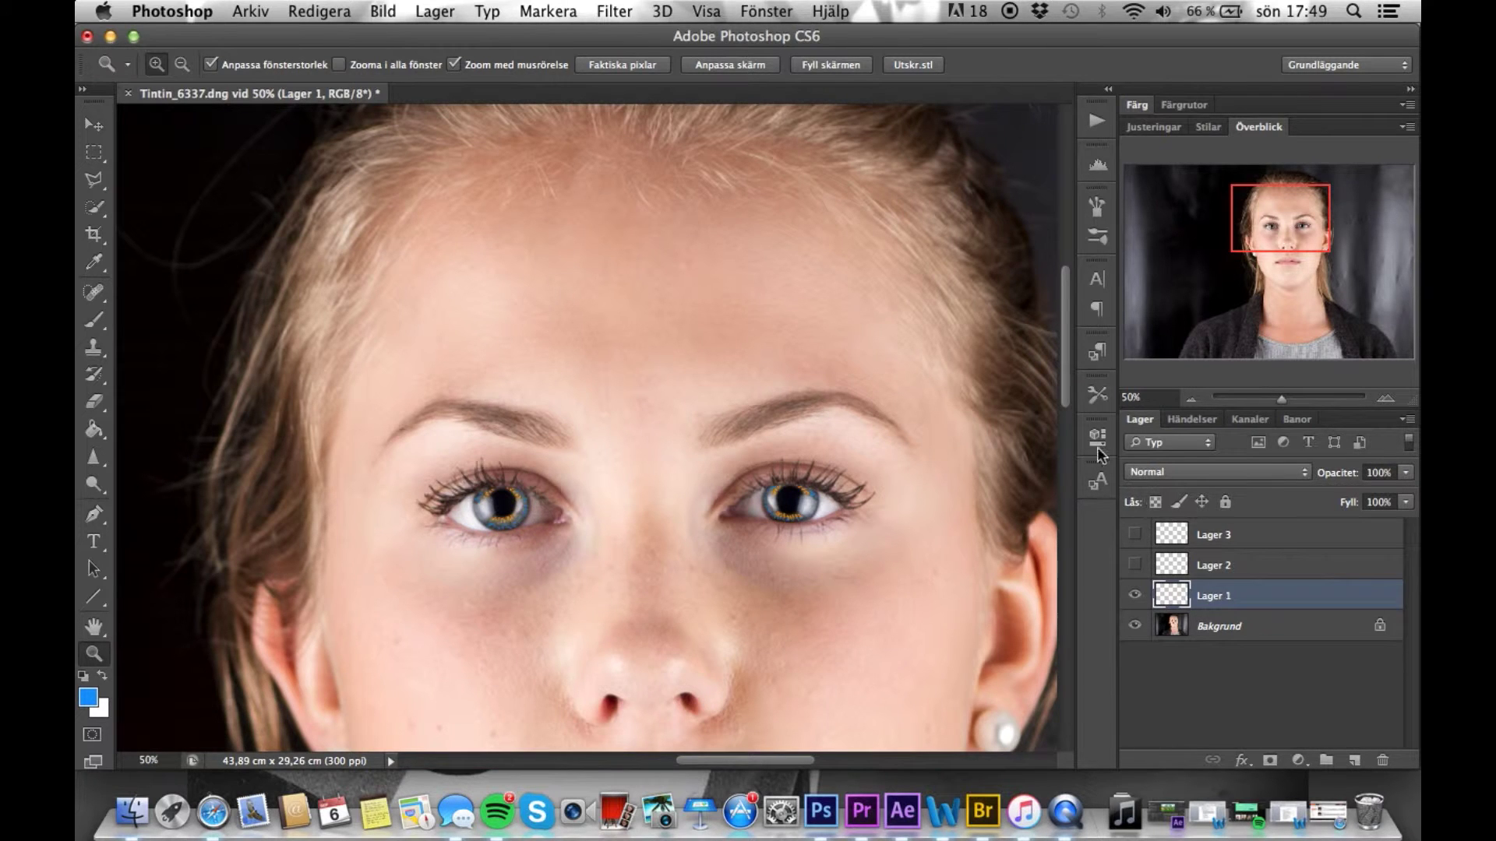
# Apply a 4,2 px Gaussian blur to Lager 1, then hide it and show Lager 2.
pyautogui.click(614, 15)
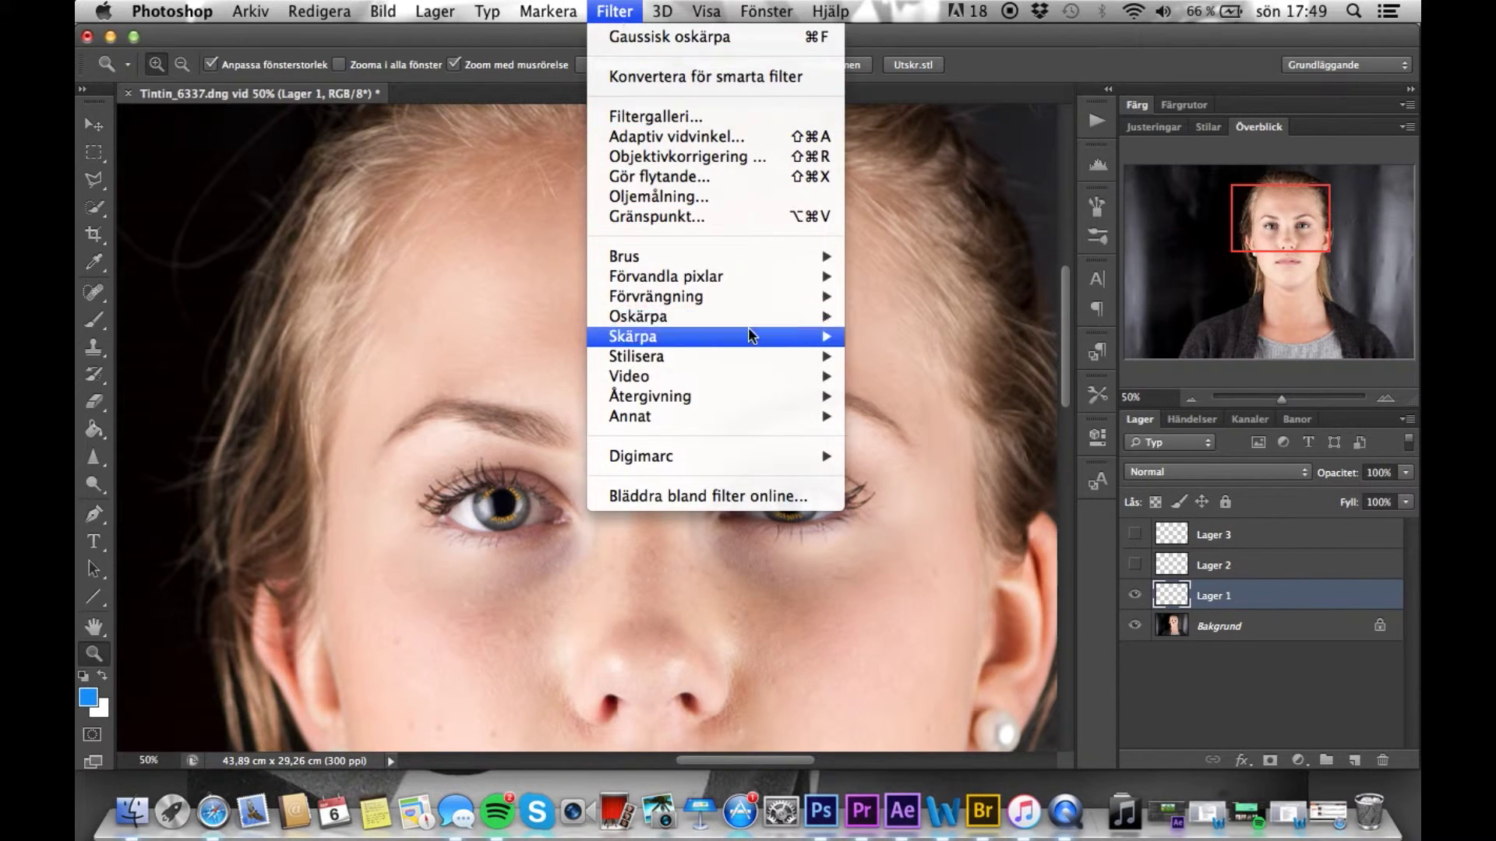
pyautogui.moveTo(767, 317)
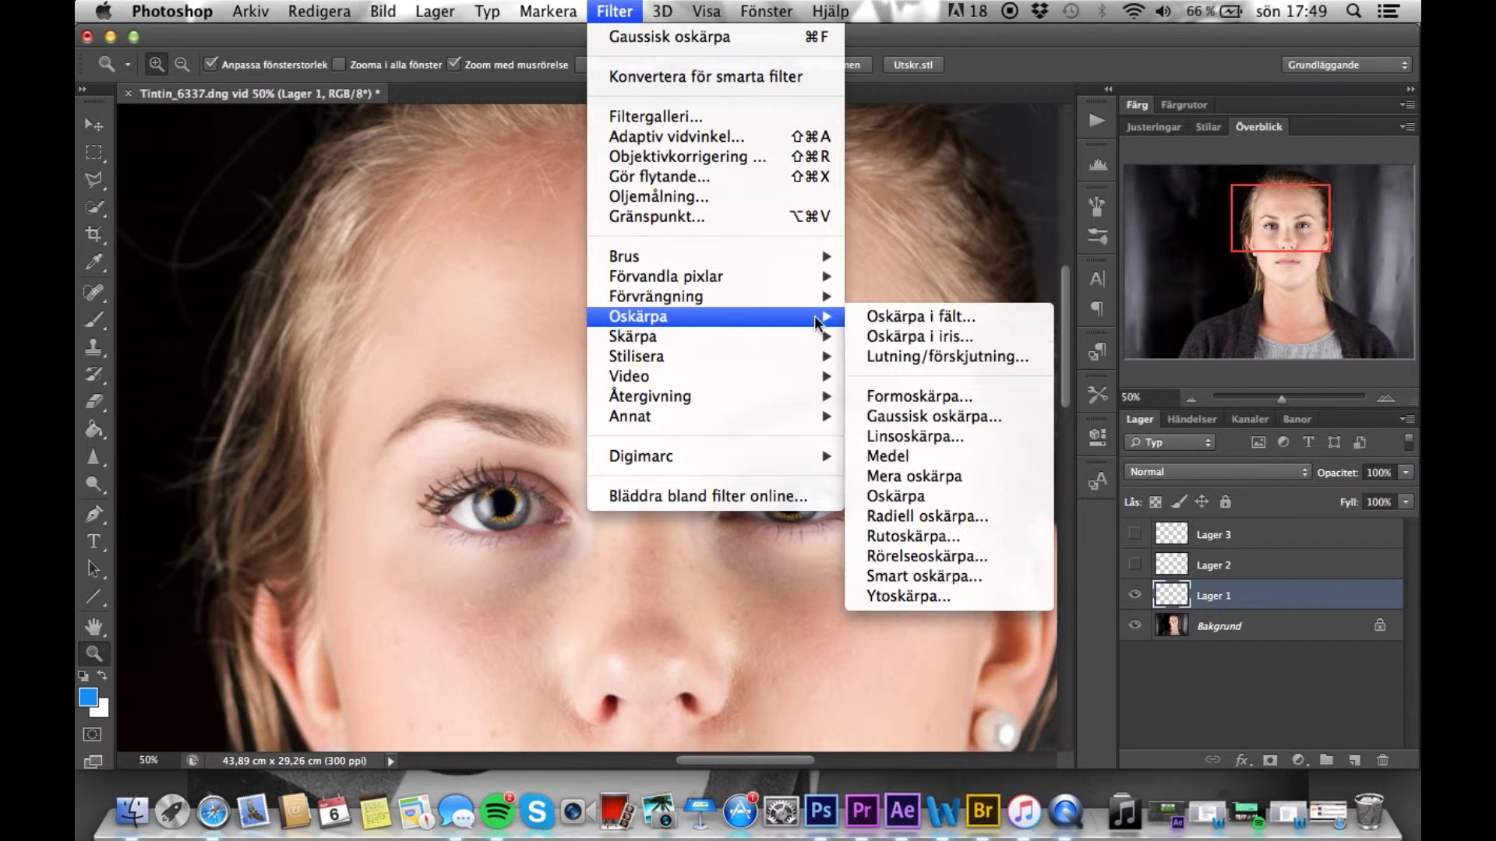
pyautogui.click(906, 421)
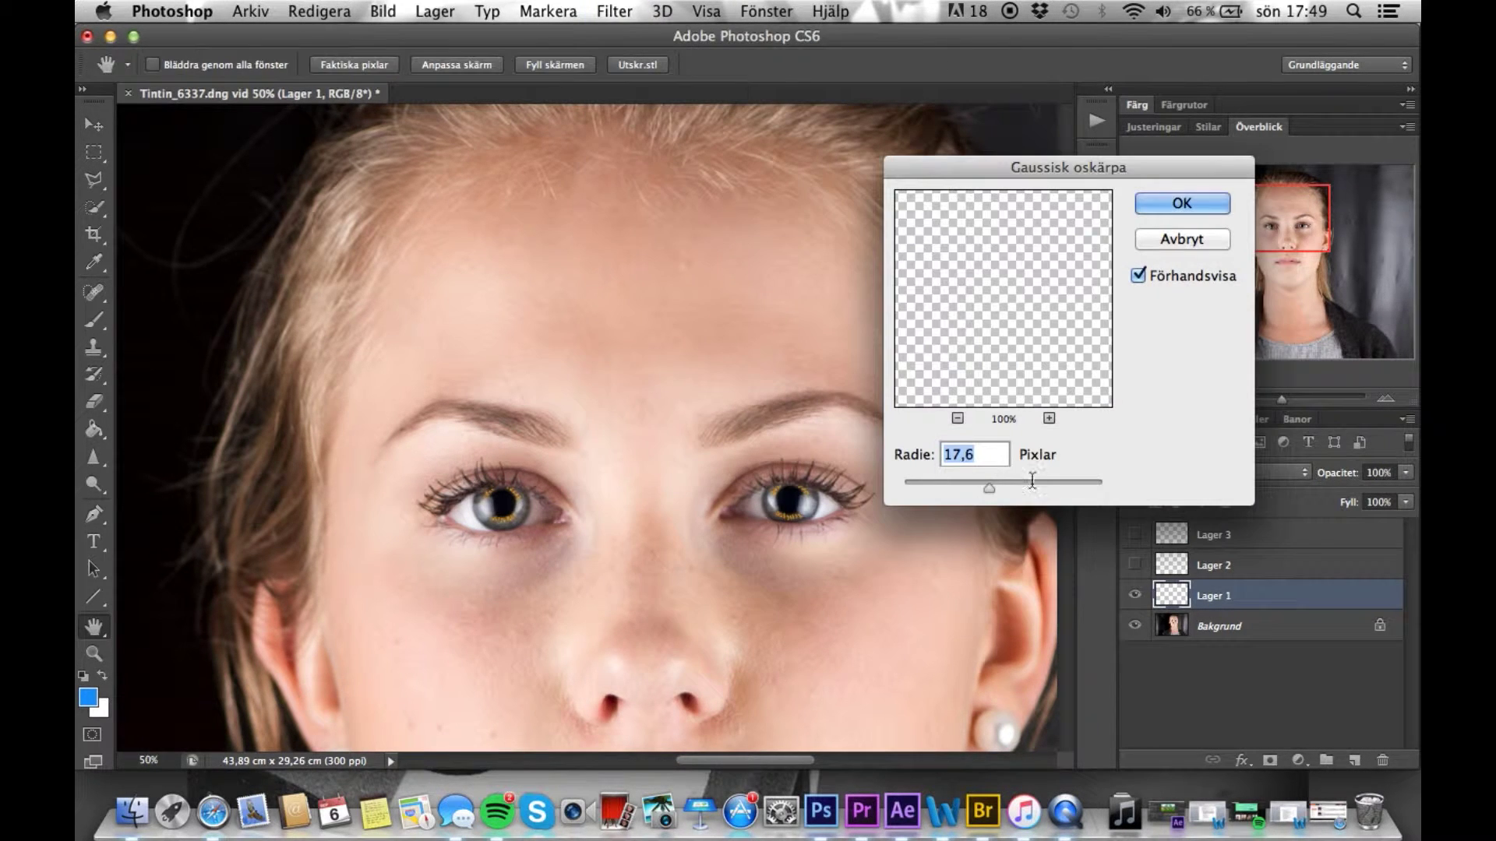
pyautogui.moveTo(994, 496); pyautogui.dragTo(948, 494)
pyautogui.click(1181, 204)
pyautogui.press('z')
pyautogui.click(1135, 595)
pyautogui.click(1135, 565)
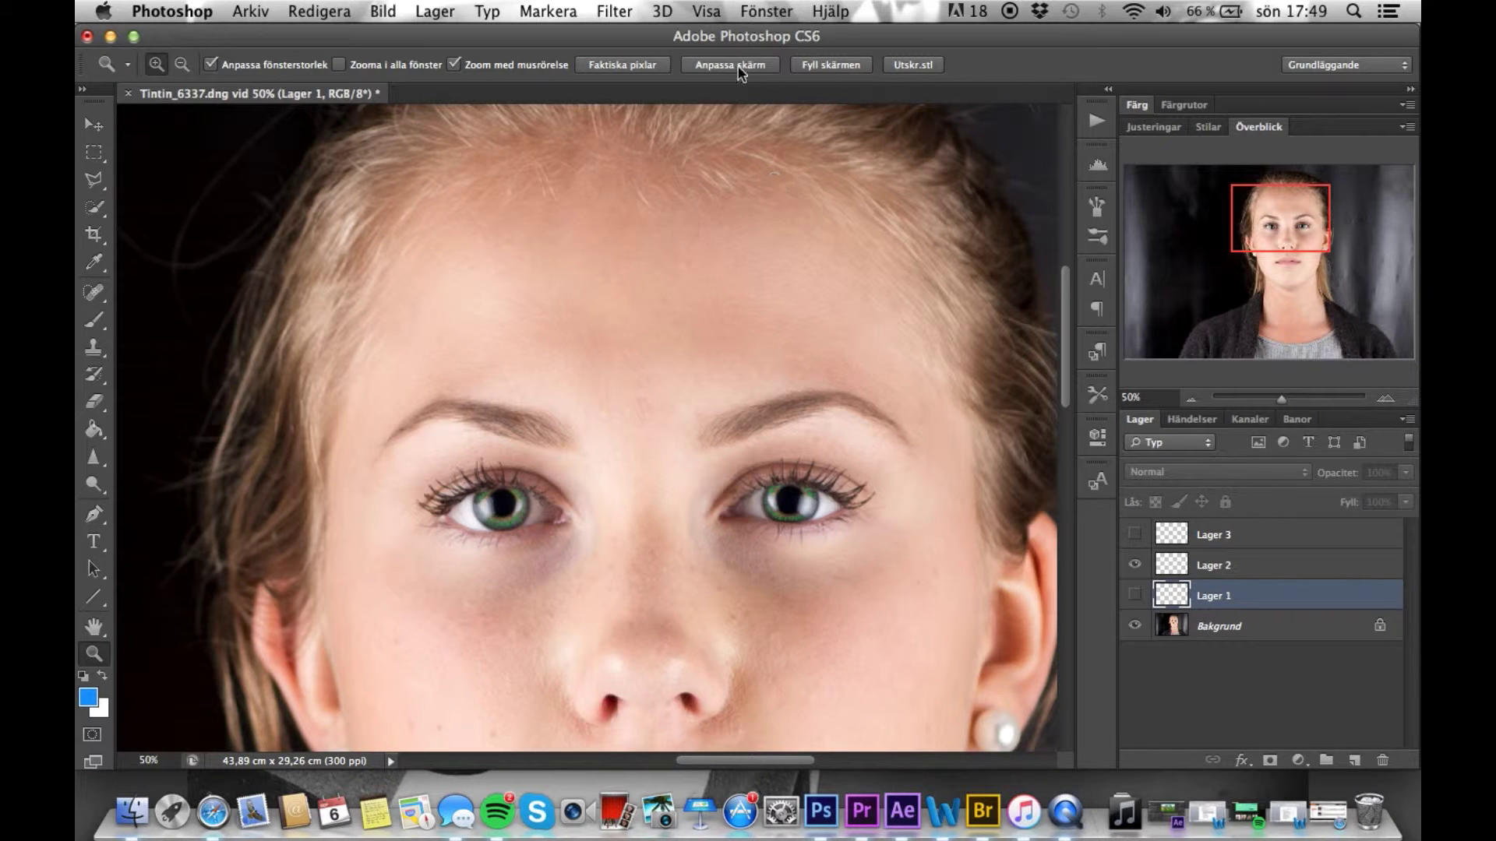
# Apply a Gaussian blur to Lager 2, then hide it and show Lager 3.
pyautogui.click(1243, 570)
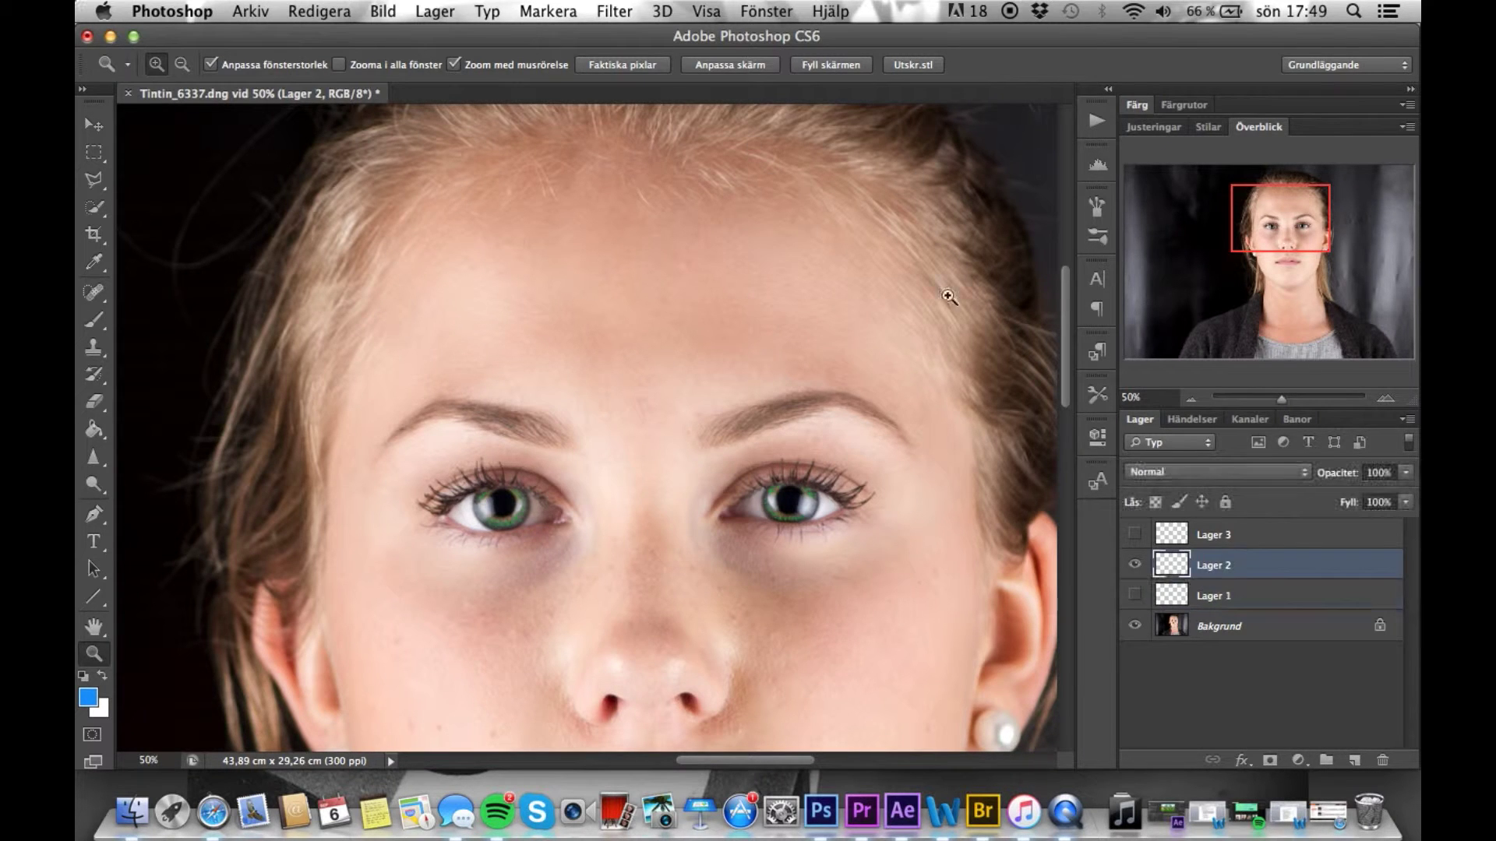
pyautogui.click(599, 12)
pyautogui.moveTo(765, 315)
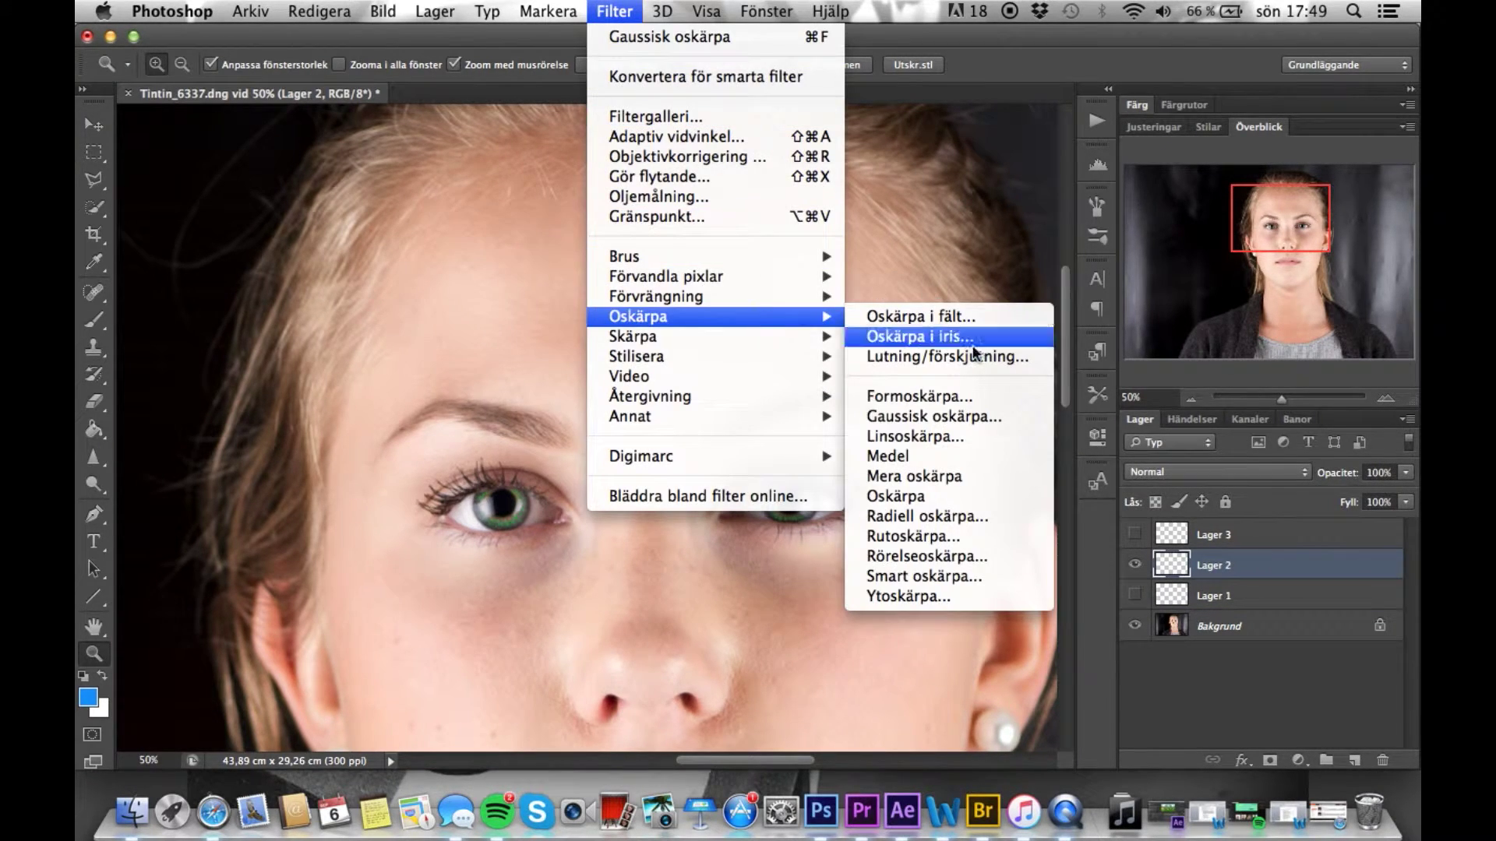
pyautogui.click(974, 415)
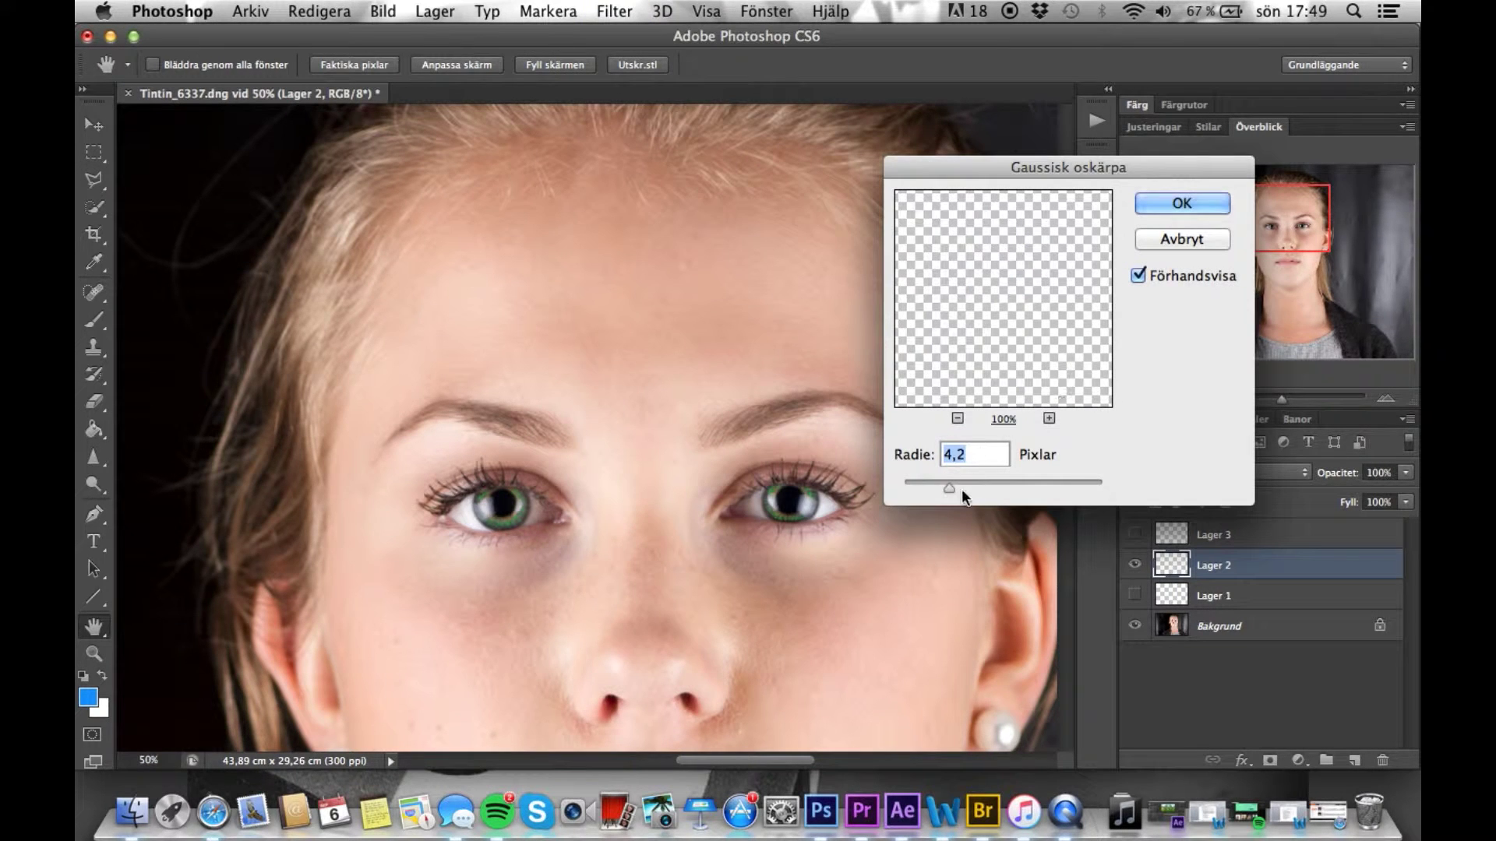
pyautogui.moveTo(948, 485); pyautogui.dragTo(966, 488)
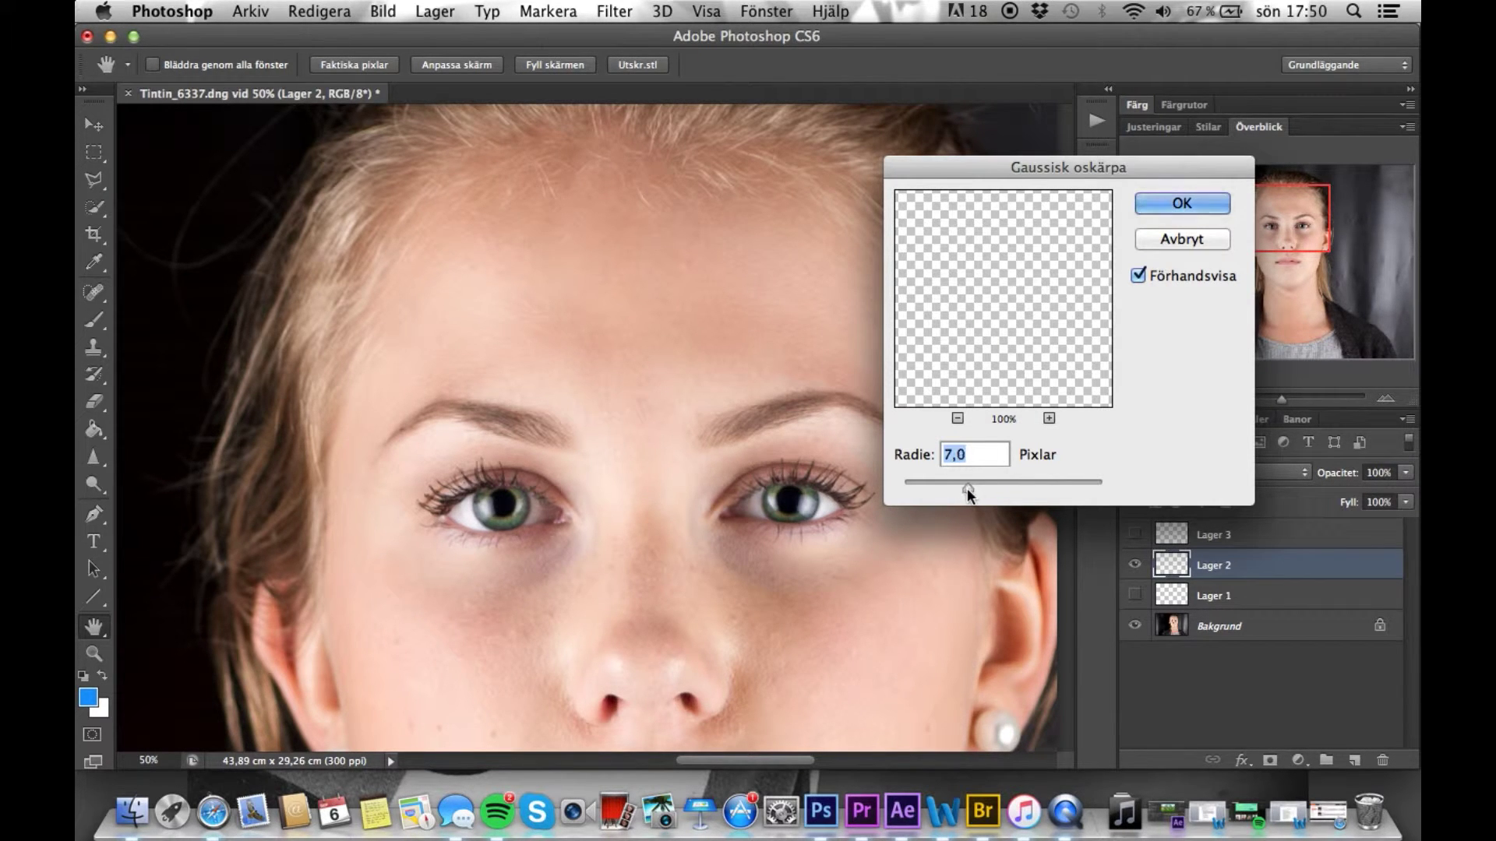
pyautogui.click(1170, 204)
pyautogui.press('z')
pyautogui.click(1134, 563)
pyautogui.click(1134, 535)
# Apply a 5,4 px Gaussian blur to Lager 3 and show Lager 1 again.
pyautogui.click(1225, 537)
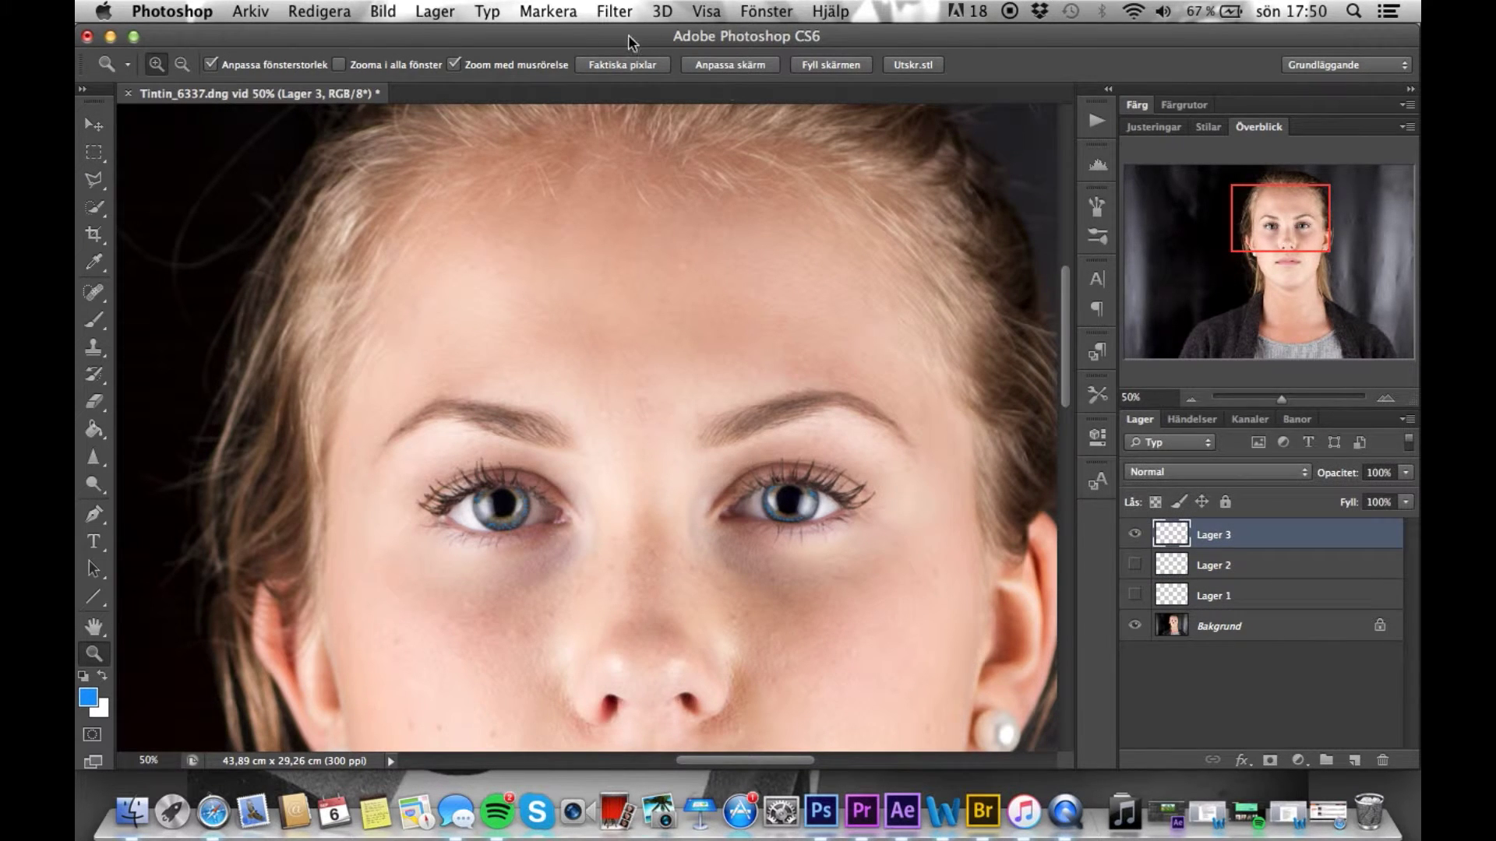
pyautogui.click(613, 13)
pyautogui.moveTo(740, 315)
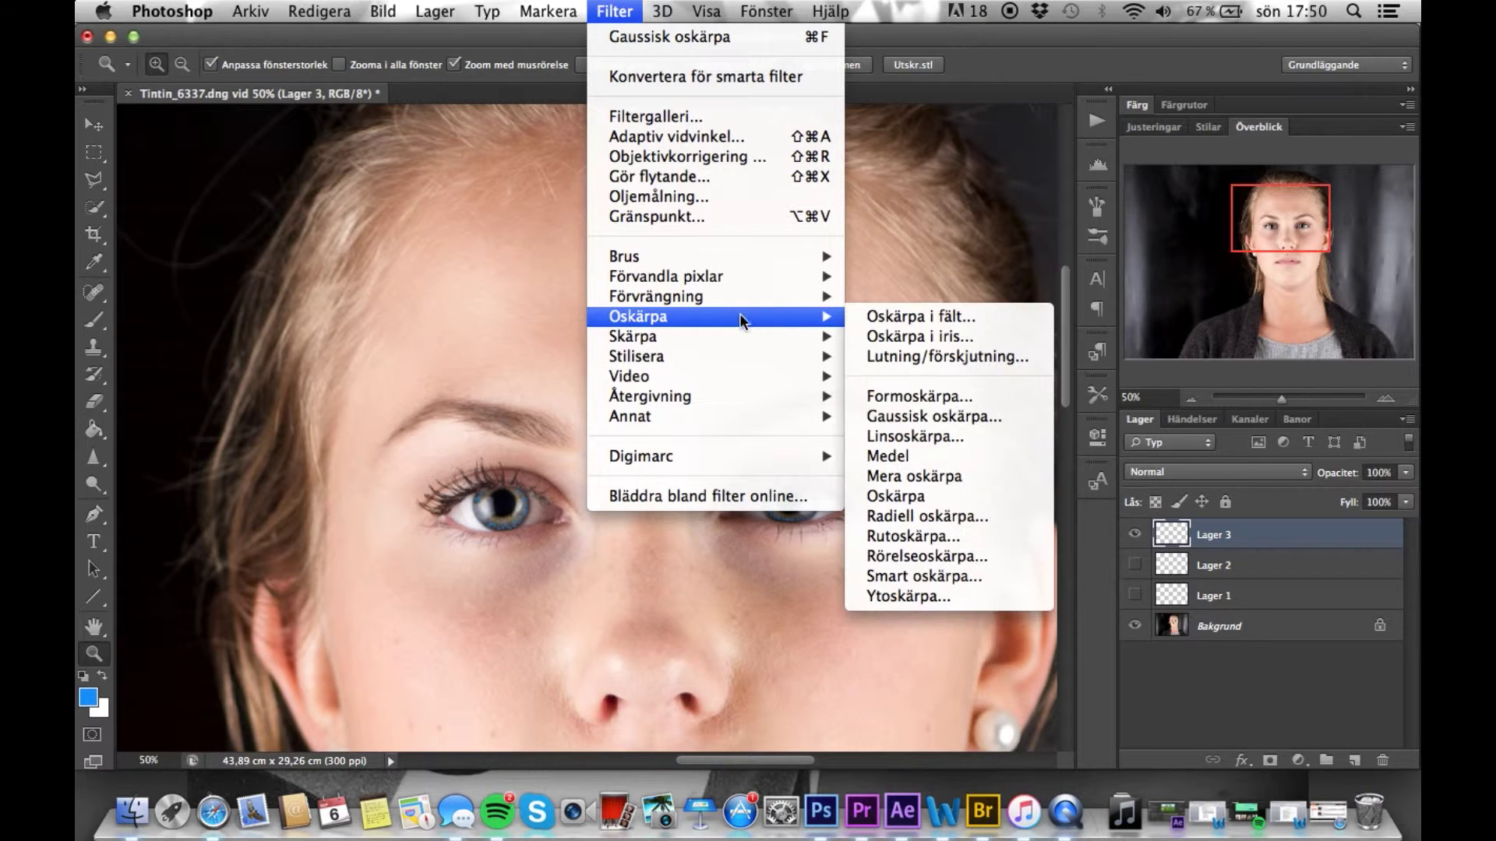
pyautogui.click(955, 414)
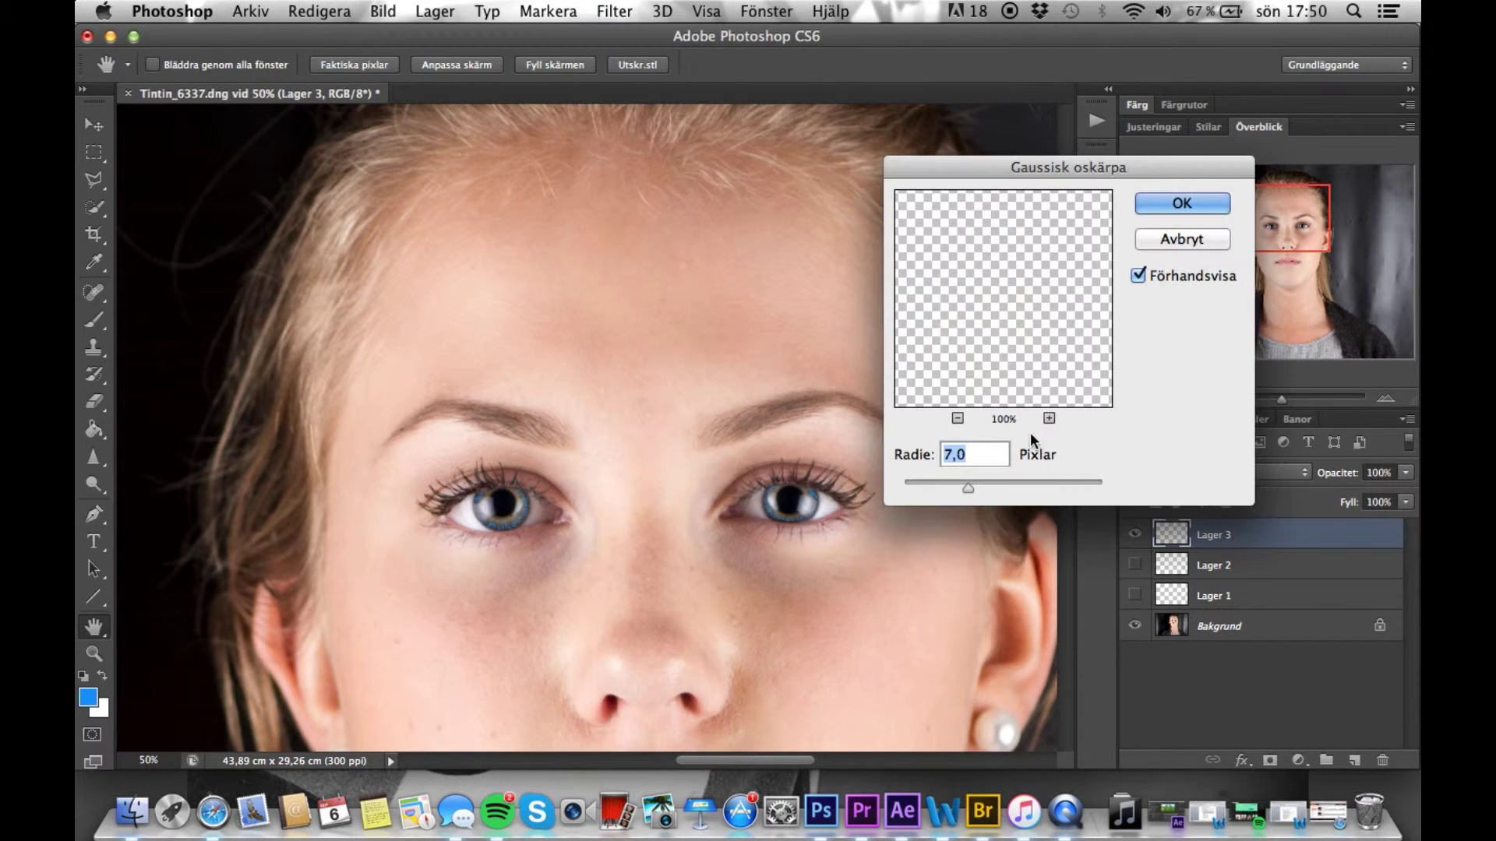
pyautogui.moveTo(971, 481)
pyautogui.mouseDown()
pyautogui.moveTo(948, 491)
pyautogui.moveTo(959, 488)
pyautogui.mouseUp()
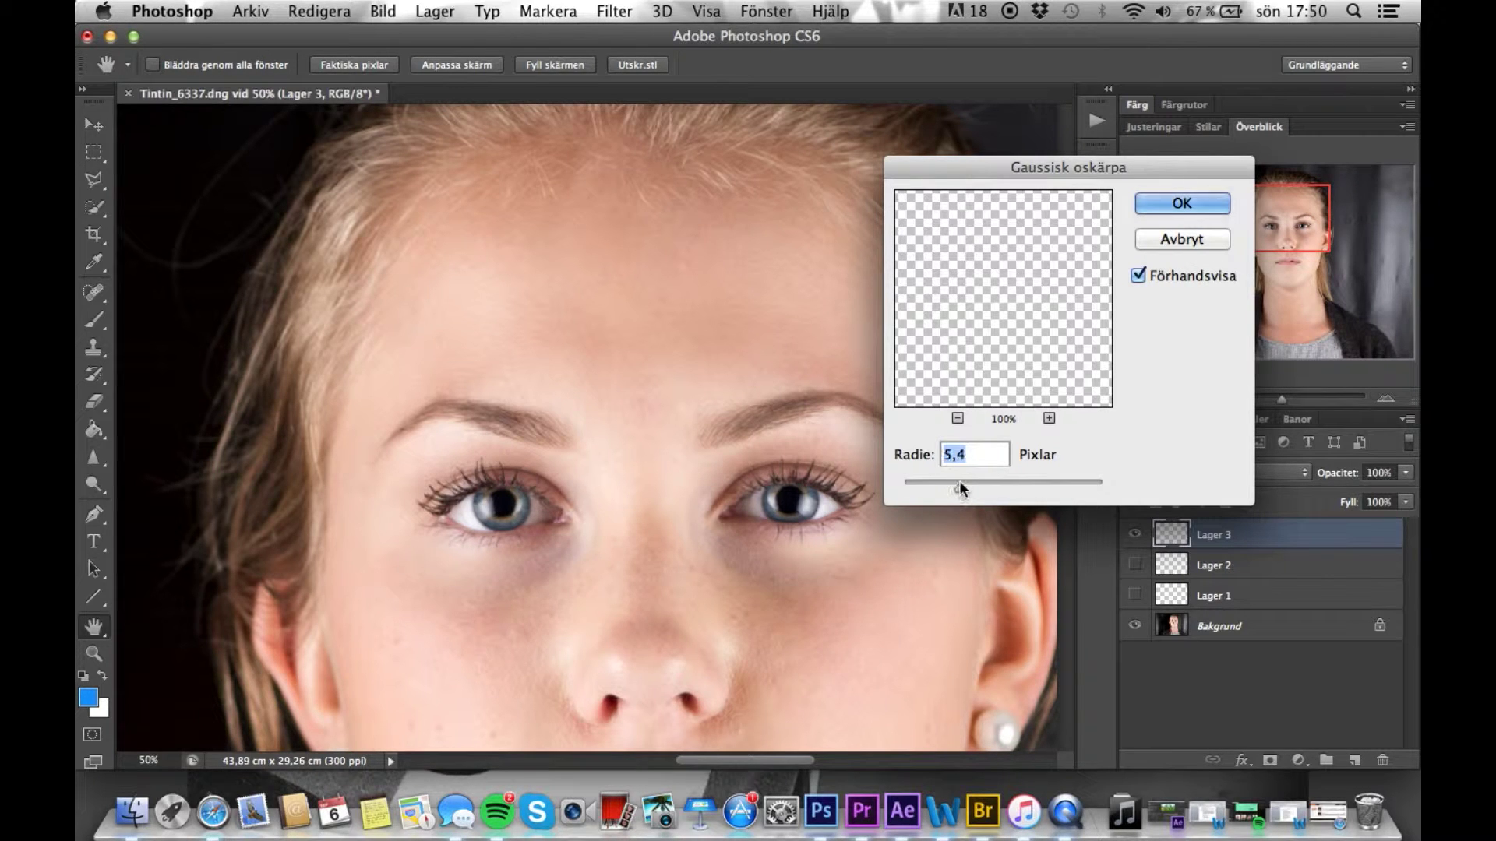
pyautogui.click(1180, 203)
pyautogui.press('z')
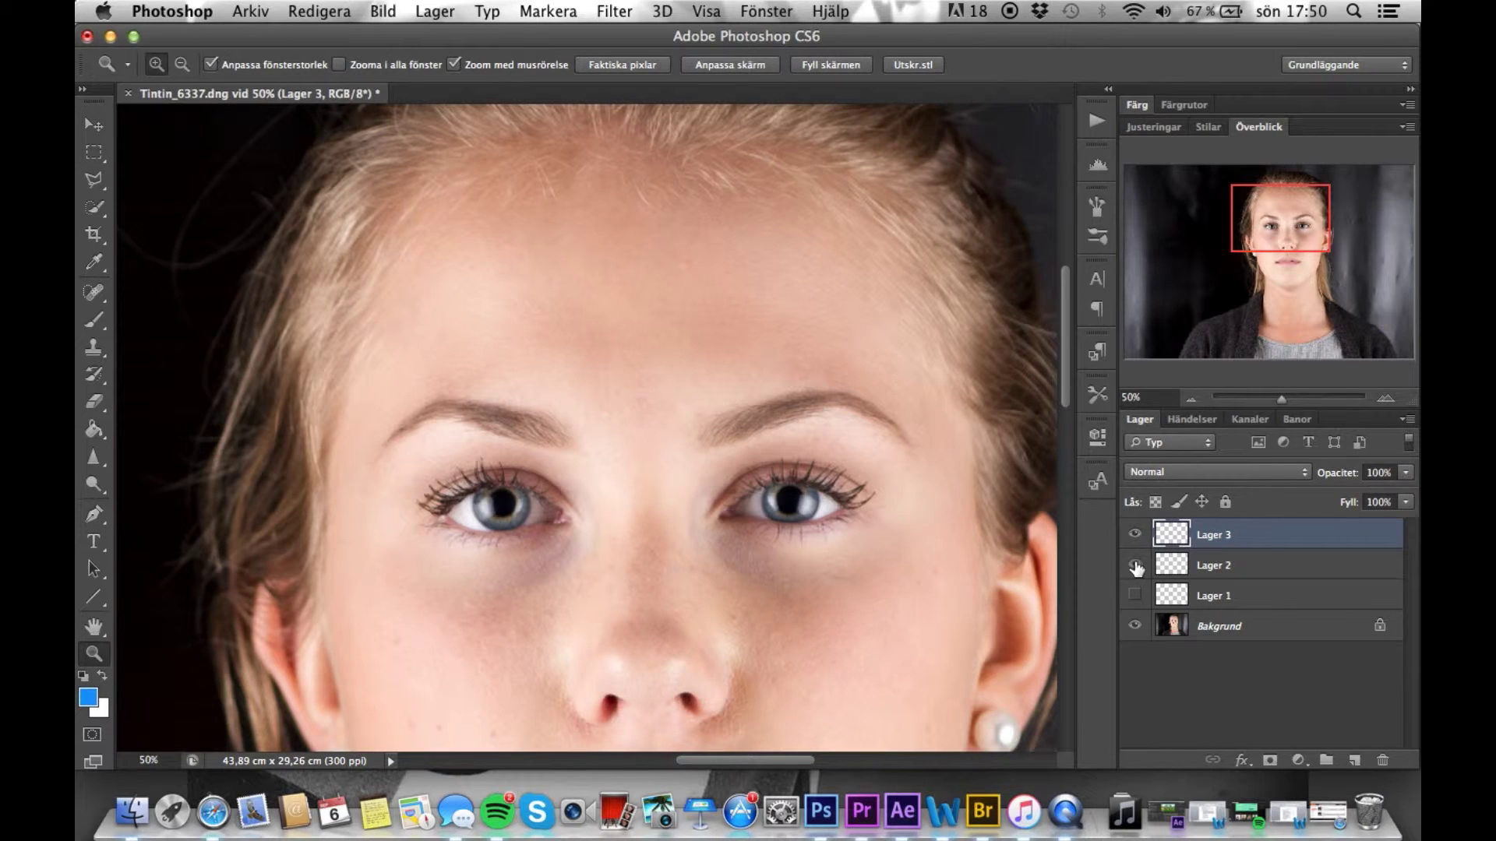
pyautogui.click(1134, 595)
# Select Lager 1–3, group them with Cmd+G and name the group 'färg'.
pyautogui.keyDown('alt'); pyautogui.click(676, 584); pyautogui.keyUp('alt')
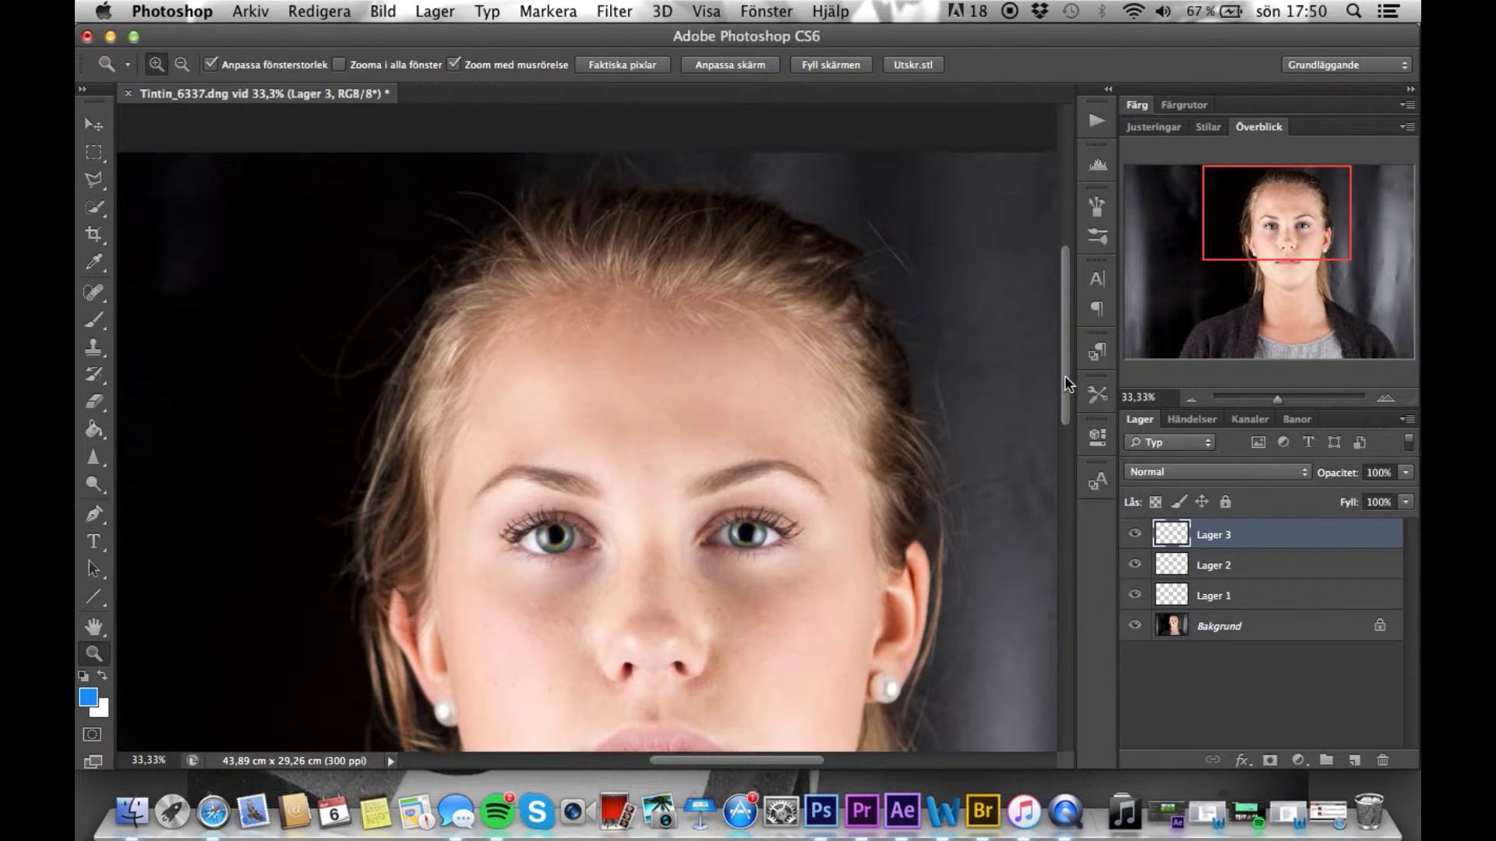
pyautogui.scroll(-5, 1068, 382)
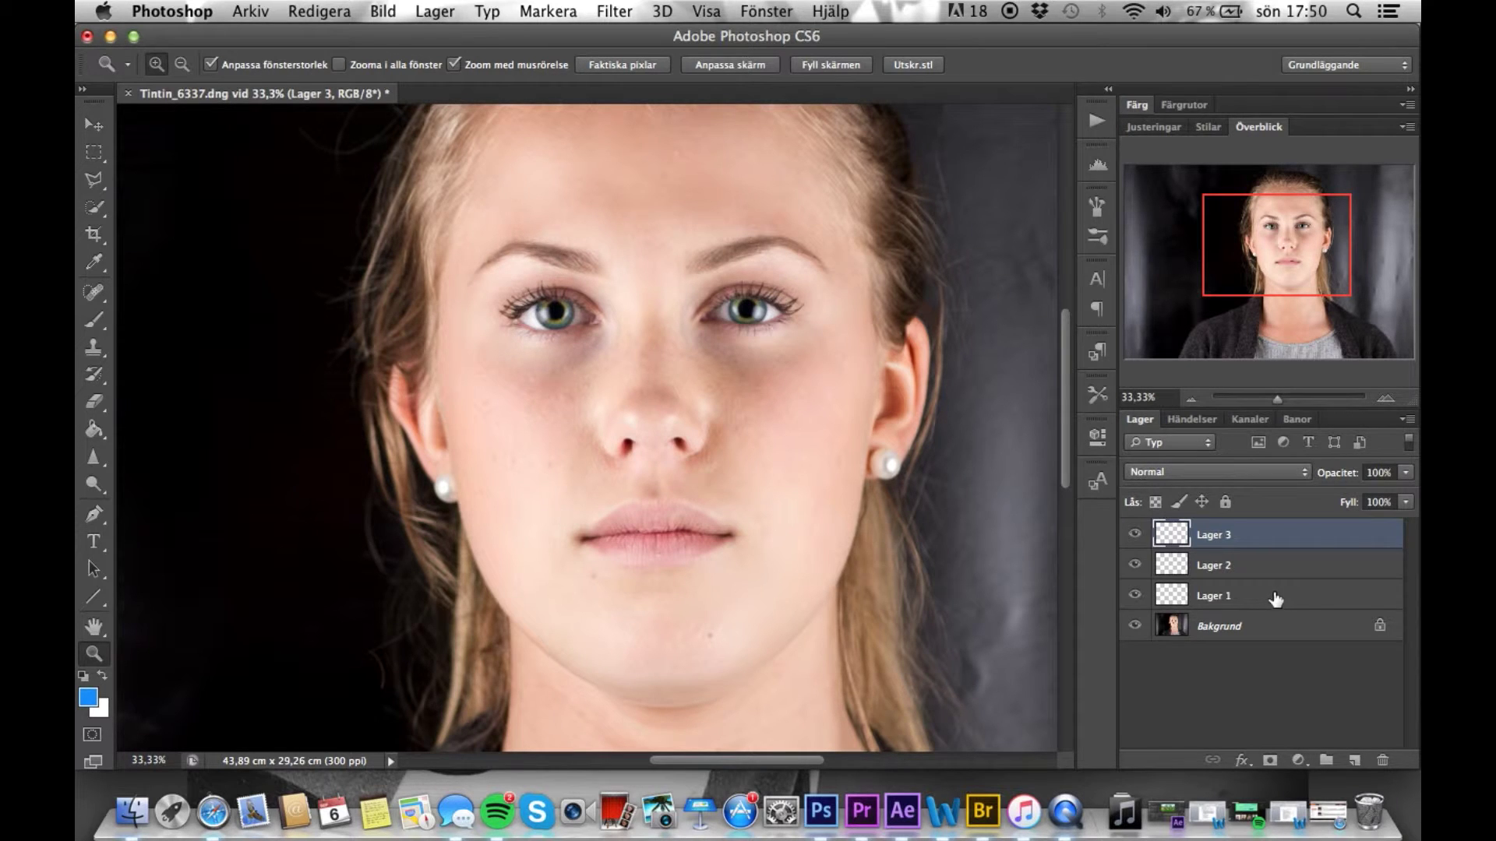
pyautogui.keyDown('shift'); pyautogui.click(1250, 606); pyautogui.keyUp('shift')
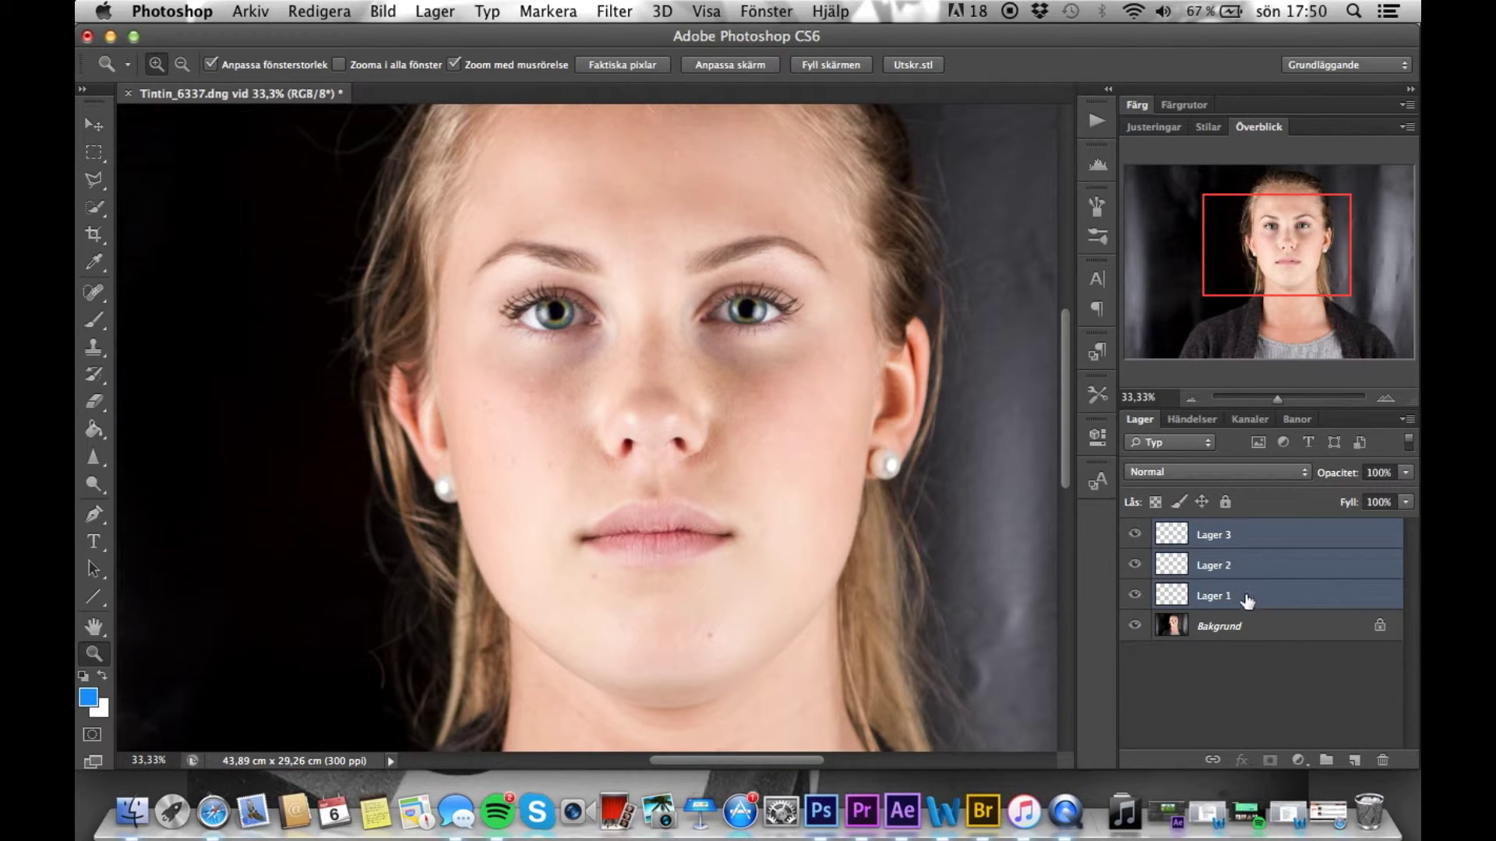
pyautogui.press('super+g')
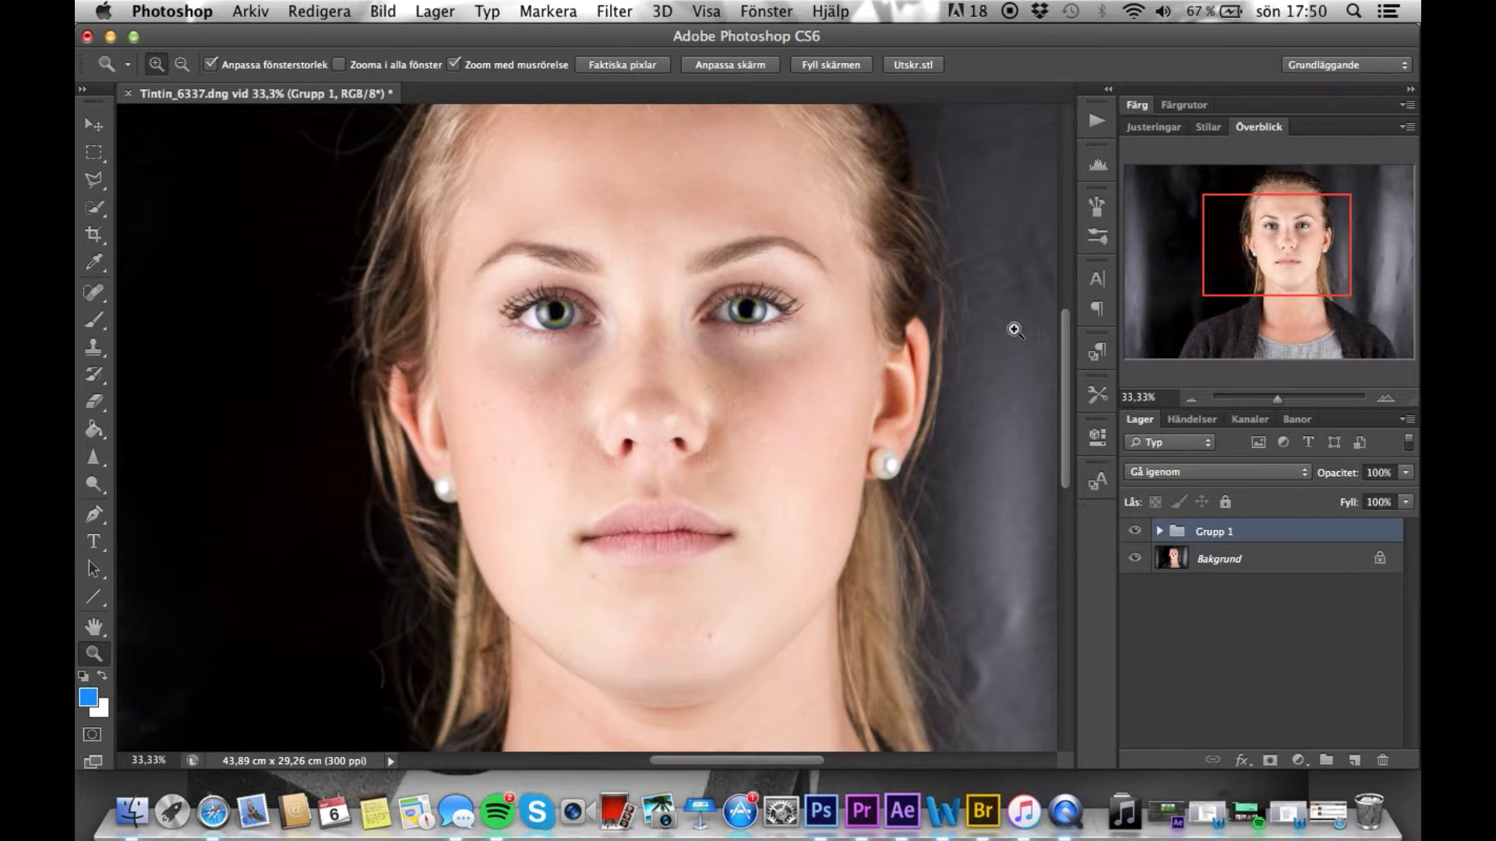
pyautogui.doubleClick(1212, 533)
pyautogui.write('färg')
pyautogui.press('Return')
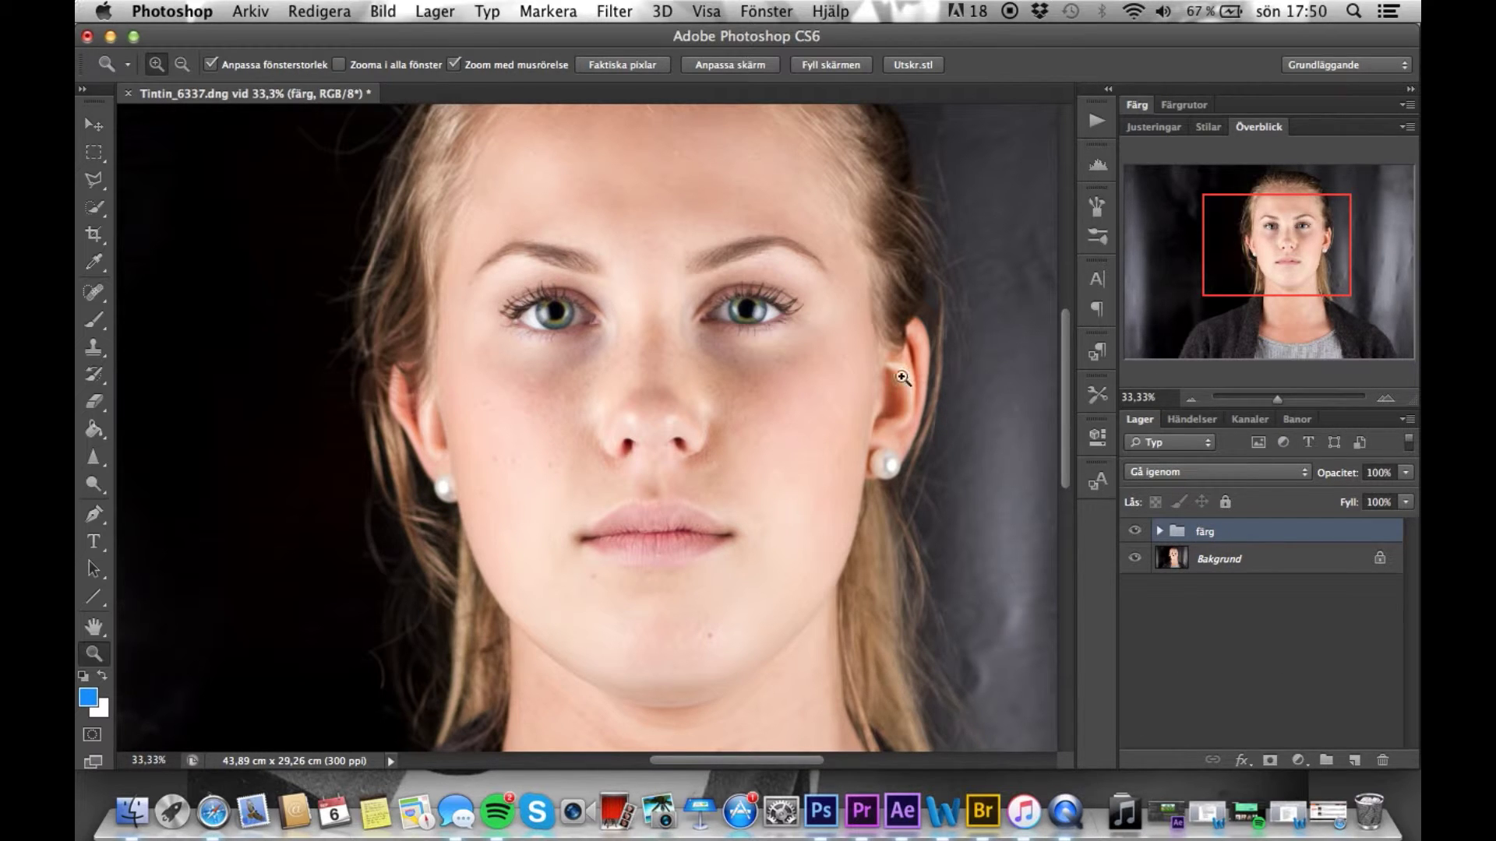
pyautogui.click(787, 314)
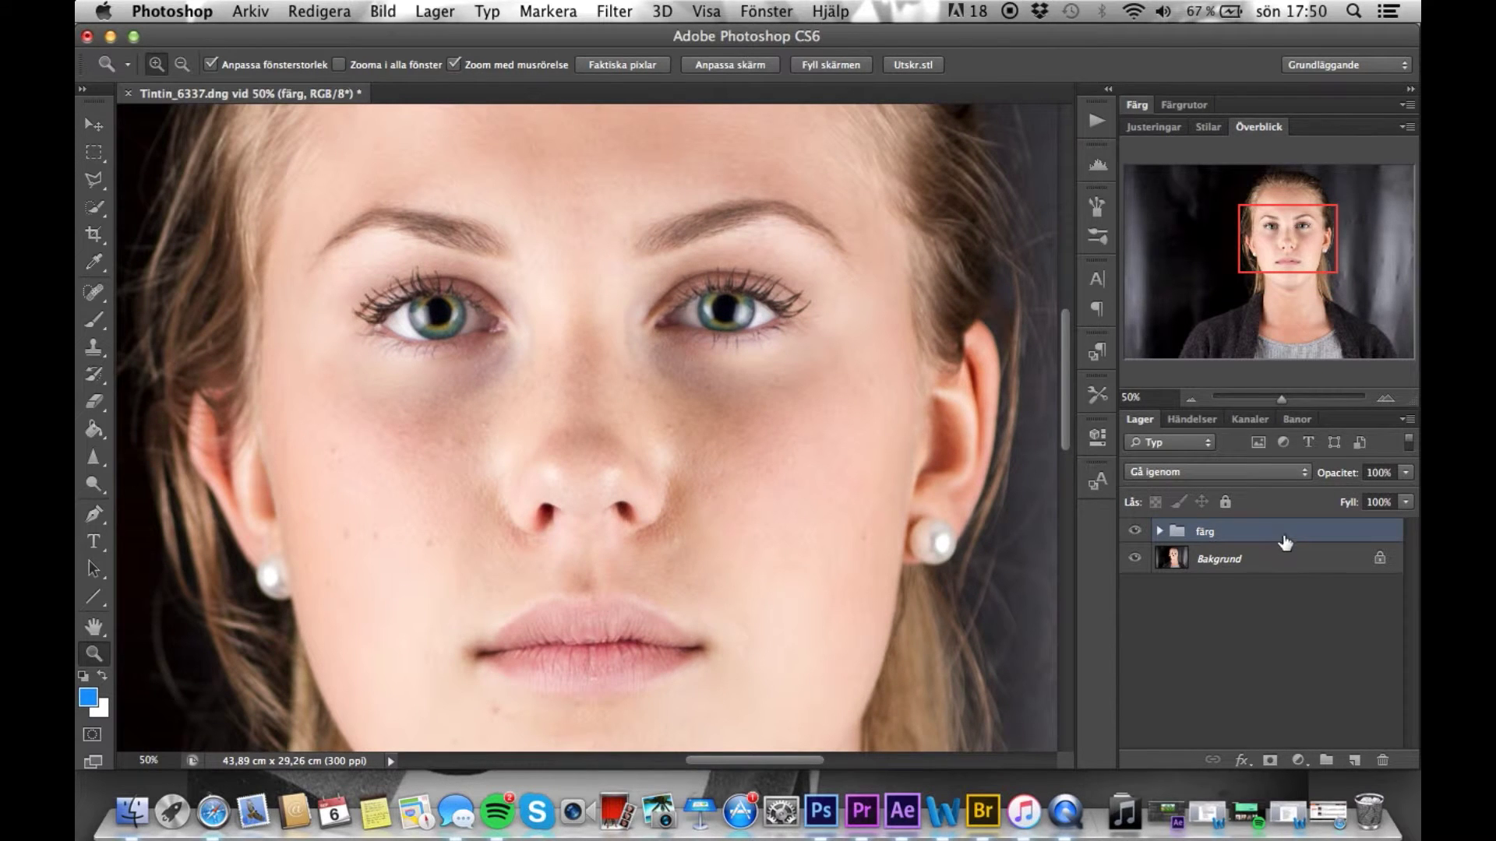
# Lower färg's opacity and add a brightening Kurvor 1 curves layer with an inverted black mask.
pyautogui.moveTo(1338, 482); pyautogui.dragTo(1339, 482)
pyautogui.click(1298, 760)
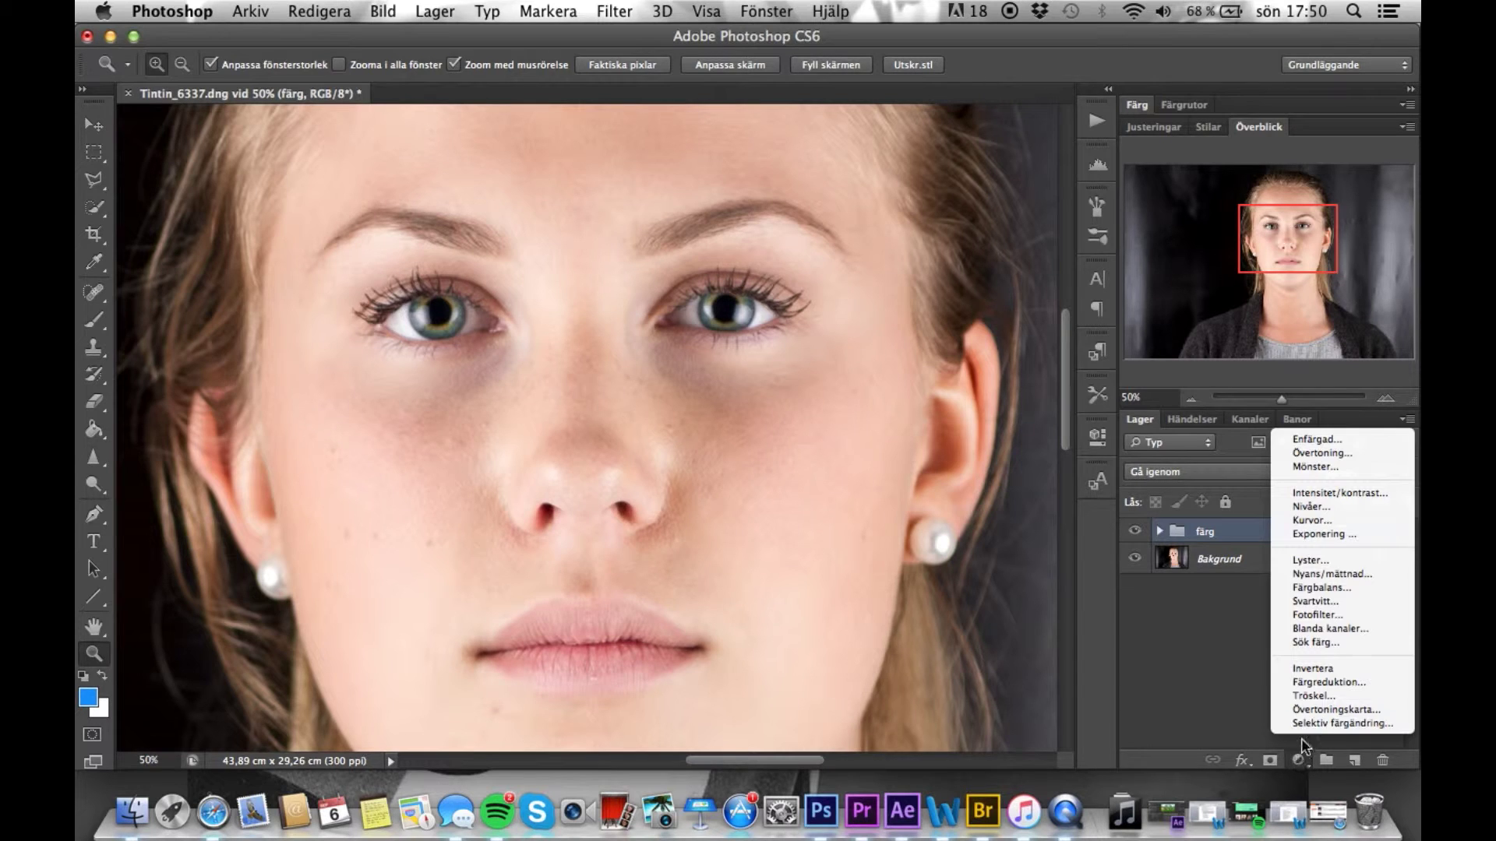
pyautogui.click(1310, 521)
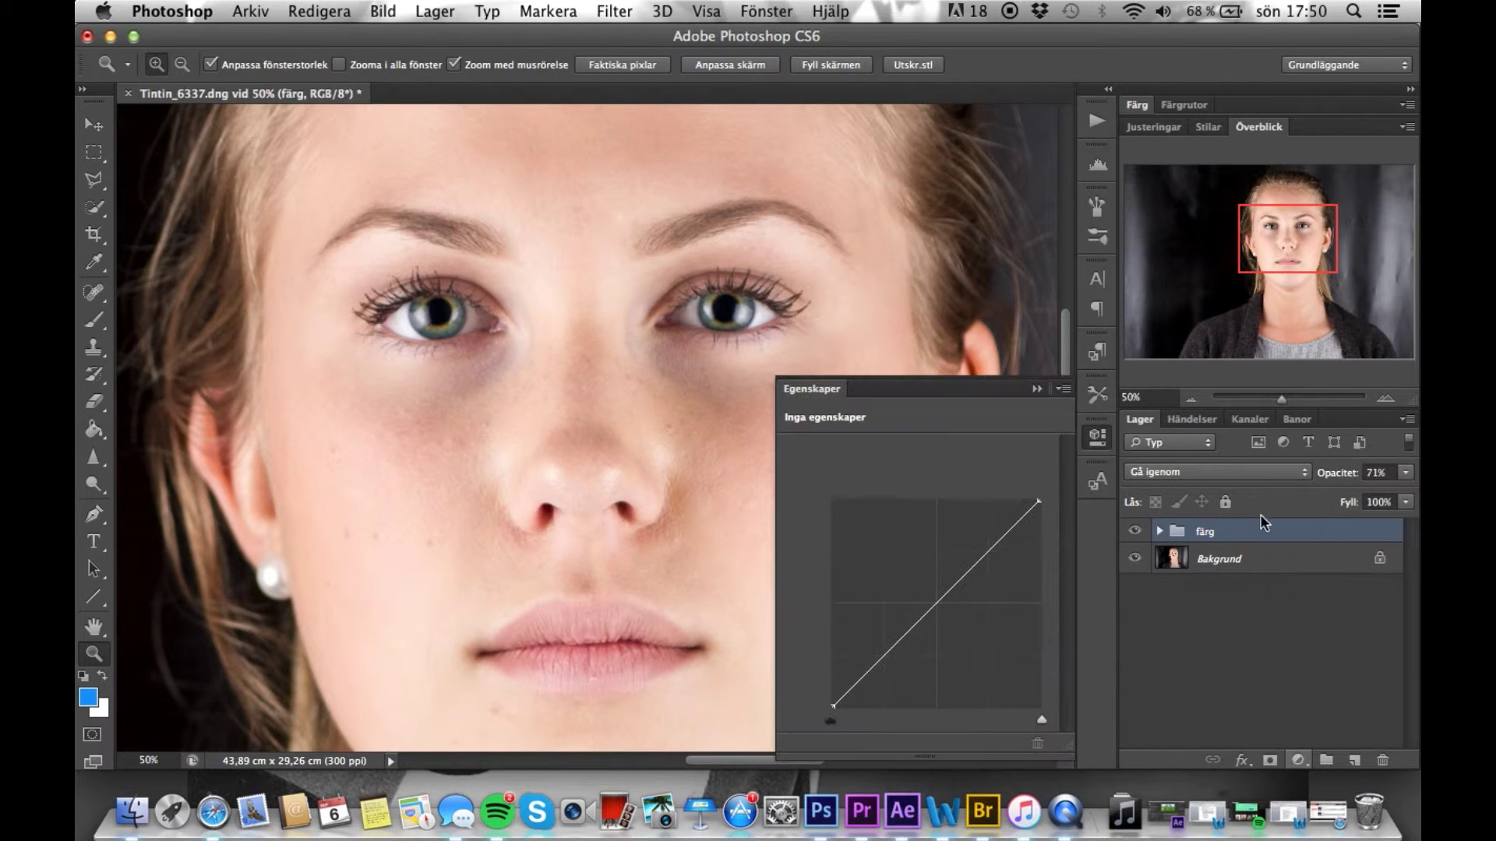
pyautogui.moveTo(942, 586); pyautogui.dragTo(937, 578)
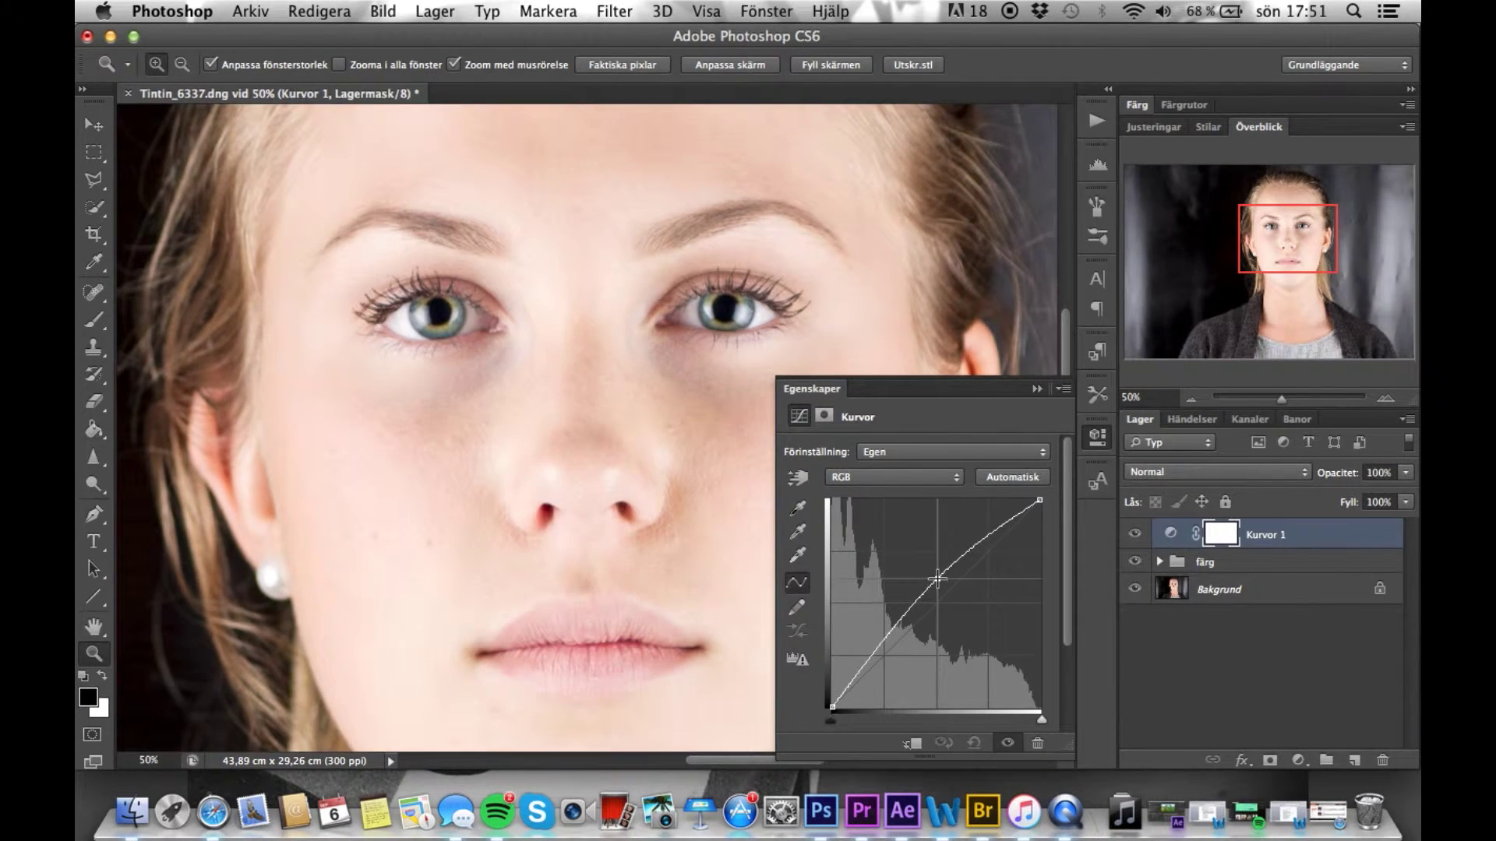
pyautogui.click(1036, 389)
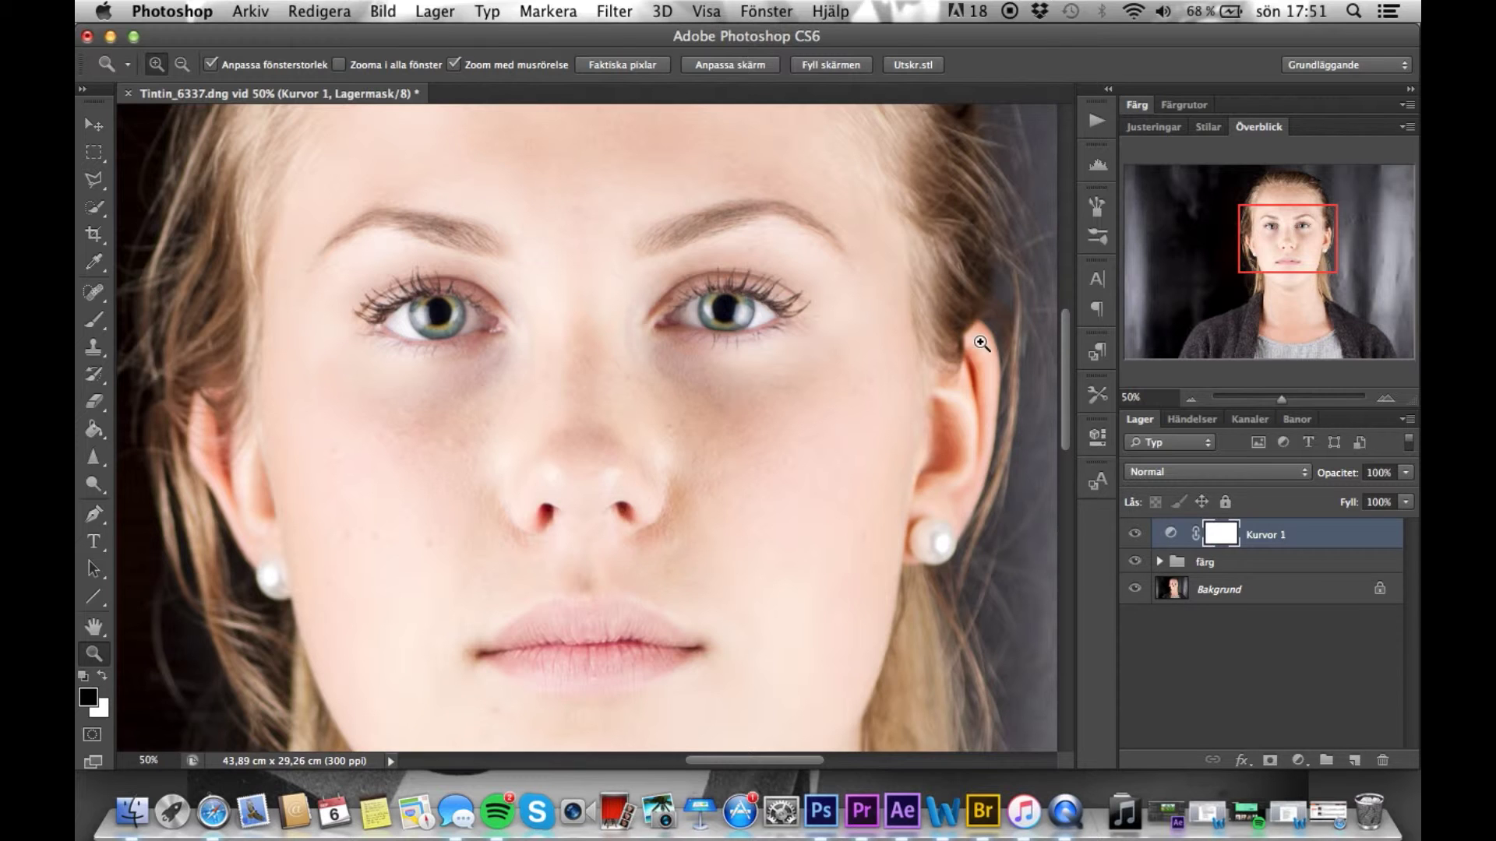
pyautogui.press('super+i')
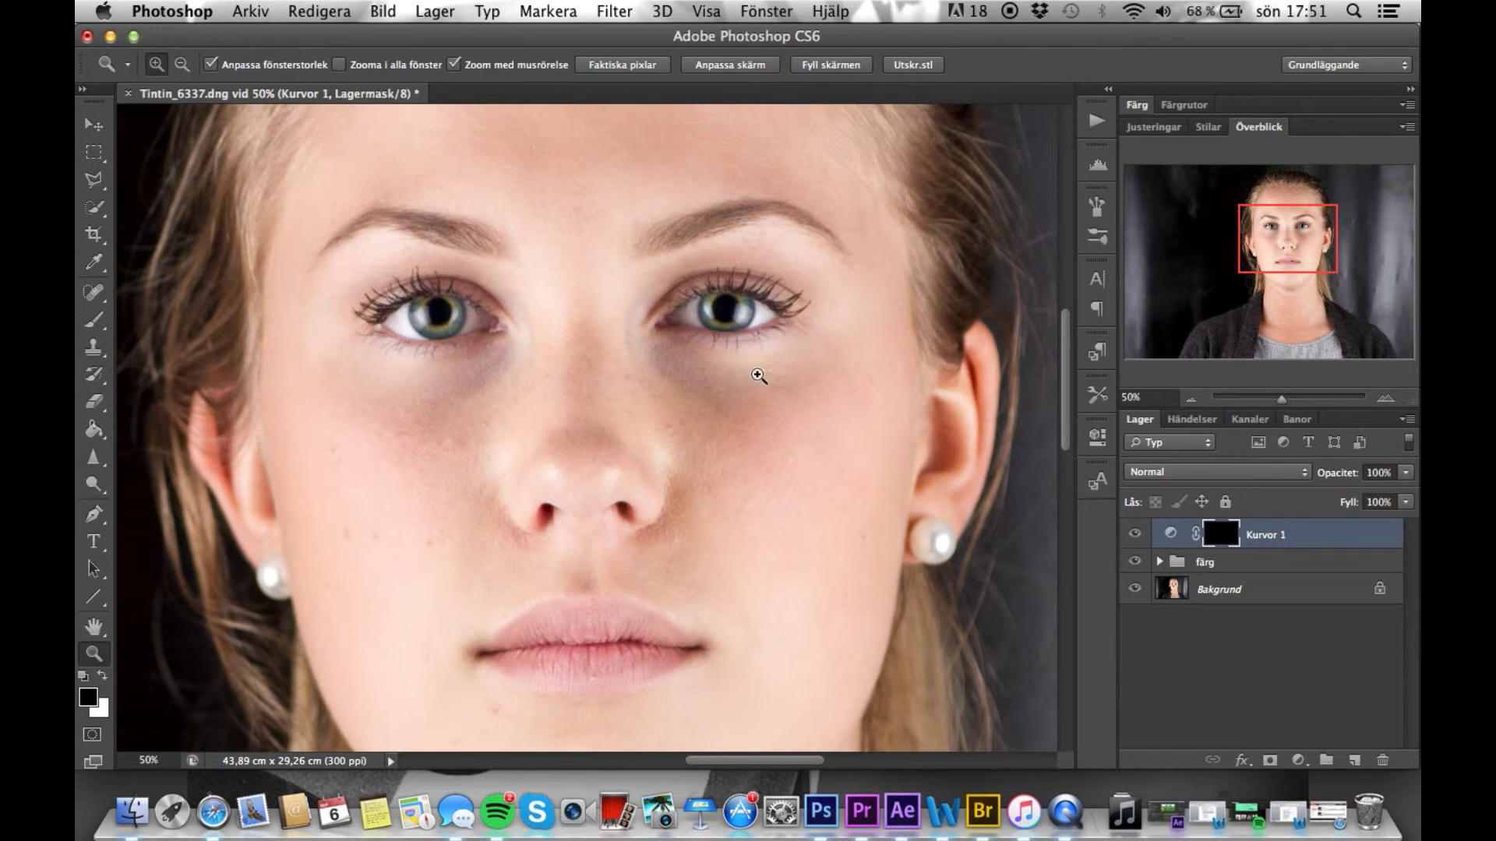
# Zoom in on the eye and set up a soft 24 px, 0% hardness white brush.
pyautogui.click(715, 310)
pyautogui.click(715, 310)
pyautogui.click(94, 320)
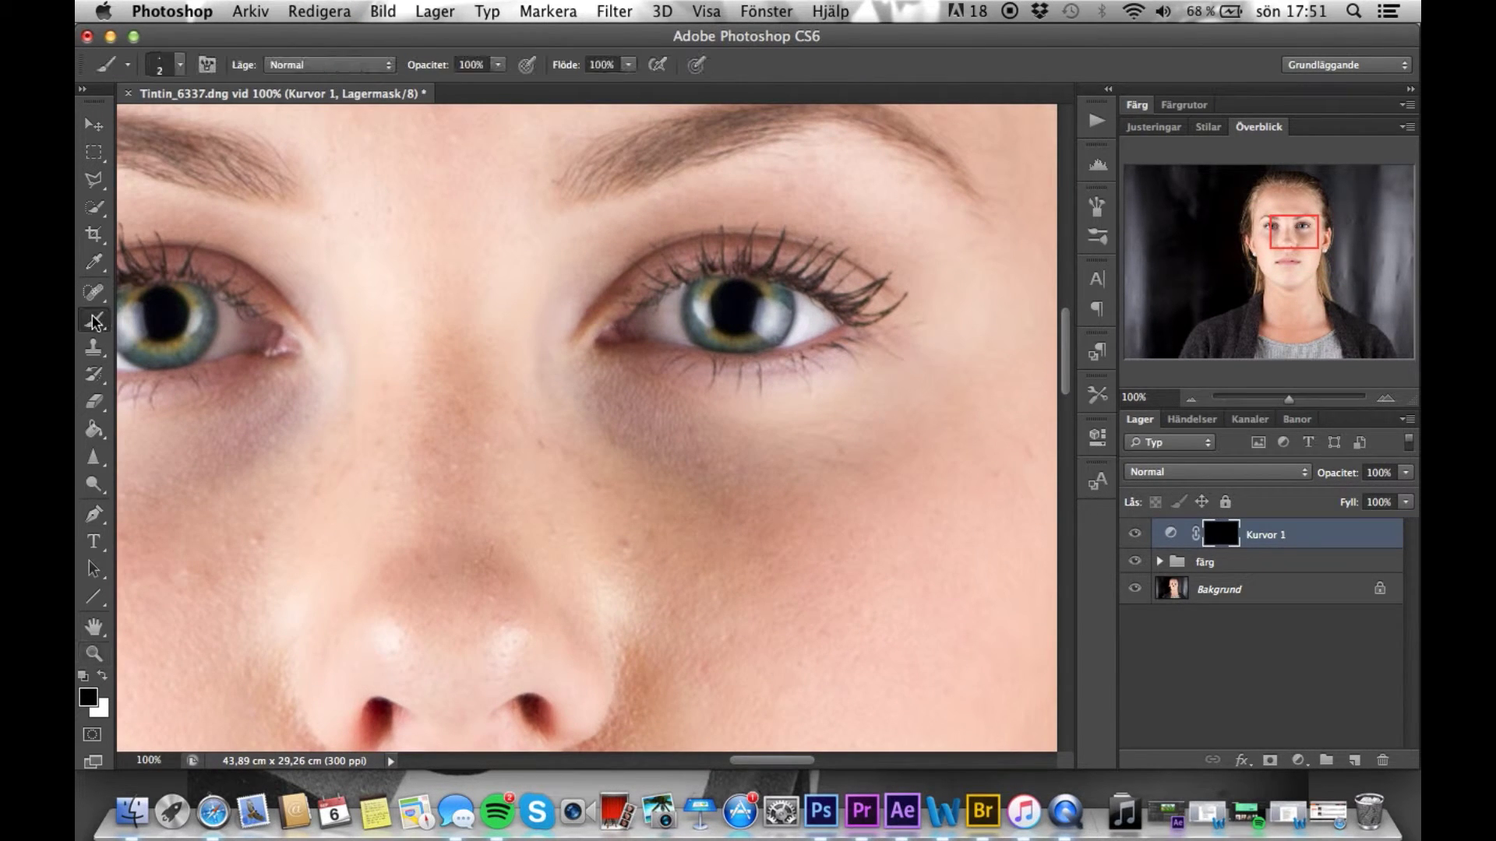
pyautogui.click(159, 70)
pyautogui.moveTo(110, 128); pyautogui.dragTo(121, 130)
pyautogui.moveTo(243, 172); pyautogui.dragTo(109, 213)
pyautogui.click(119, 132)
pyautogui.moveTo(118, 133); pyautogui.dragTo(131, 132)
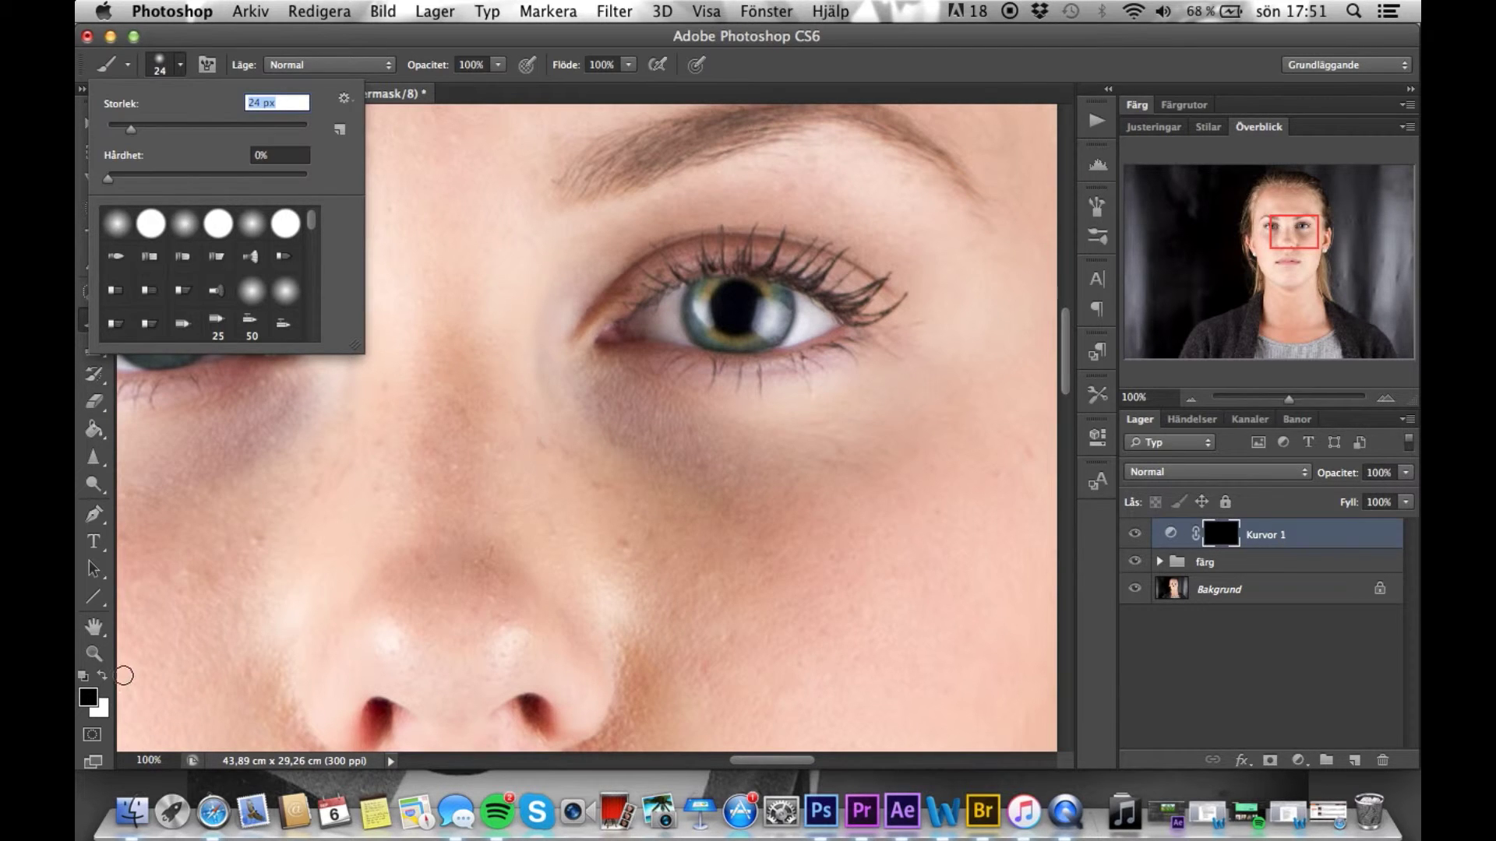
pyautogui.click(102, 679)
# Paint white on the Kurvor 1 mask over the irises, then zoom out to the whole face.
pyautogui.moveTo(715, 338)
pyautogui.mouseDown()
pyautogui.moveTo(766, 330)
pyautogui.moveTo(779, 295)
pyautogui.moveTo(706, 287)
pyautogui.mouseUp()
pyautogui.hscroll(-2, 765, 759)
pyautogui.moveTo(764, 759); pyautogui.dragTo(730, 759)
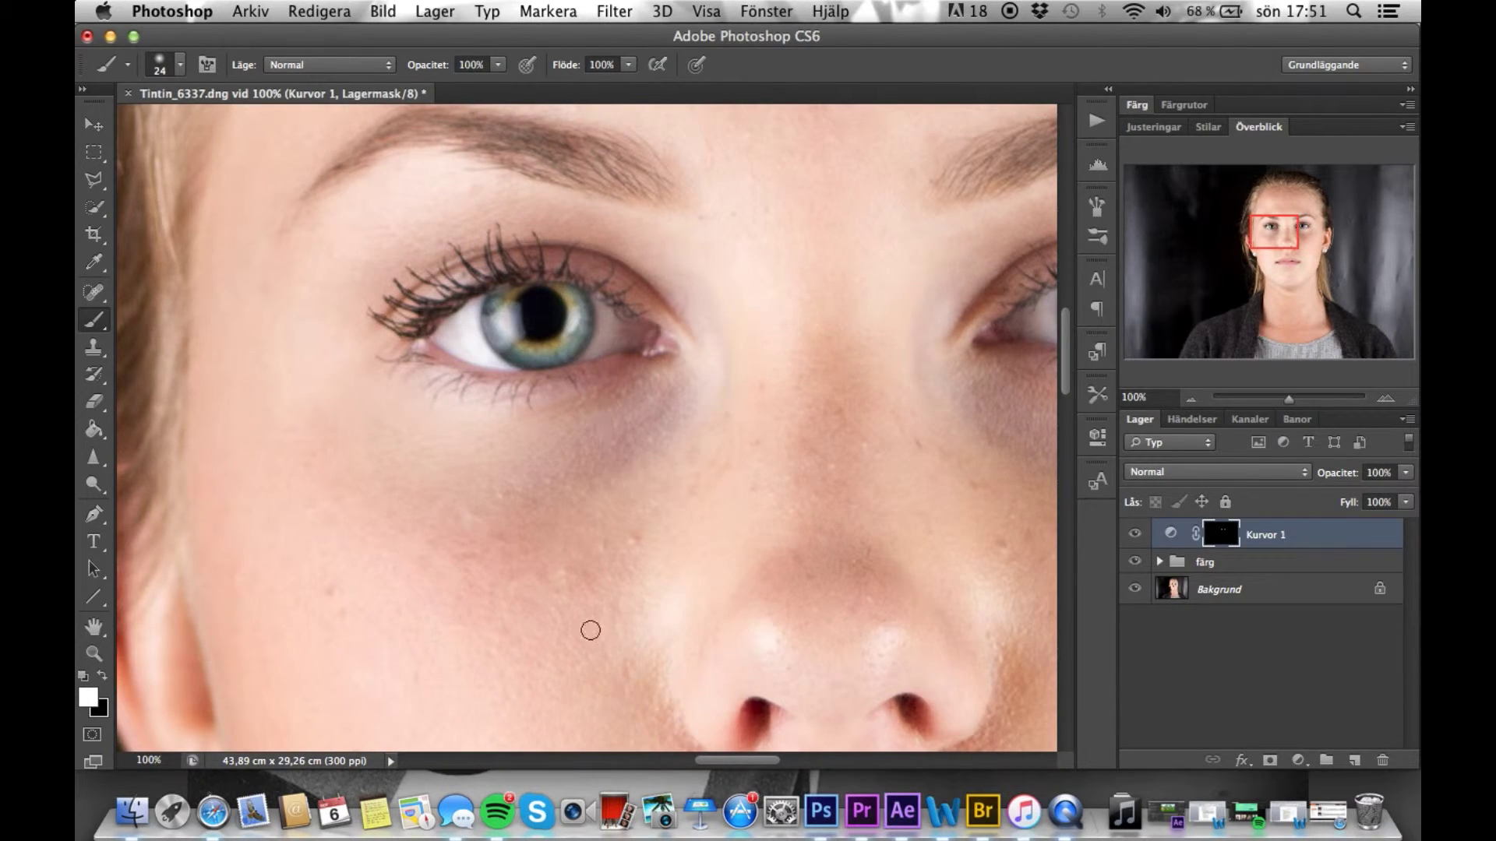
pyautogui.click(93, 653)
pyautogui.moveTo(722, 514); pyautogui.dragTo(739, 772)
pyautogui.hscroll(5, 723, 767)
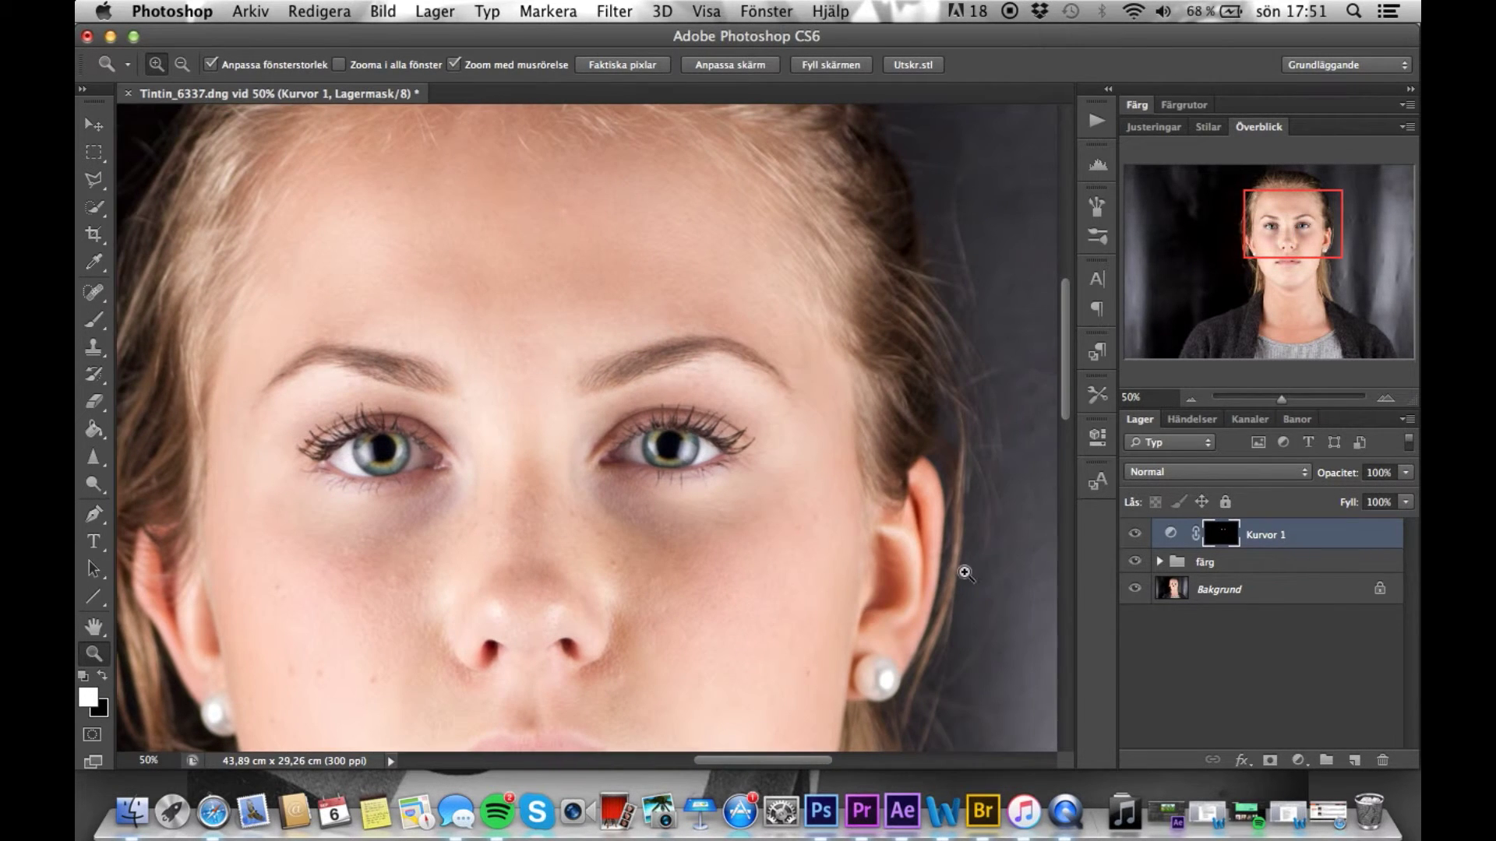
pyautogui.click(1297, 760)
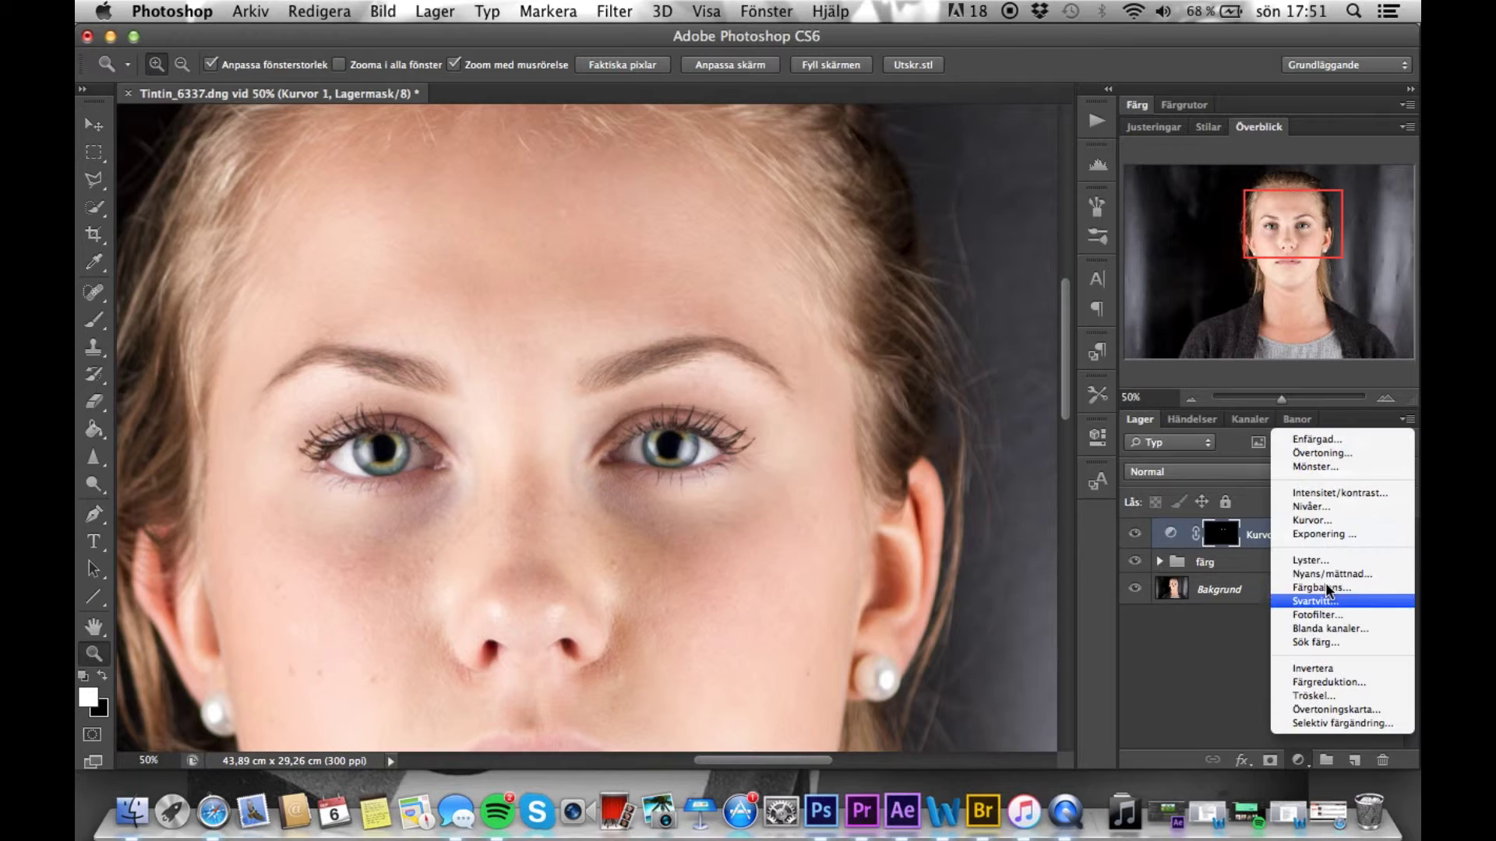
# Add a darkening curves layer, Kurvor 2, and invert its mask to black.
pyautogui.click(1335, 507)
pyautogui.moveTo(952, 586); pyautogui.dragTo(957, 606)
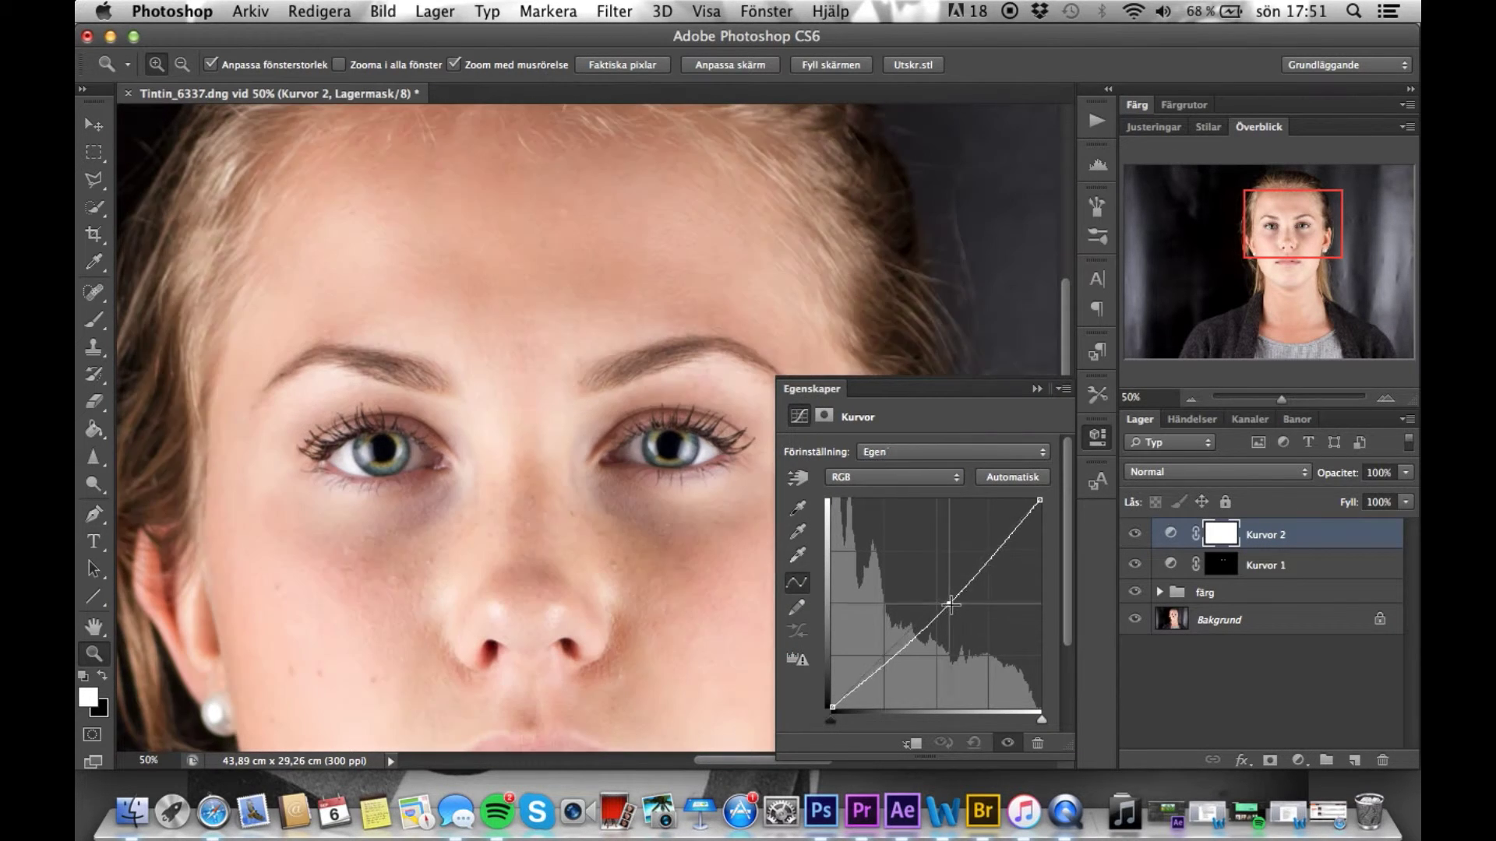
pyautogui.click(1039, 389)
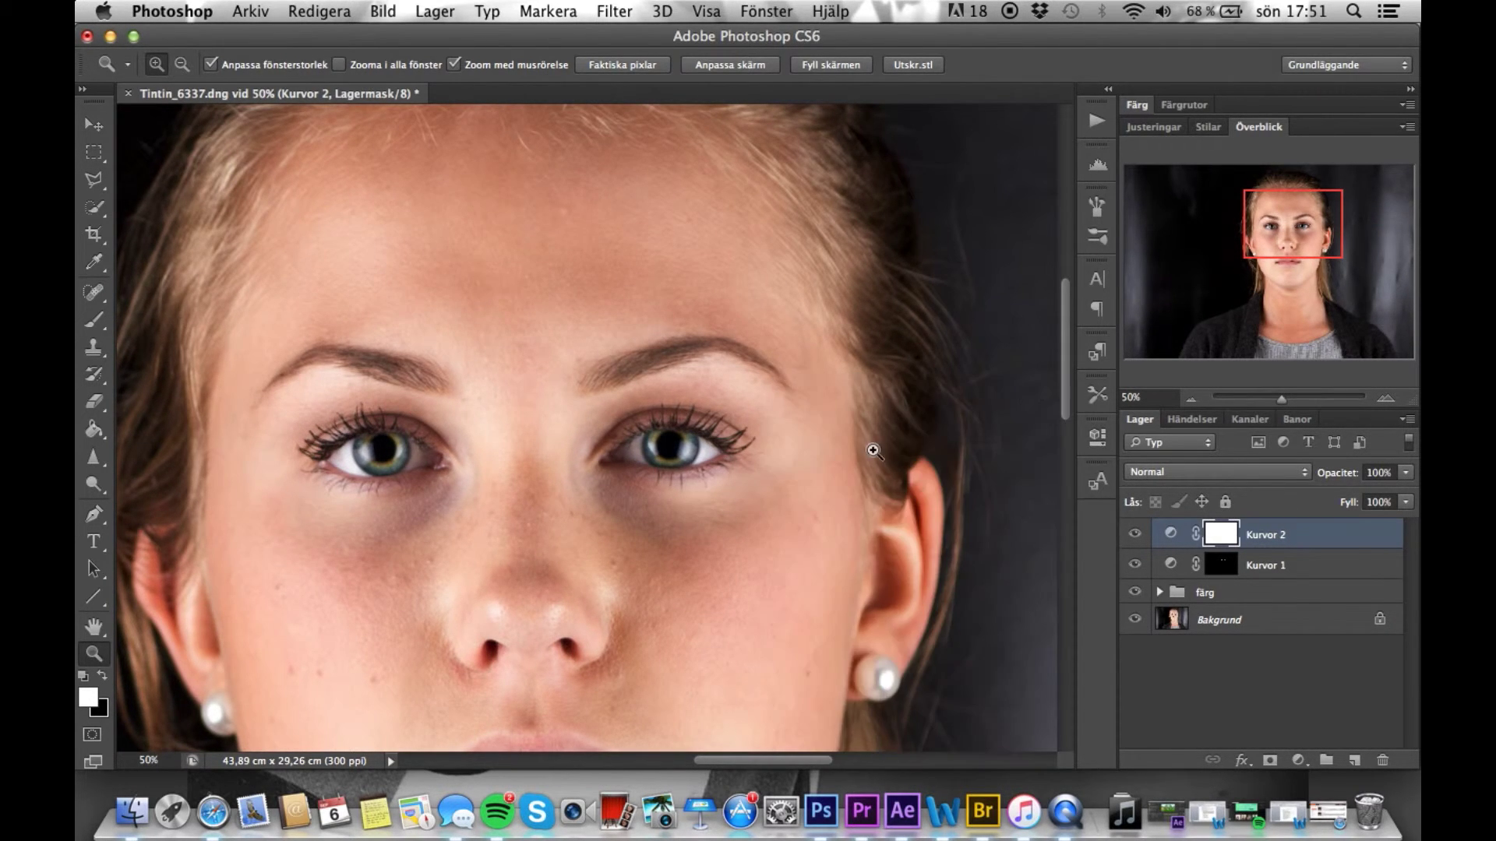
pyautogui.click(643, 481)
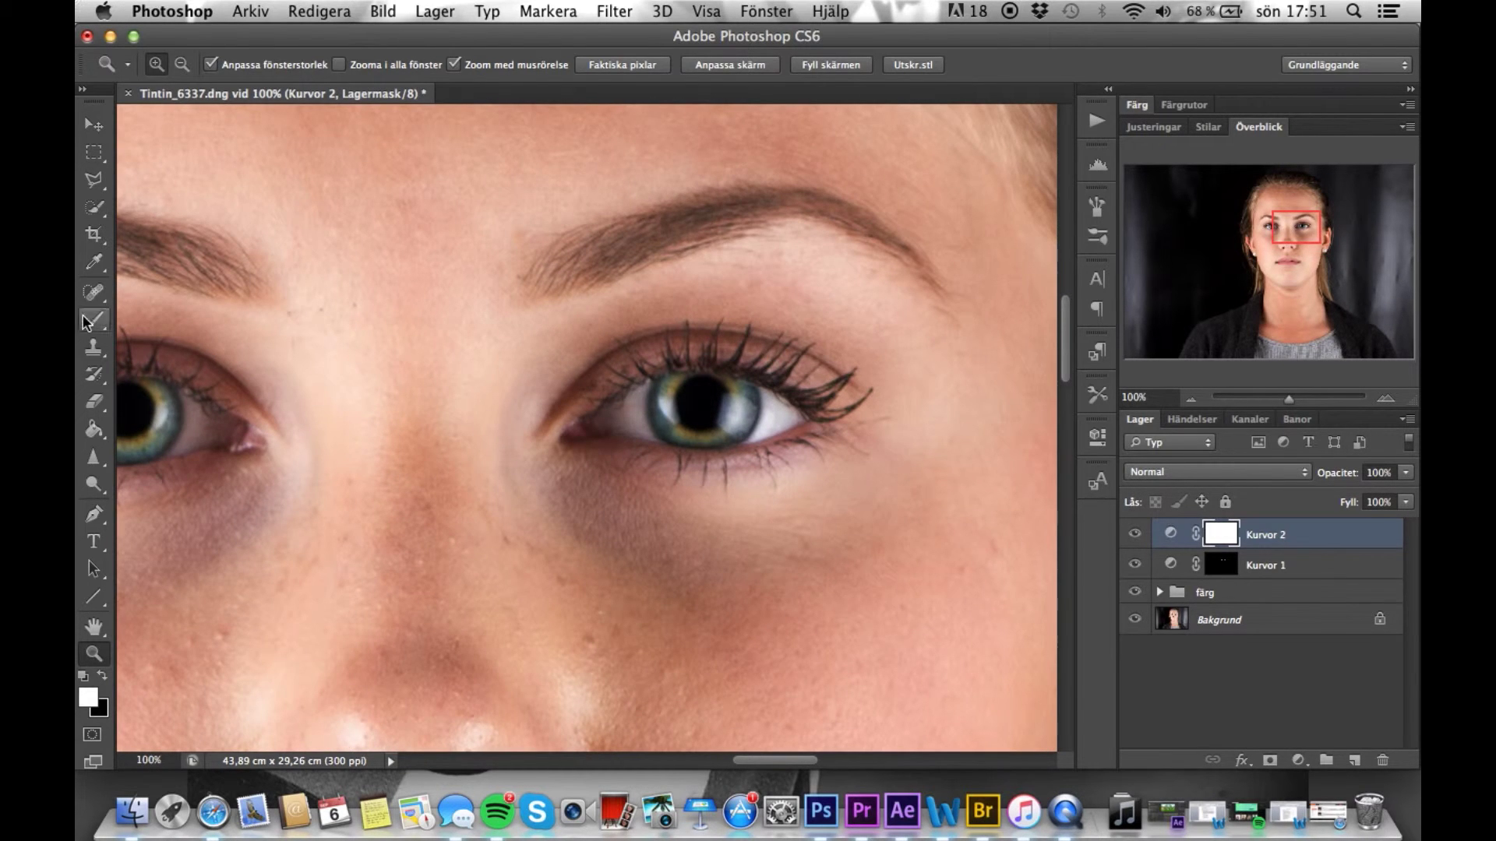
pyautogui.click(94, 320)
pyautogui.press('super+i')
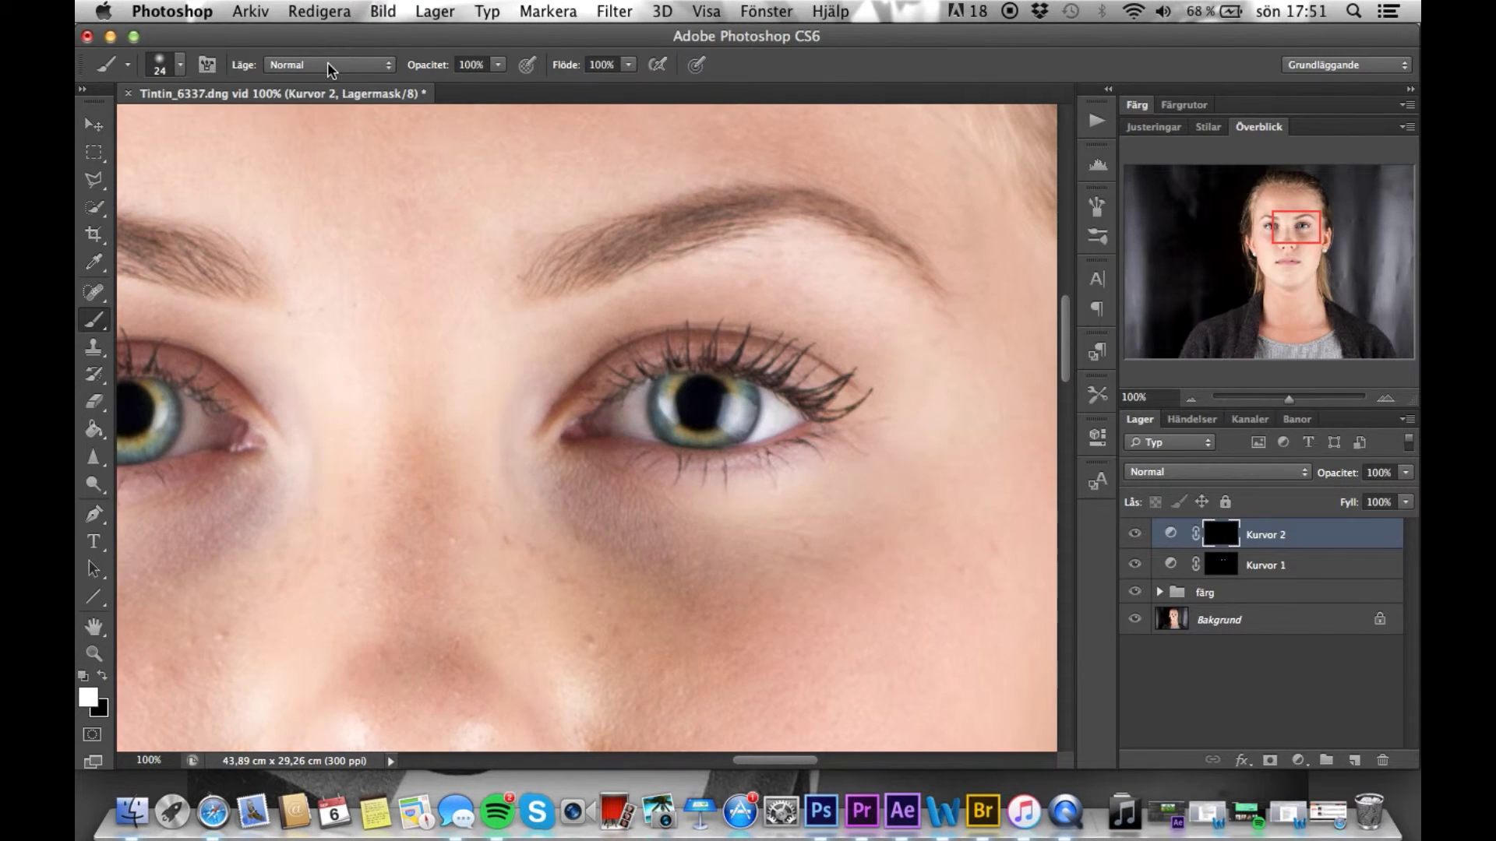
# Paint the darkening onto the edges of both irises, then zoom out to the whole face.
pyautogui.moveTo(758, 395)
pyautogui.mouseDown()
pyautogui.moveTo(740, 442)
pyautogui.moveTo(667, 444)
pyautogui.moveTo(739, 446)
pyautogui.moveTo(647, 409)
pyautogui.moveTo(684, 377)
pyautogui.moveTo(739, 381)
pyautogui.mouseUp()
pyautogui.moveTo(767, 759); pyautogui.dragTo(740, 760)
pyautogui.moveTo(476, 390)
pyautogui.mouseDown()
pyautogui.moveTo(460, 420)
pyautogui.moveTo(366, 456)
pyautogui.moveTo(377, 433)
pyautogui.mouseUp()
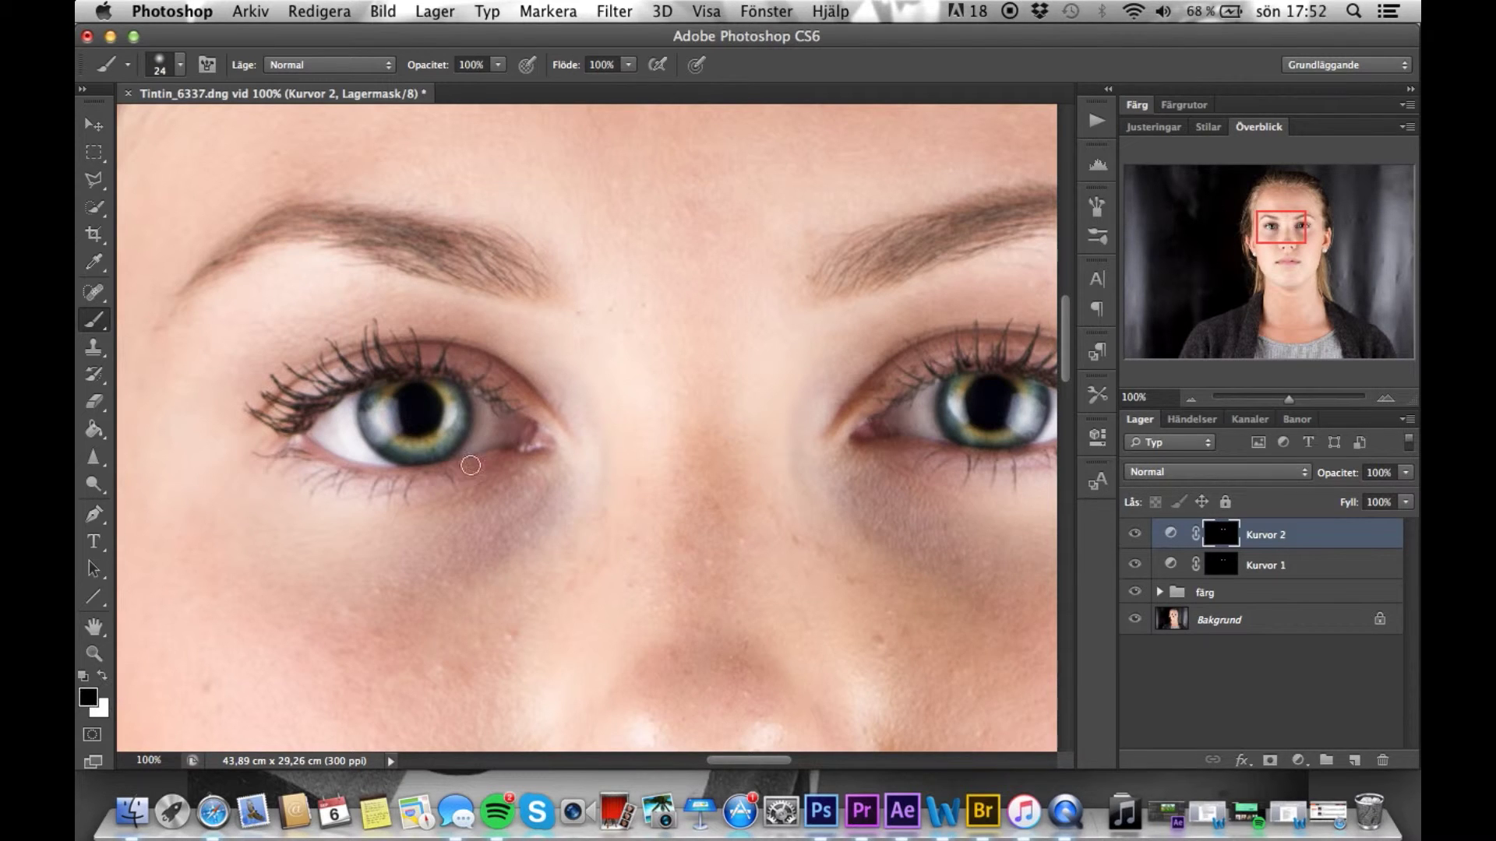
pyautogui.moveTo(475, 390)
pyautogui.mouseDown()
pyautogui.moveTo(487, 427)
pyautogui.moveTo(444, 474)
pyautogui.moveTo(362, 457)
pyautogui.moveTo(346, 408)
pyautogui.moveTo(388, 402)
pyautogui.mouseUp()
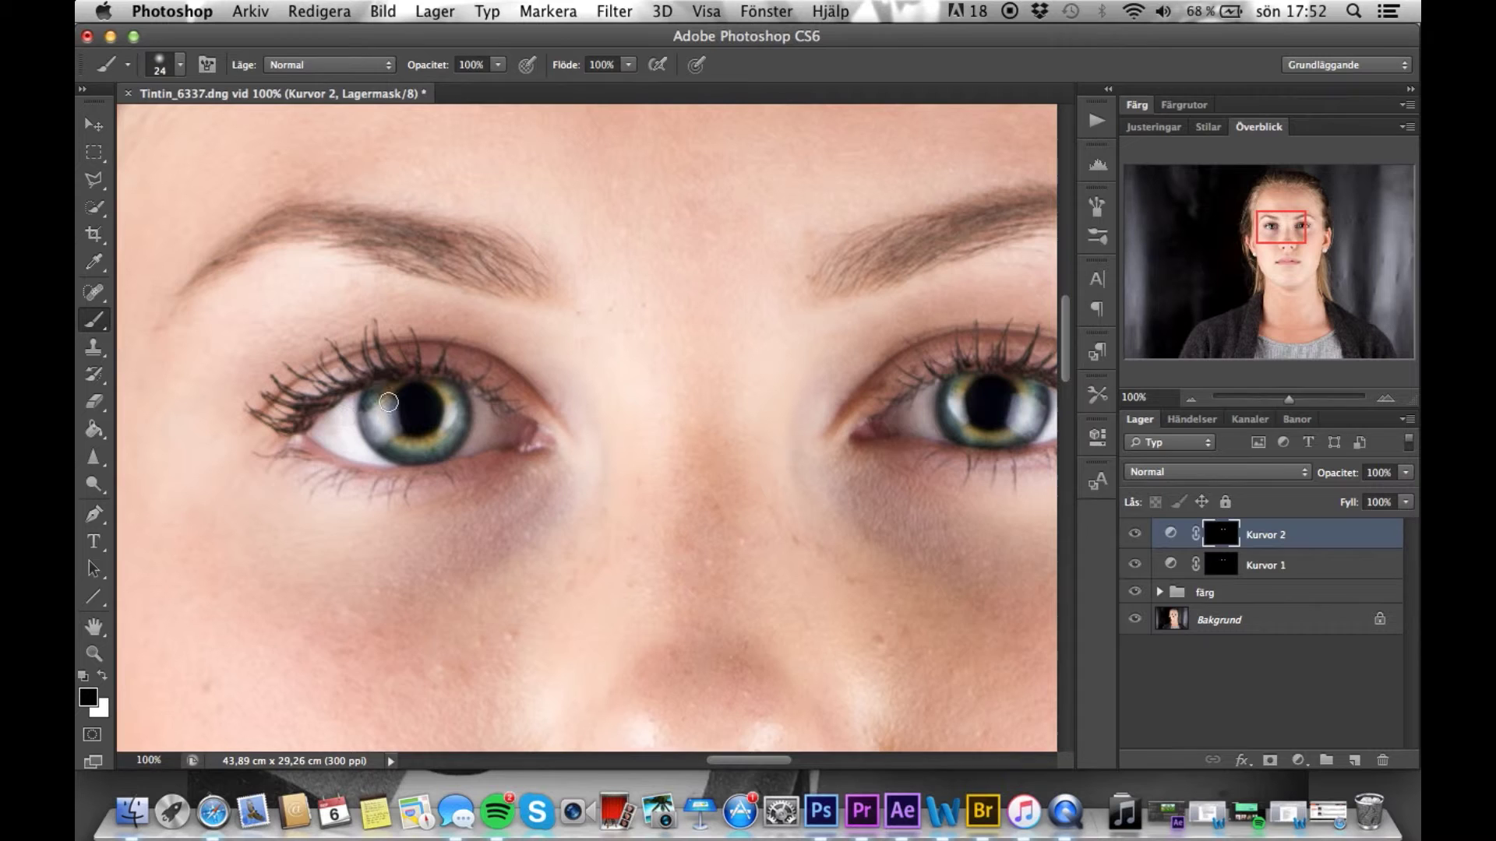
pyautogui.moveTo(930, 378)
pyautogui.mouseDown()
pyautogui.moveTo(928, 440)
pyautogui.moveTo(961, 461)
pyautogui.moveTo(934, 435)
pyautogui.moveTo(986, 461)
pyautogui.moveTo(1048, 455)
pyautogui.moveTo(1064, 405)
pyautogui.moveTo(1020, 365)
pyautogui.mouseUp()
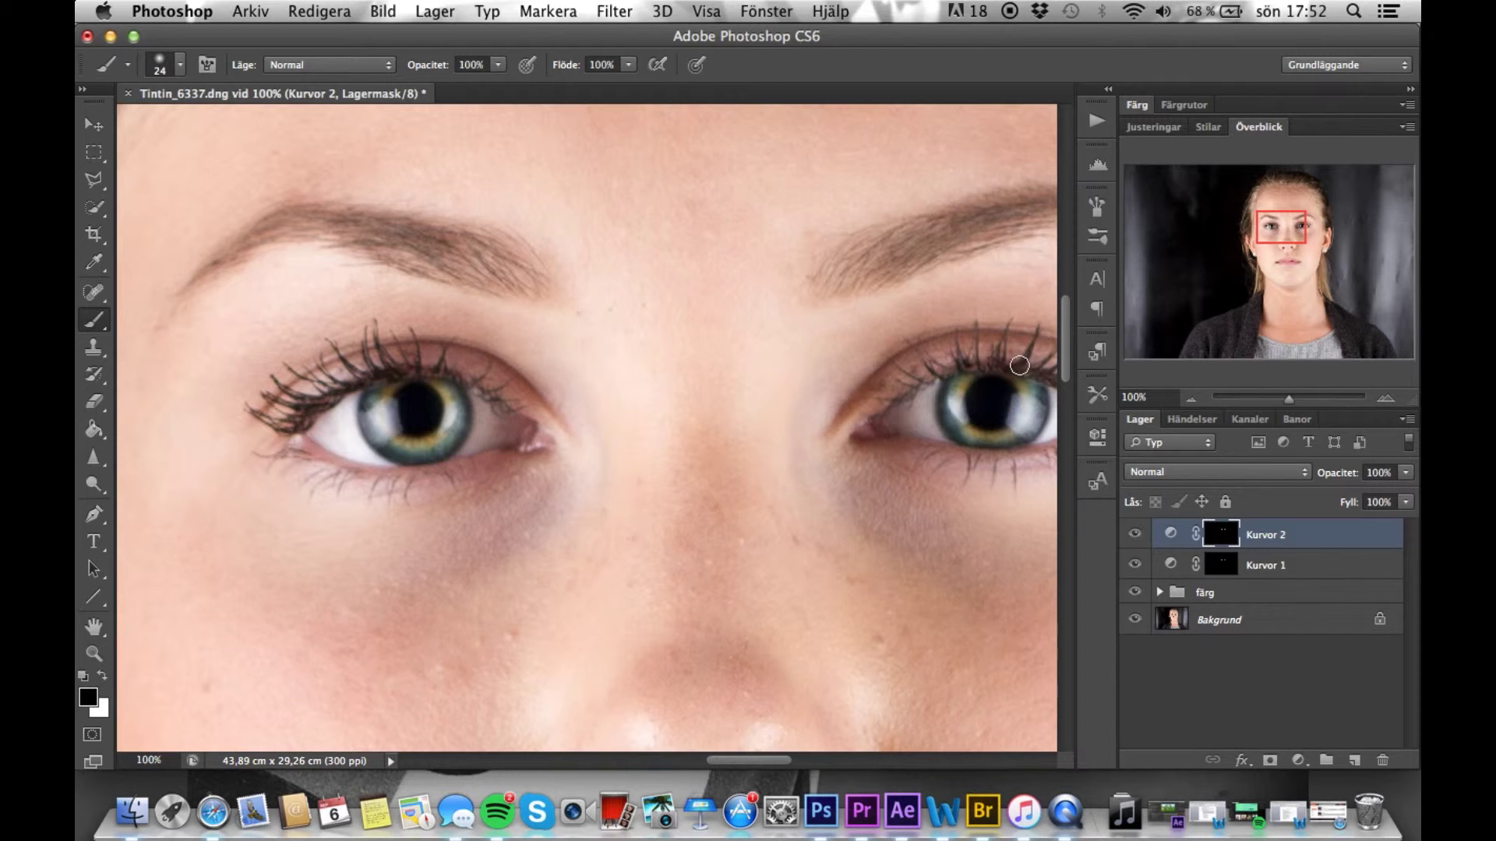
pyautogui.click(94, 653)
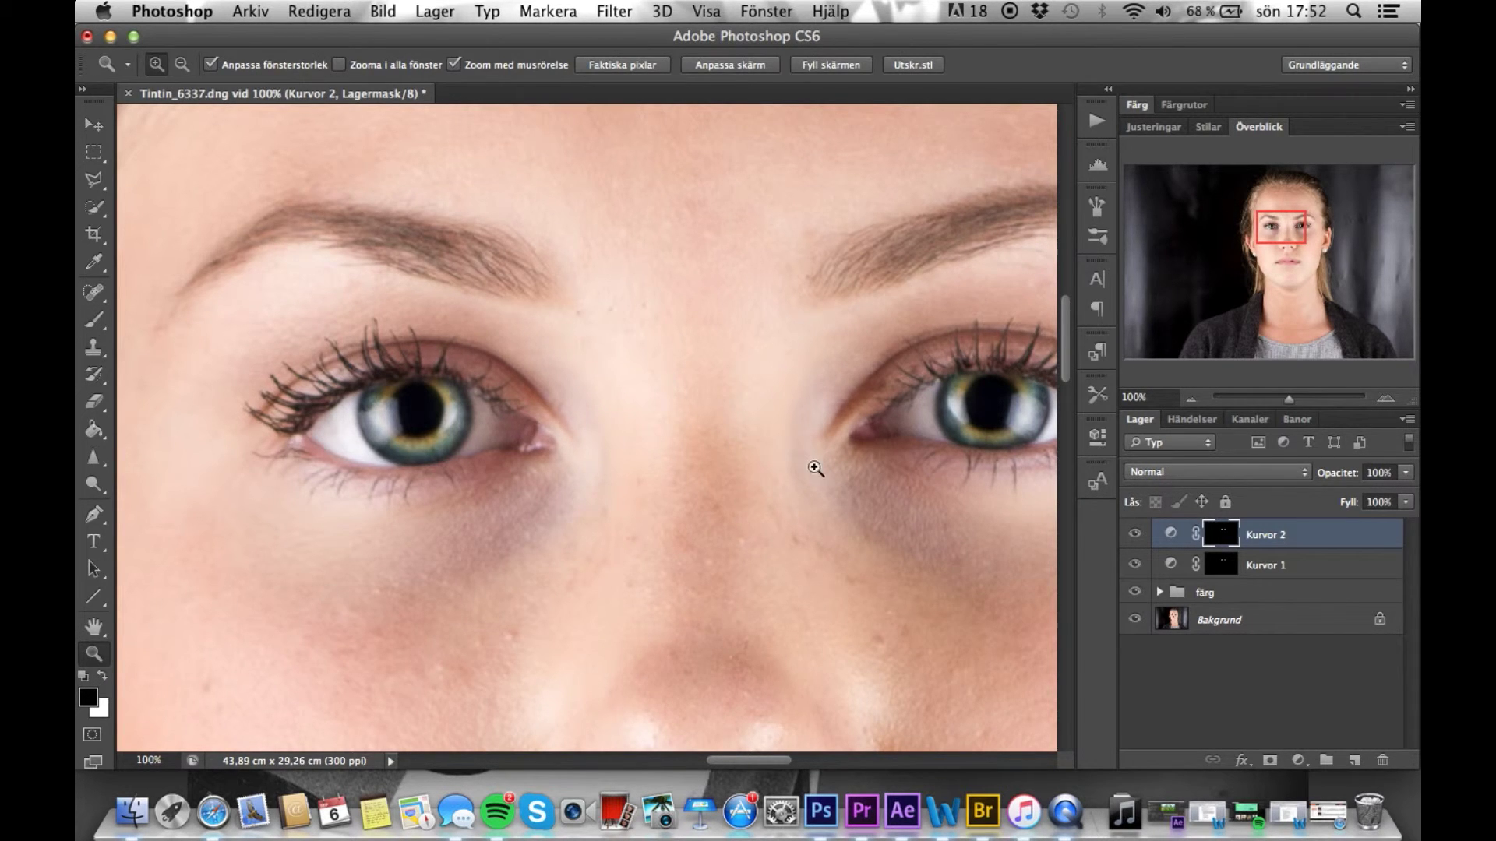
pyautogui.keyDown('alt'); pyautogui.click(815, 468); pyautogui.keyUp('alt')
pyautogui.keyDown('alt'); pyautogui.click(815, 469); pyautogui.keyUp('alt')
pyautogui.keyDown('alt'); pyautogui.click(815, 468); pyautogui.keyUp('alt')
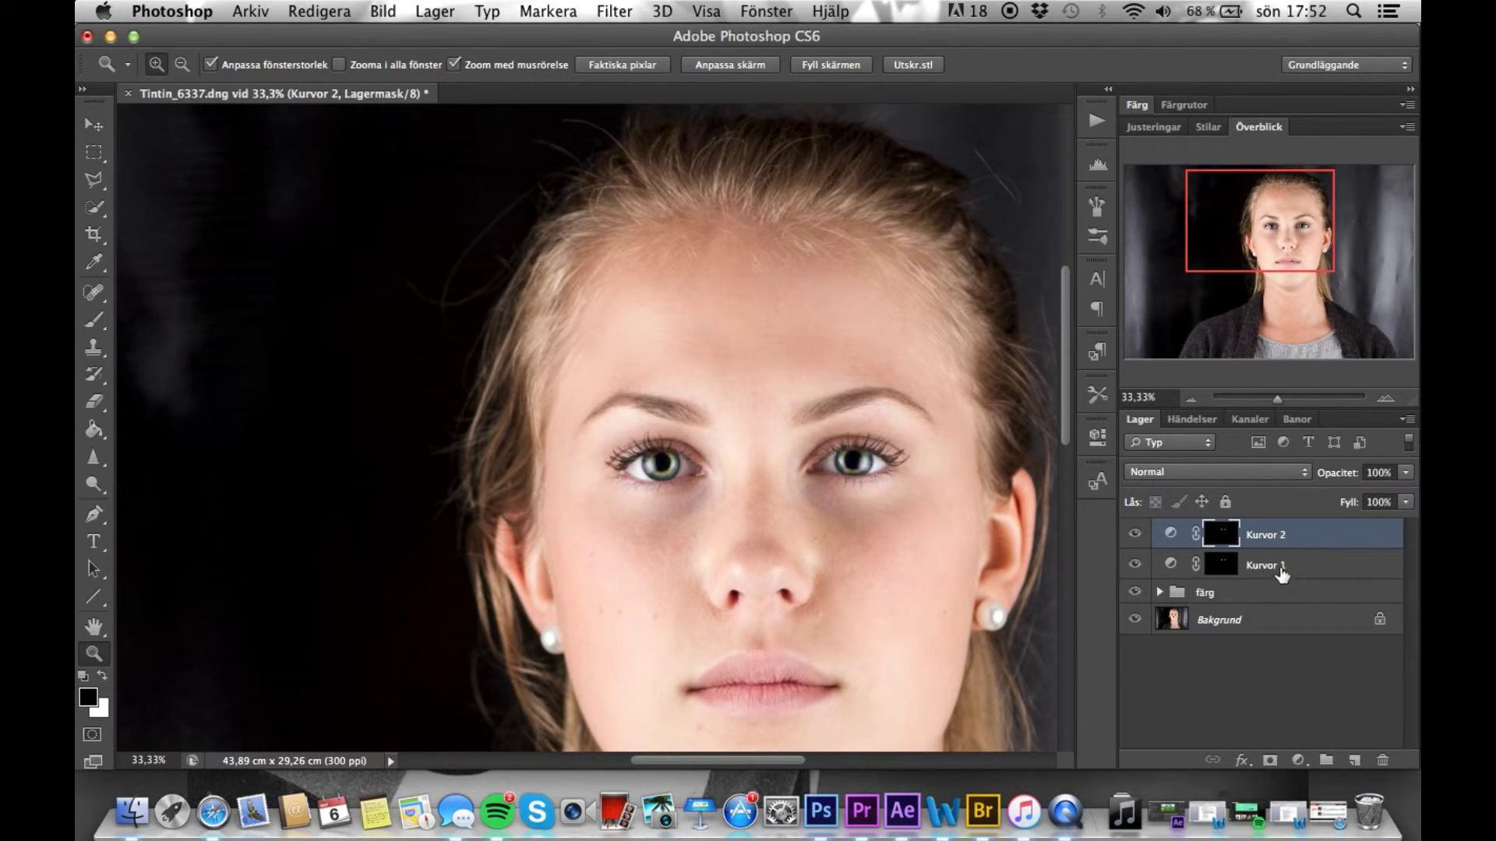
# Group Kurvor 1 and Kurvor 2 together and rename the group 'djup'.
pyautogui.keyDown('shift'); pyautogui.click(1289, 568); pyautogui.keyUp('shift')
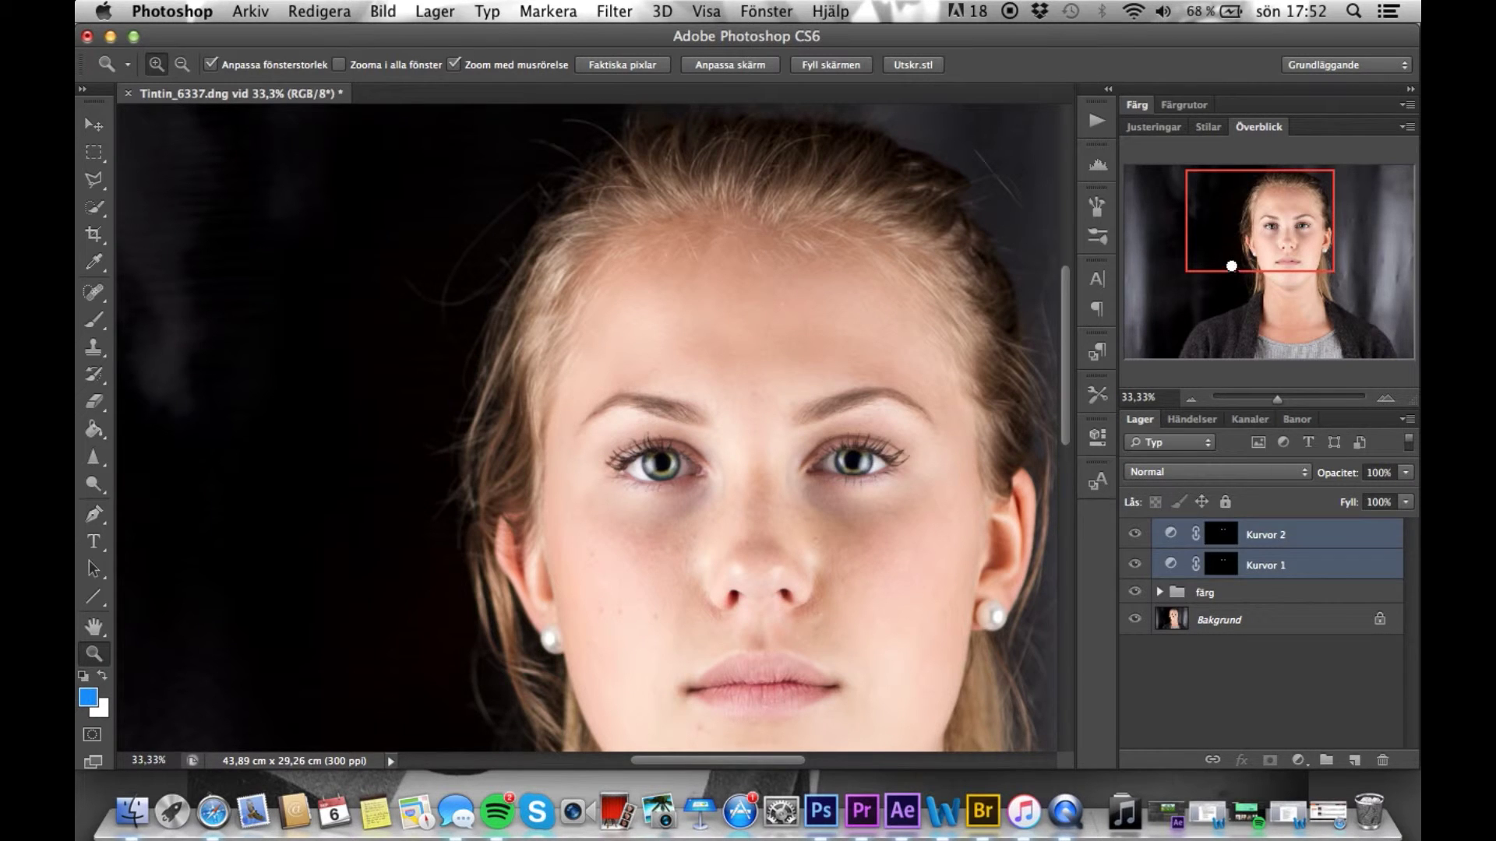
pyautogui.hotkey('ctrl', 'g')
pyautogui.doubleClick(1215, 536)
pyautogui.write('djup')
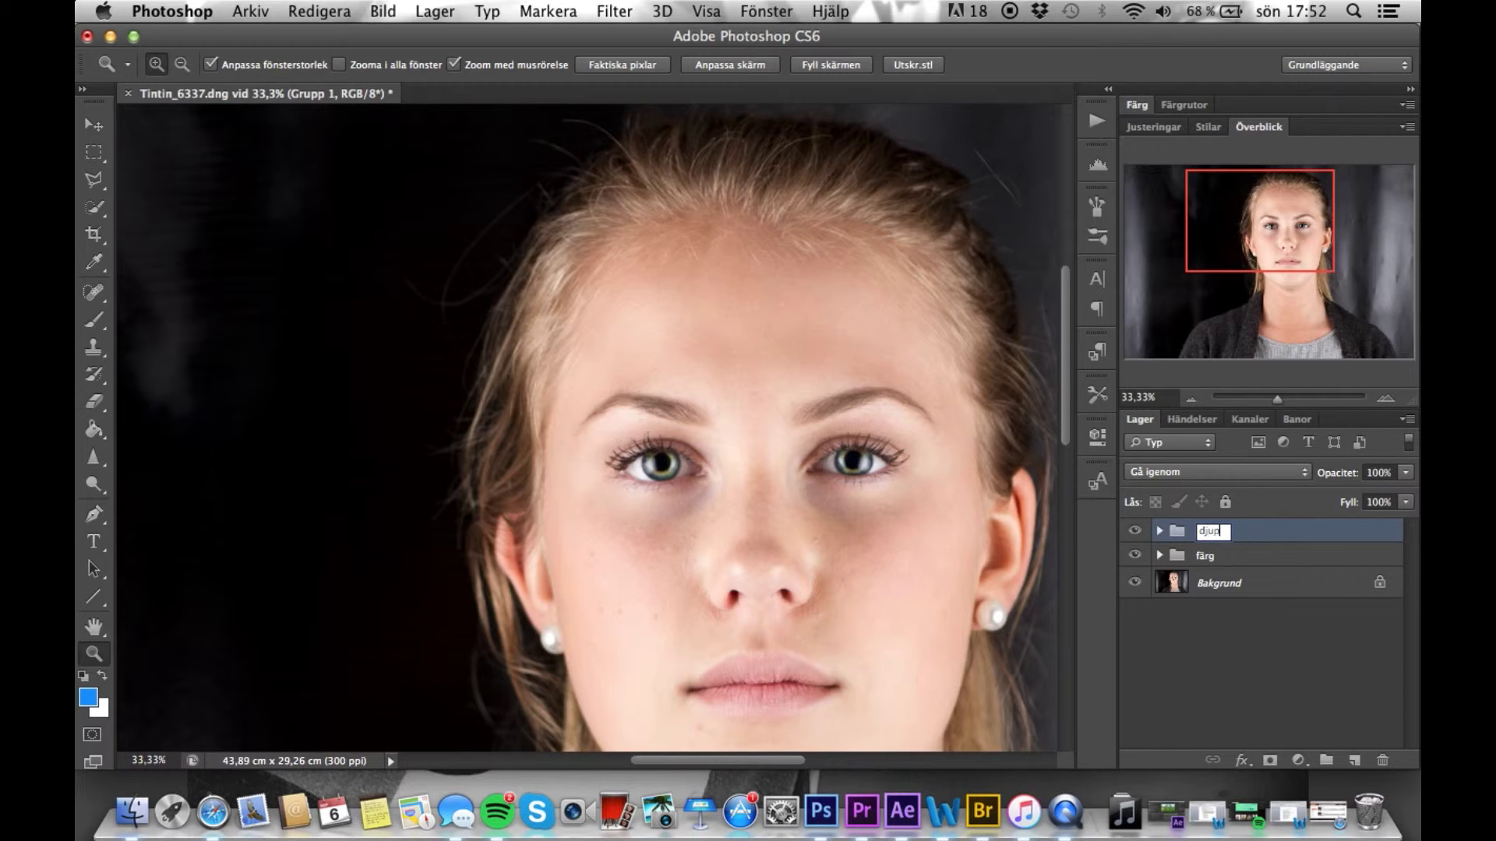
pyautogui.click(1268, 533)
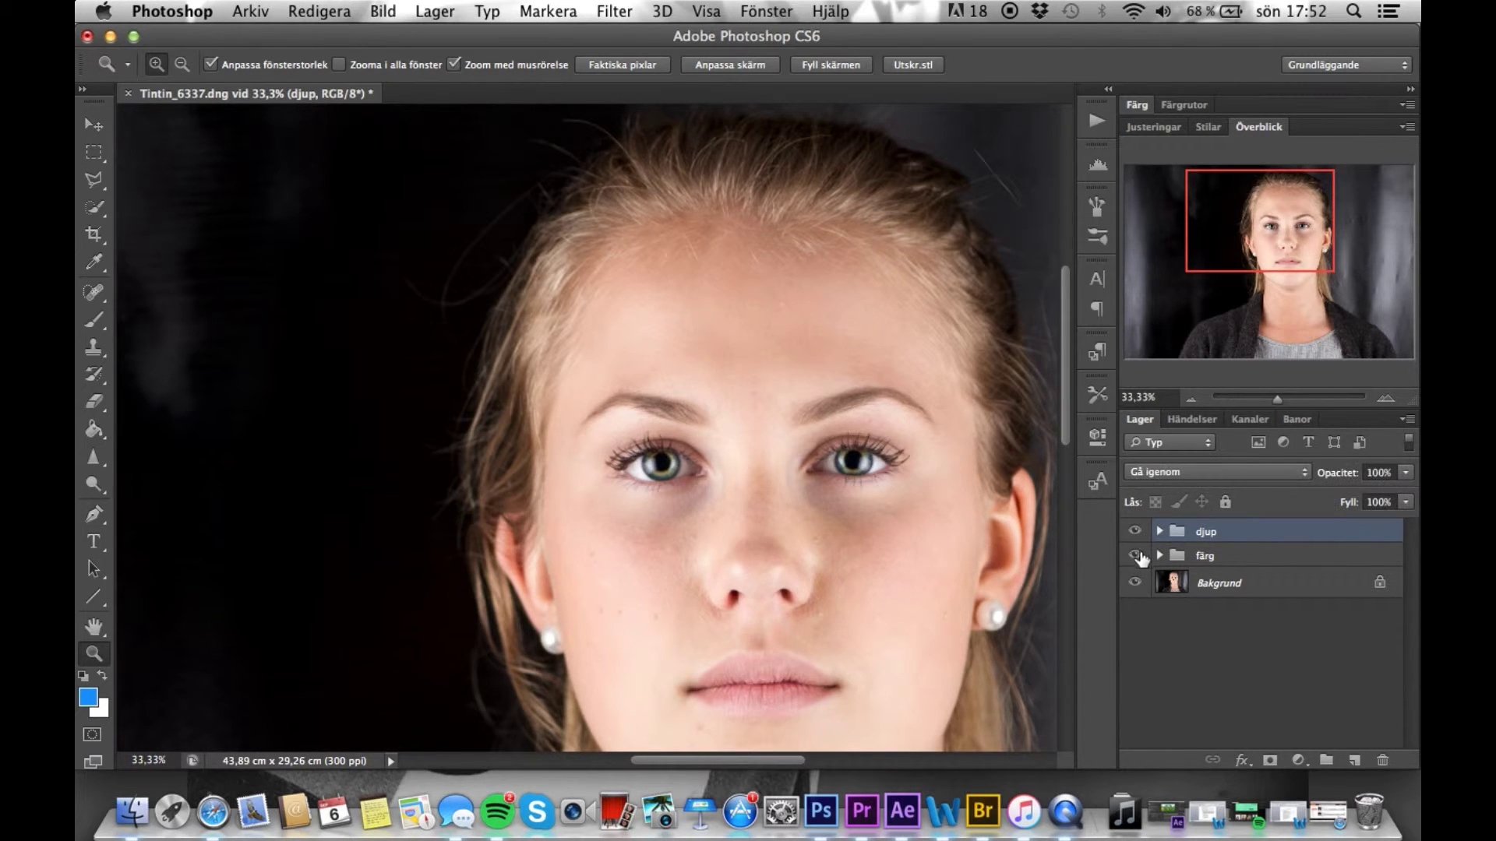
pyautogui.click(935, 463)
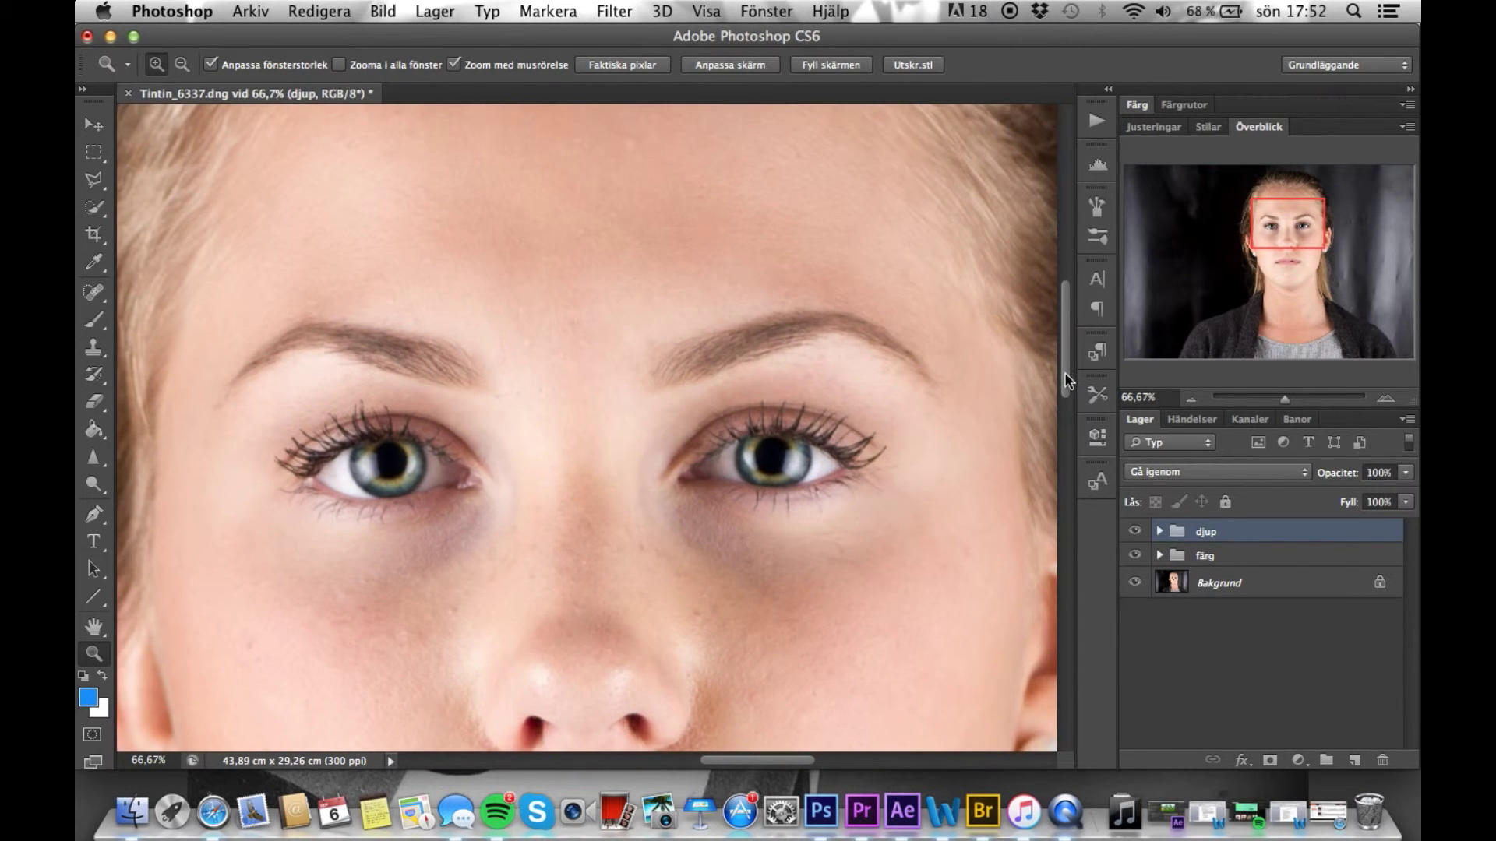
# Stamp a merged copy of all visible layers into a new Lager 4 and desaturate it.
pyautogui.scroll(-2, 1056, 389)
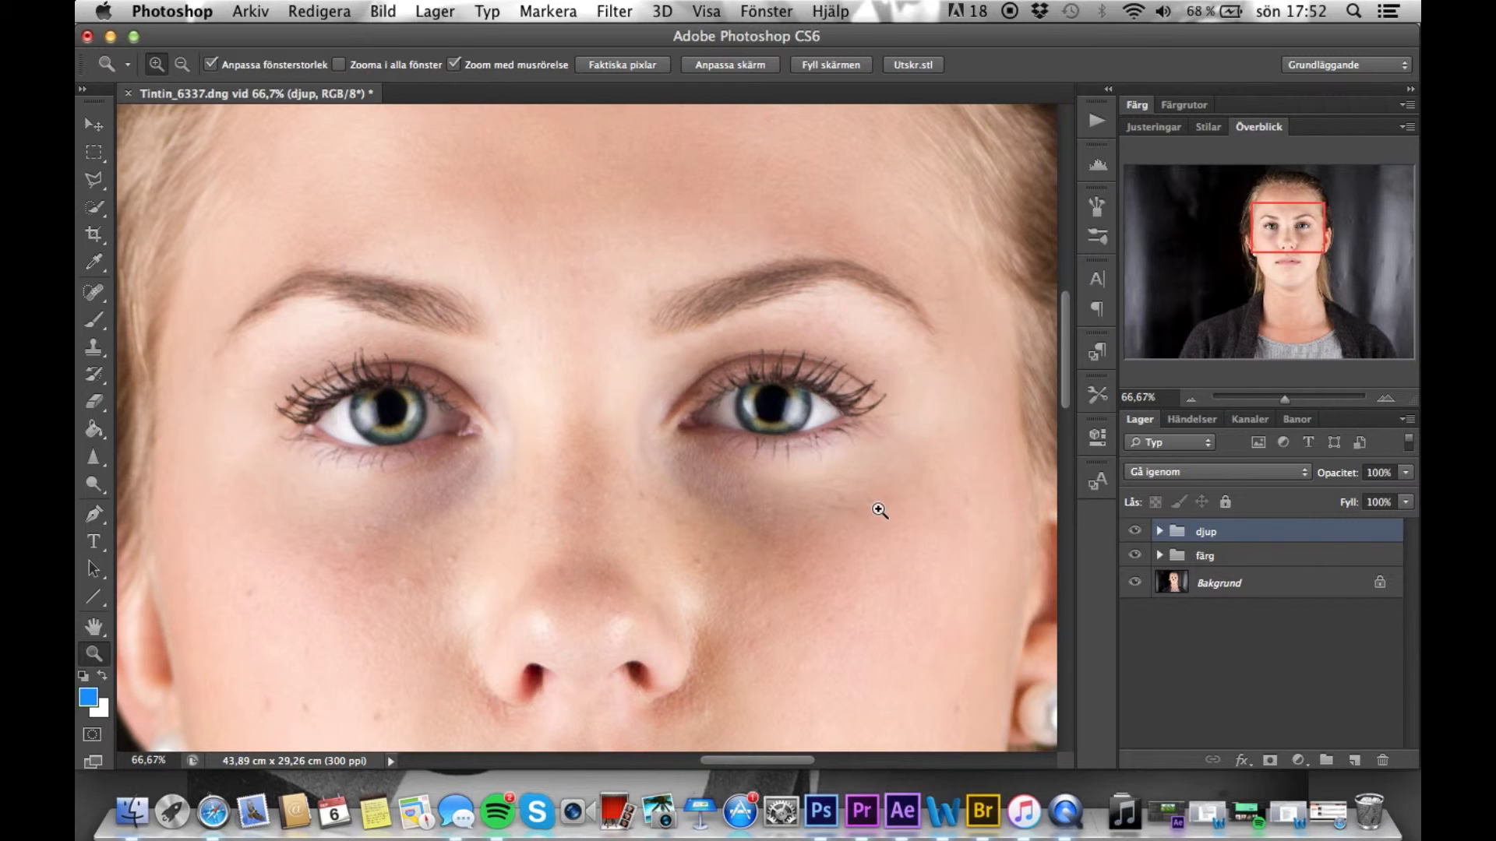
pyautogui.press('super+alt+shift+n')
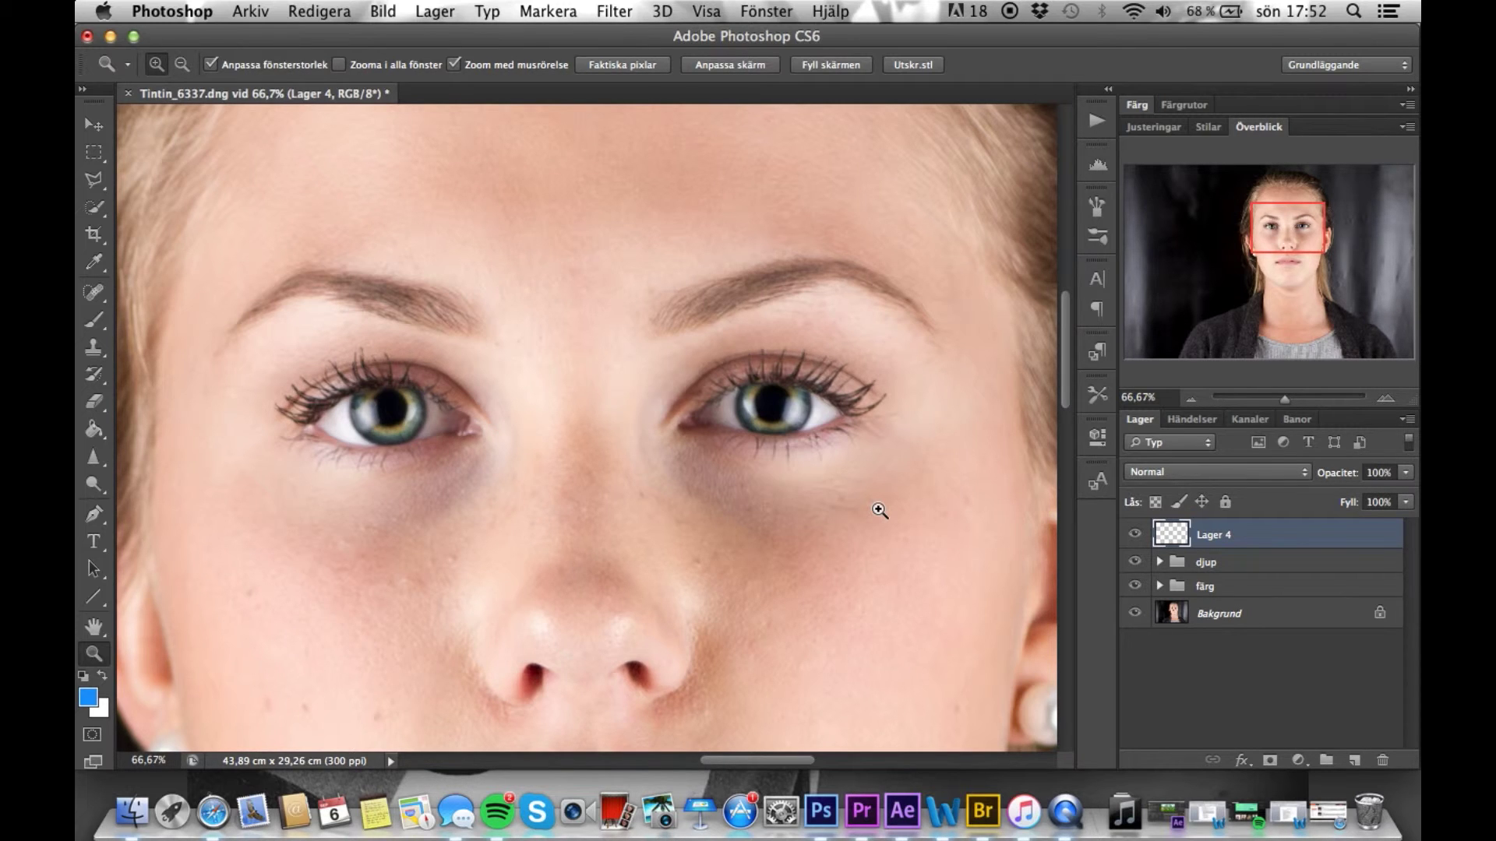
pyautogui.press('alt')
pyautogui.press('super+alt+shift+e')
pyautogui.press('super+shift+u')
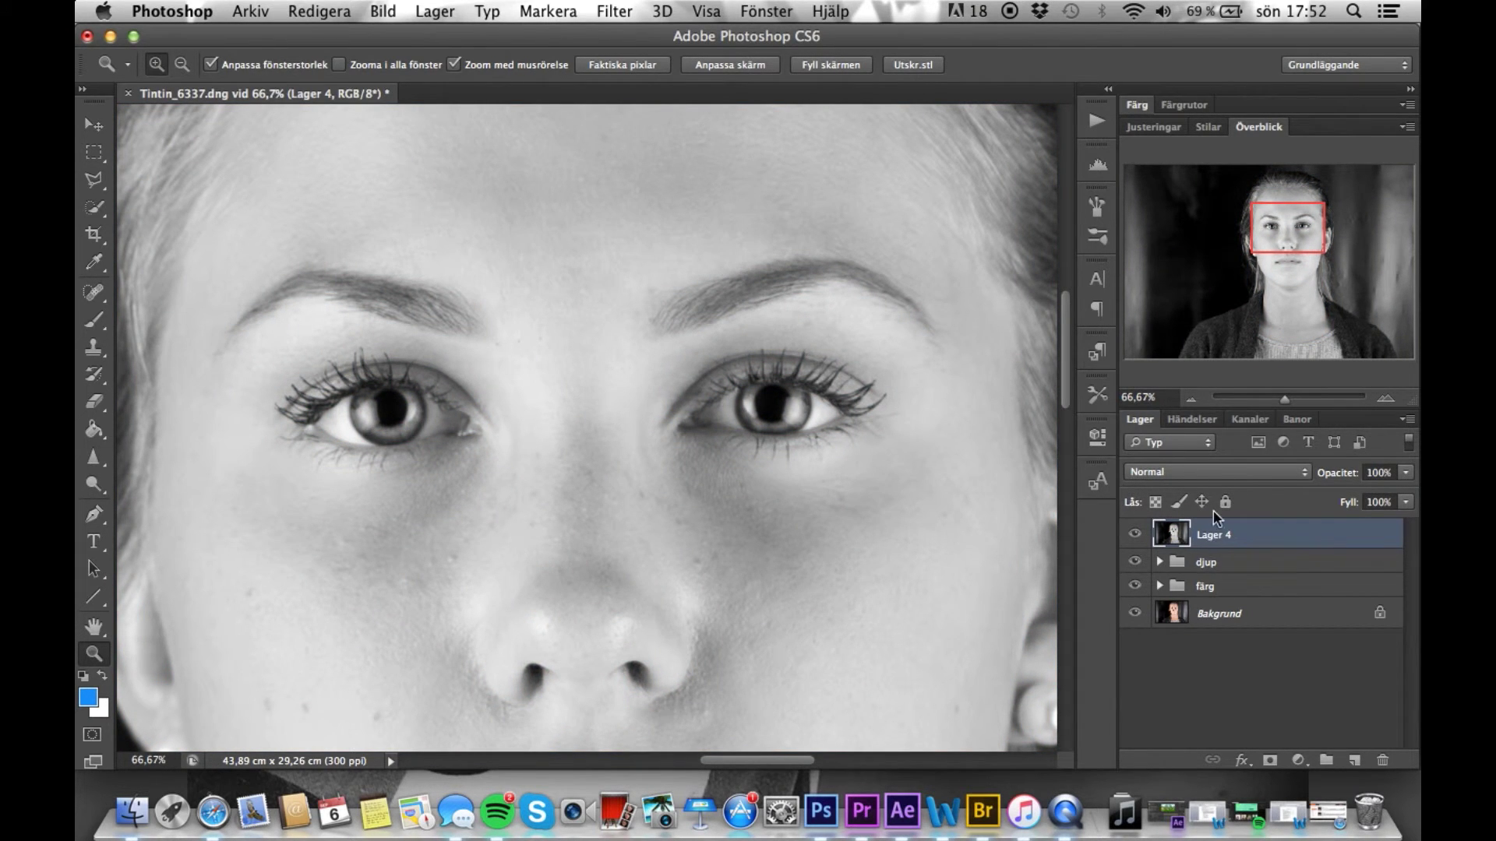
# Set Lager 4's blend mode to Täcka över (Overlay).
pyautogui.click(1218, 474)
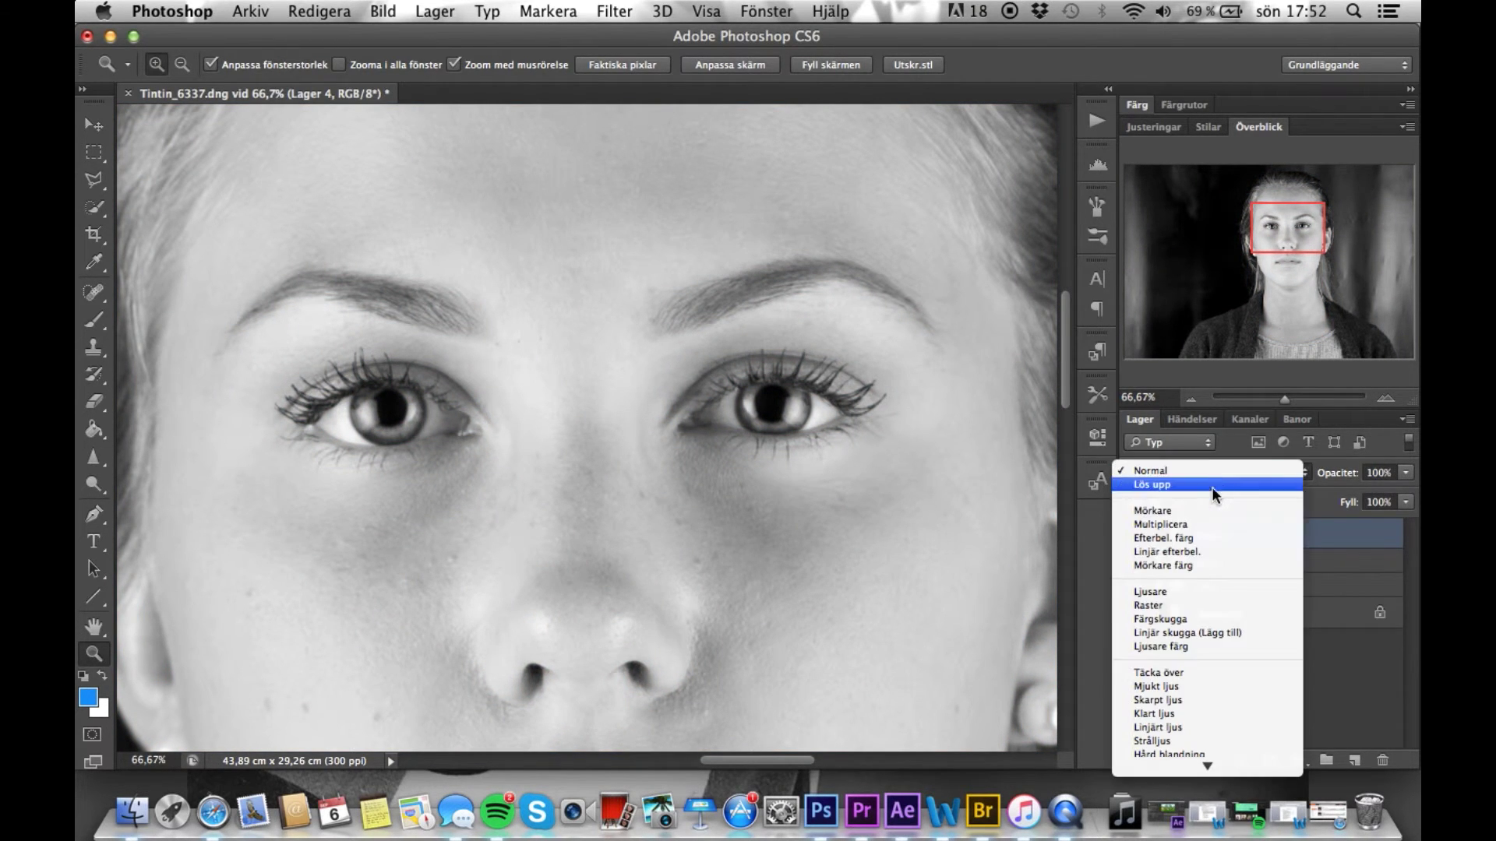
pyautogui.click(1177, 675)
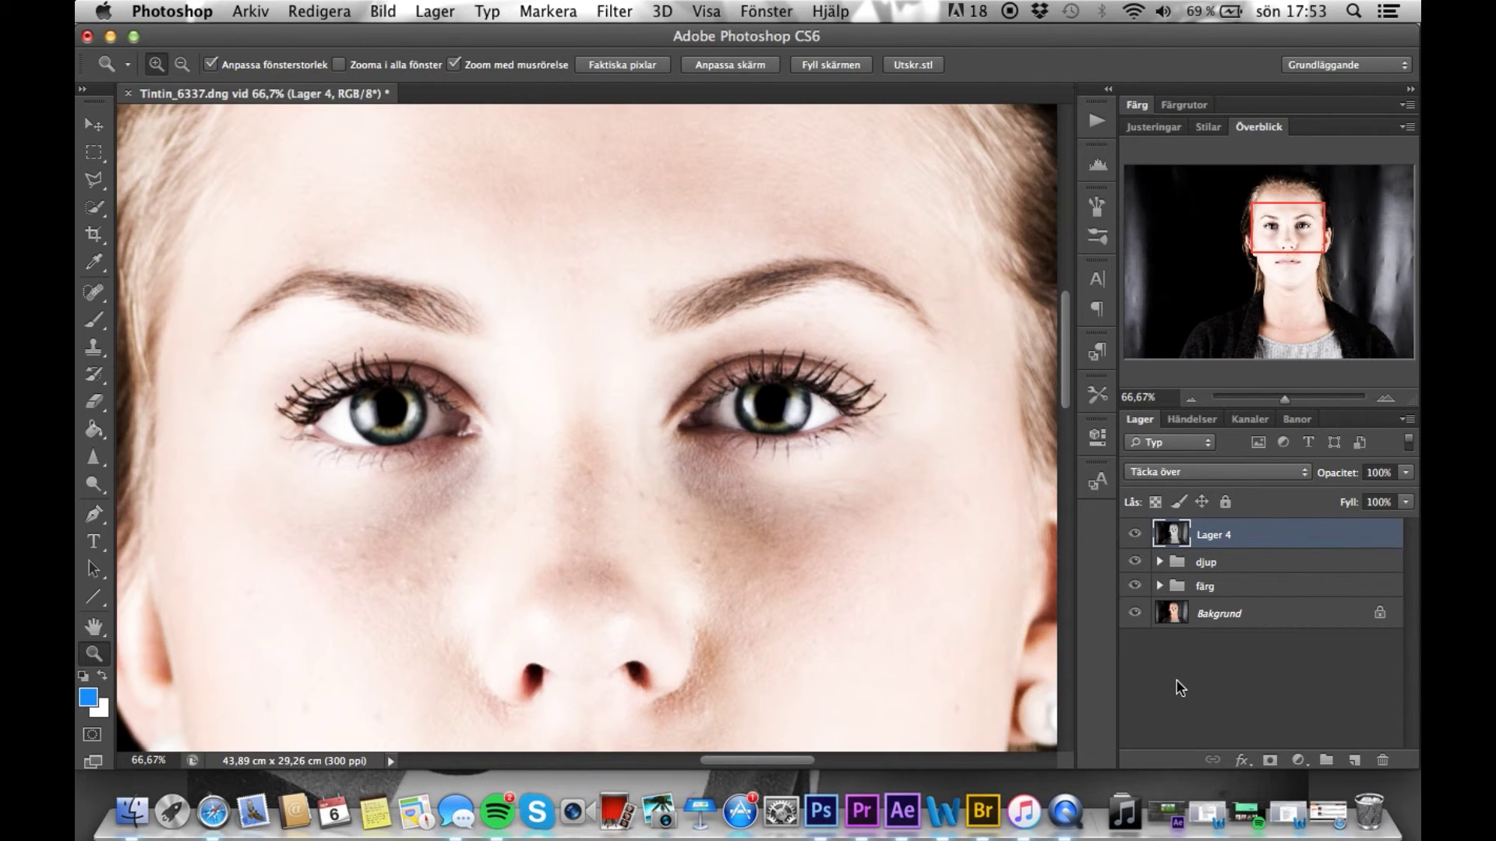
pyautogui.keyDown('alt'); pyautogui.click(790, 501); pyautogui.keyUp('alt')
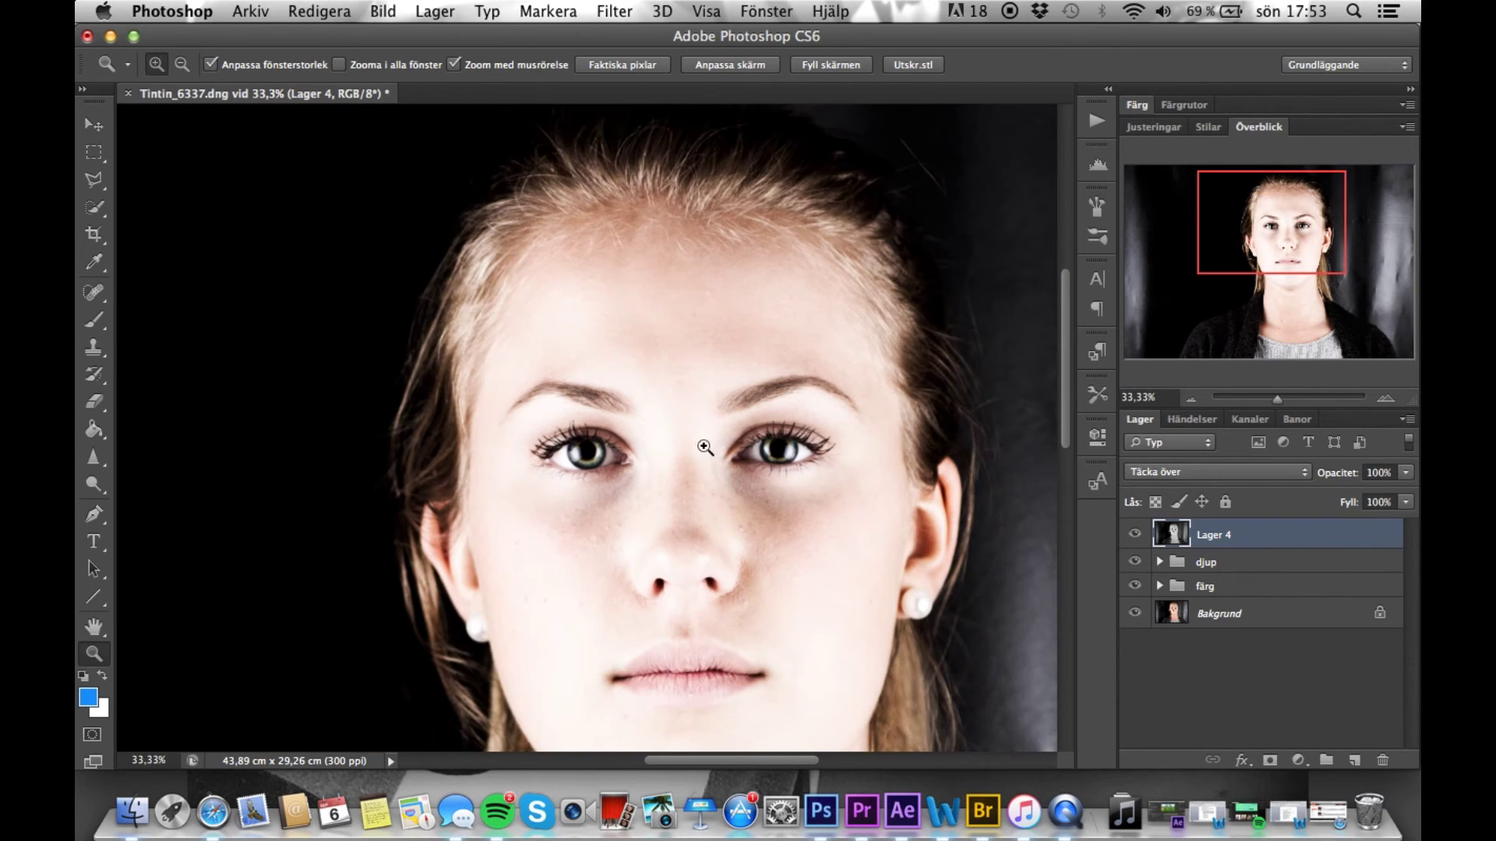
# Apply Filter > Annat > Högpass to Lager 4 with a 5,2 px radius.
pyautogui.click(615, 10)
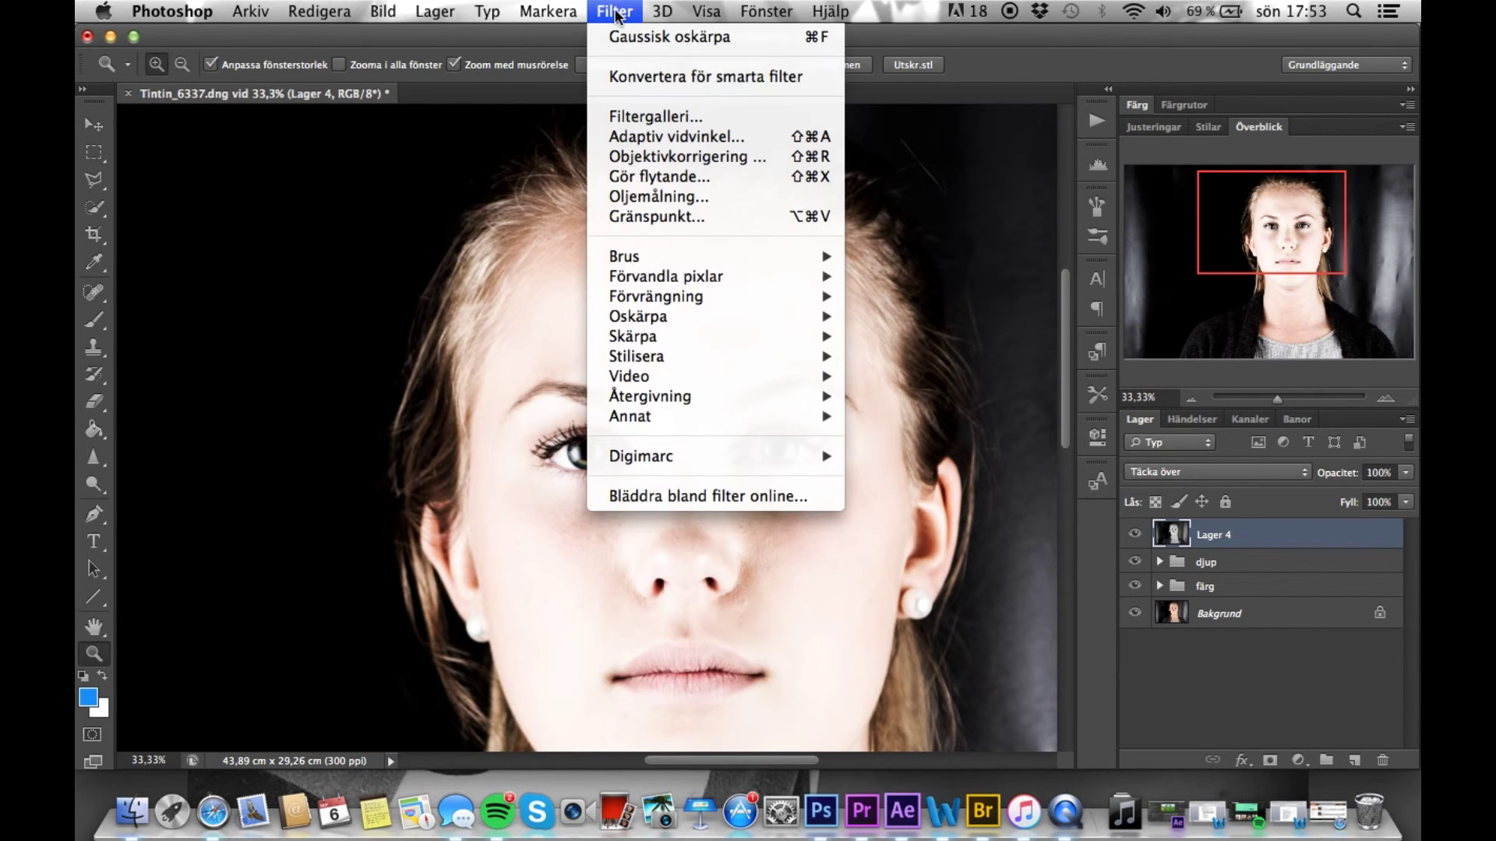
pyautogui.moveTo(730, 339)
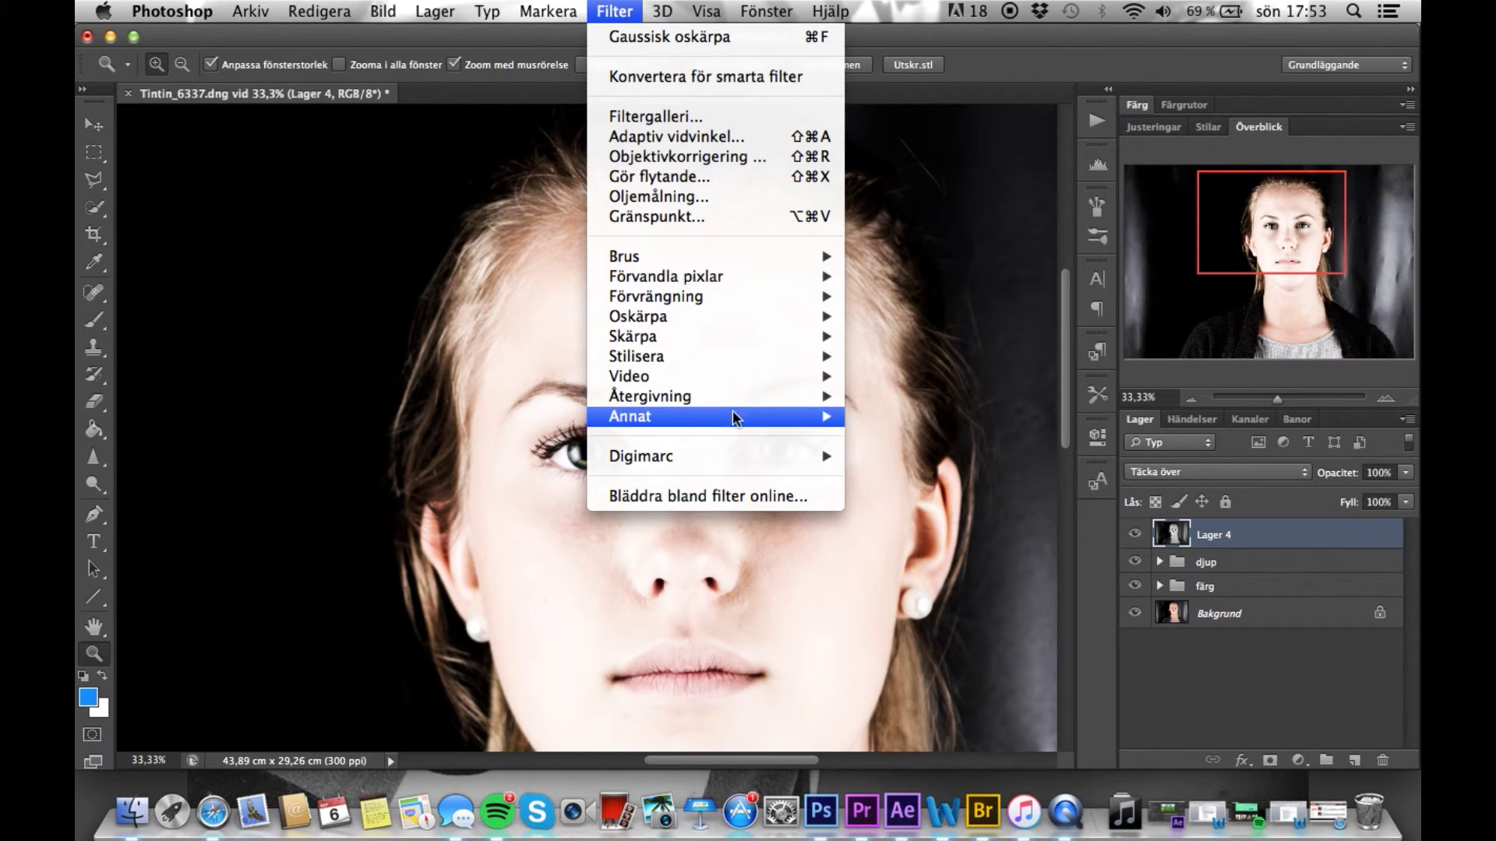
pyautogui.moveTo(732, 410)
pyautogui.click(896, 456)
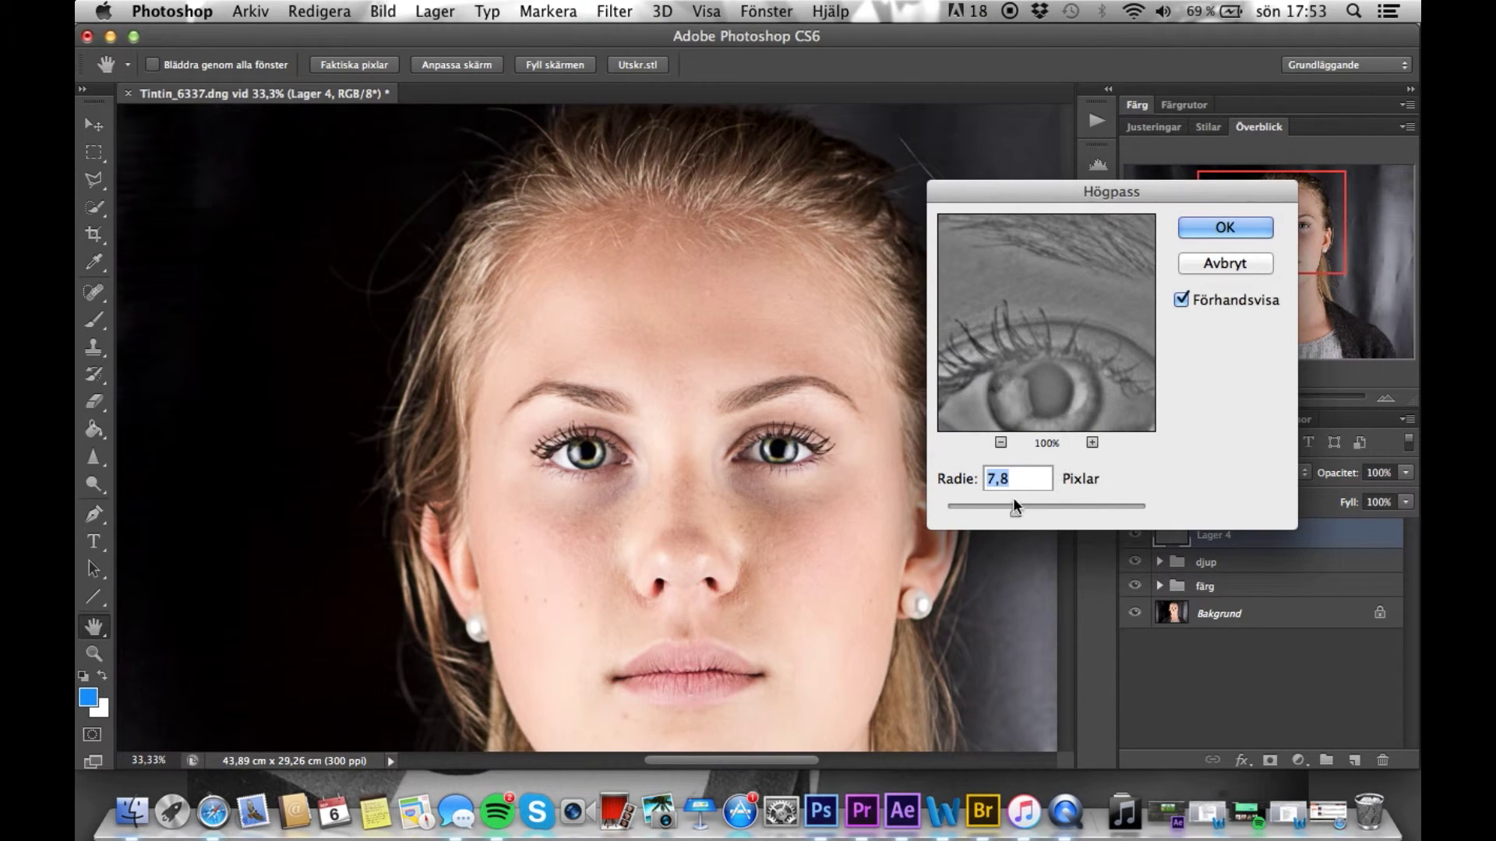
pyautogui.moveTo(1015, 512)
pyautogui.mouseDown()
pyautogui.moveTo(947, 516)
pyautogui.moveTo(958, 504)
pyautogui.moveTo(1081, 511)
pyautogui.moveTo(979, 514)
pyautogui.moveTo(1002, 512)
pyautogui.mouseUp()
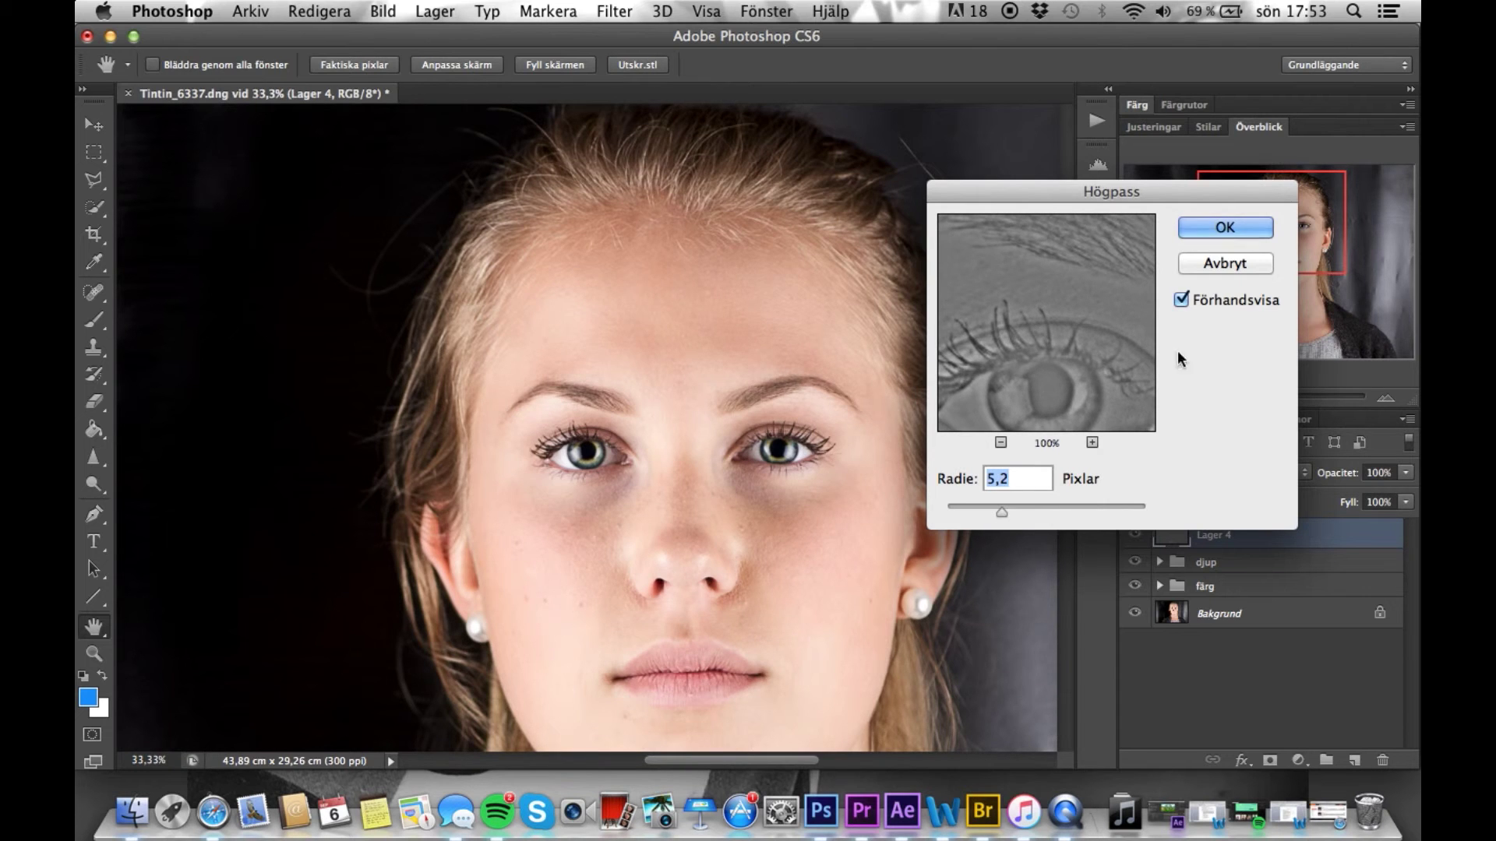
pyautogui.click(1220, 236)
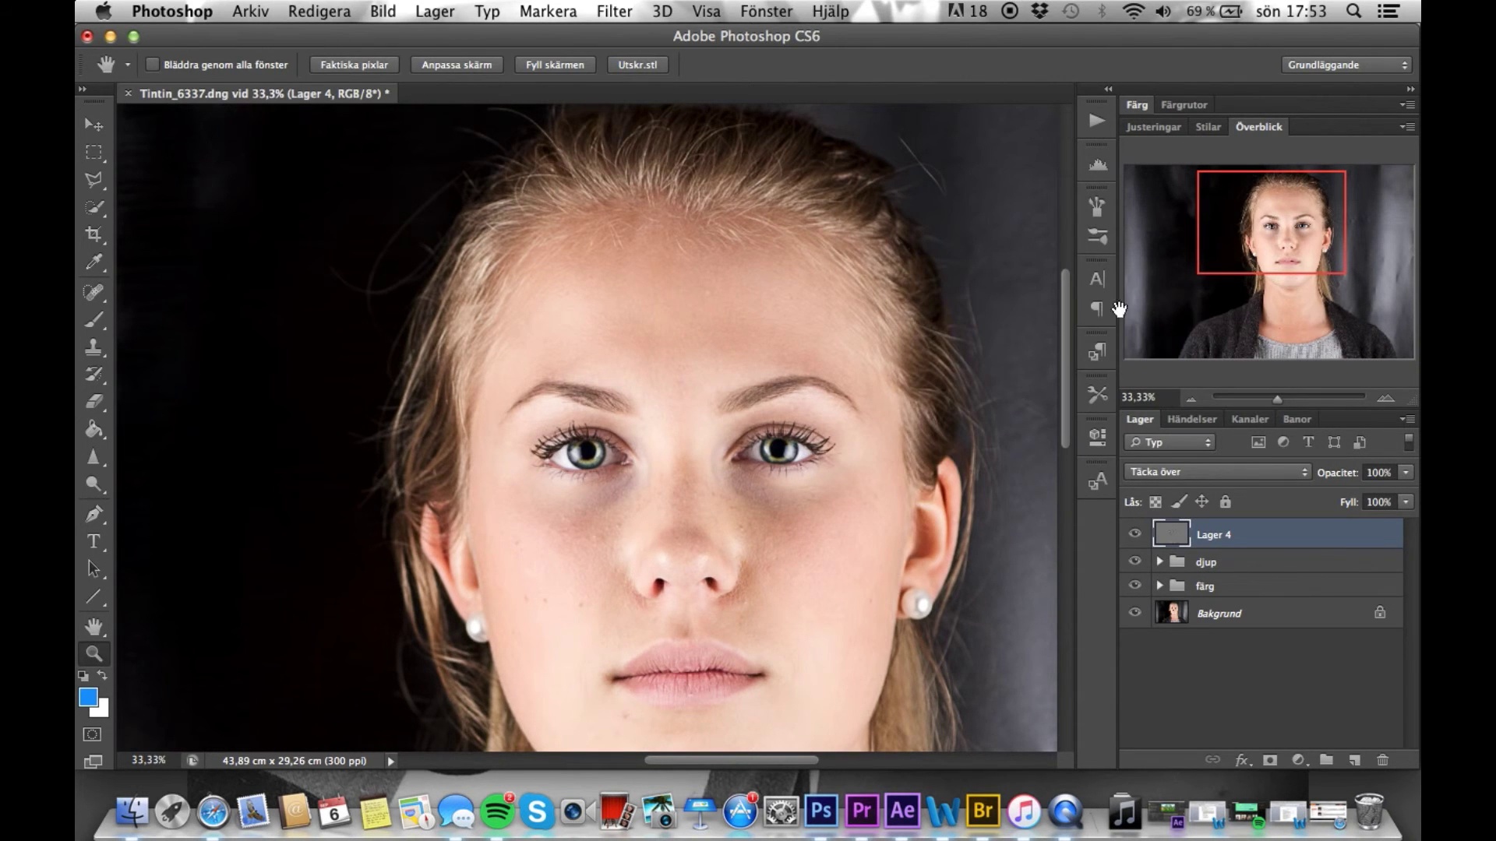
pyautogui.click(859, 451)
# Add a layer mask to Lager 4 and invert it to black.
pyautogui.click(849, 489)
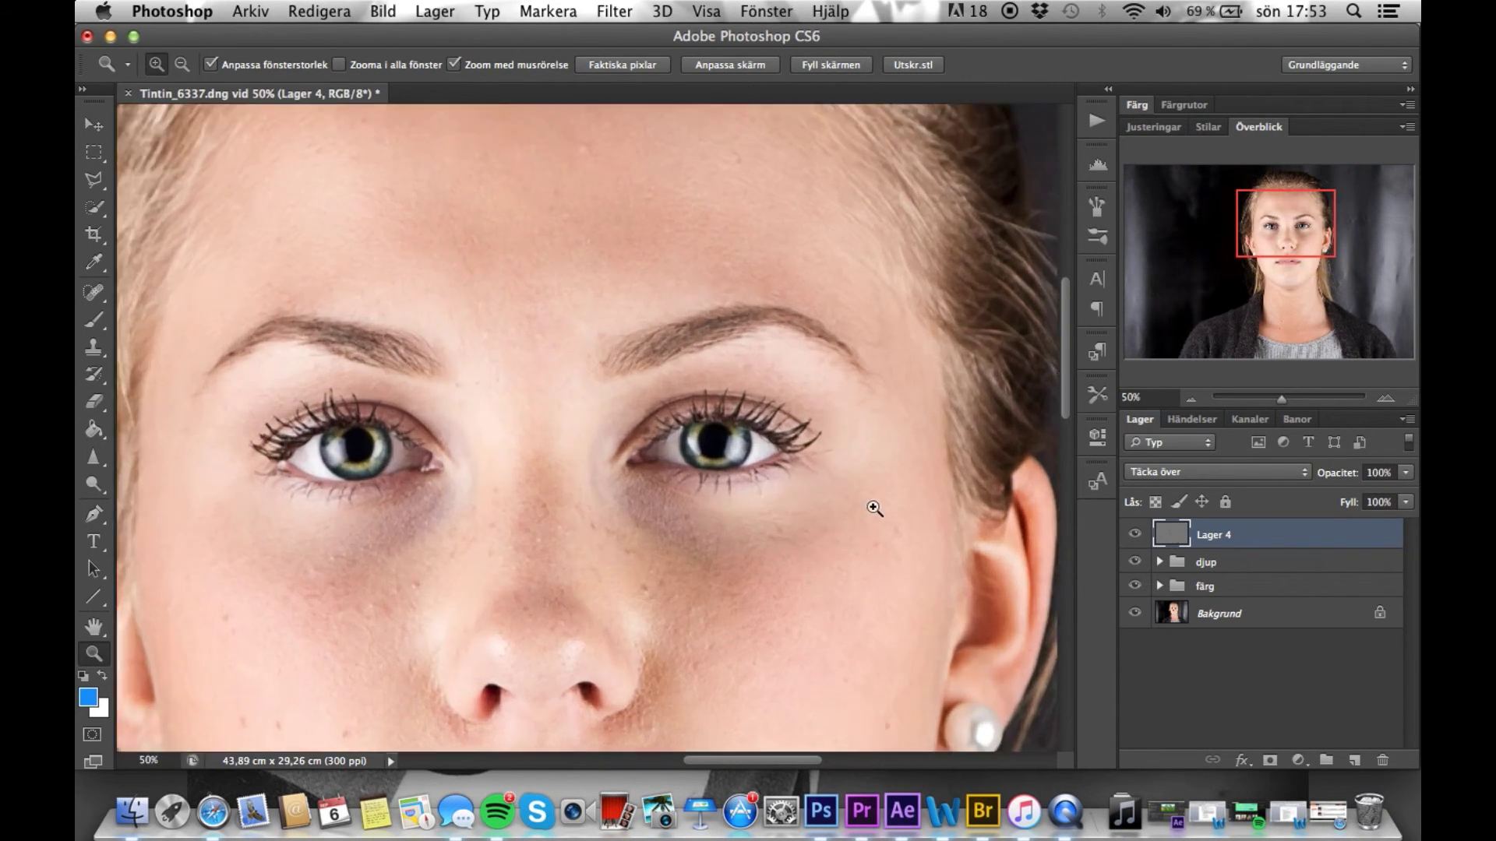
pyautogui.click(1268, 761)
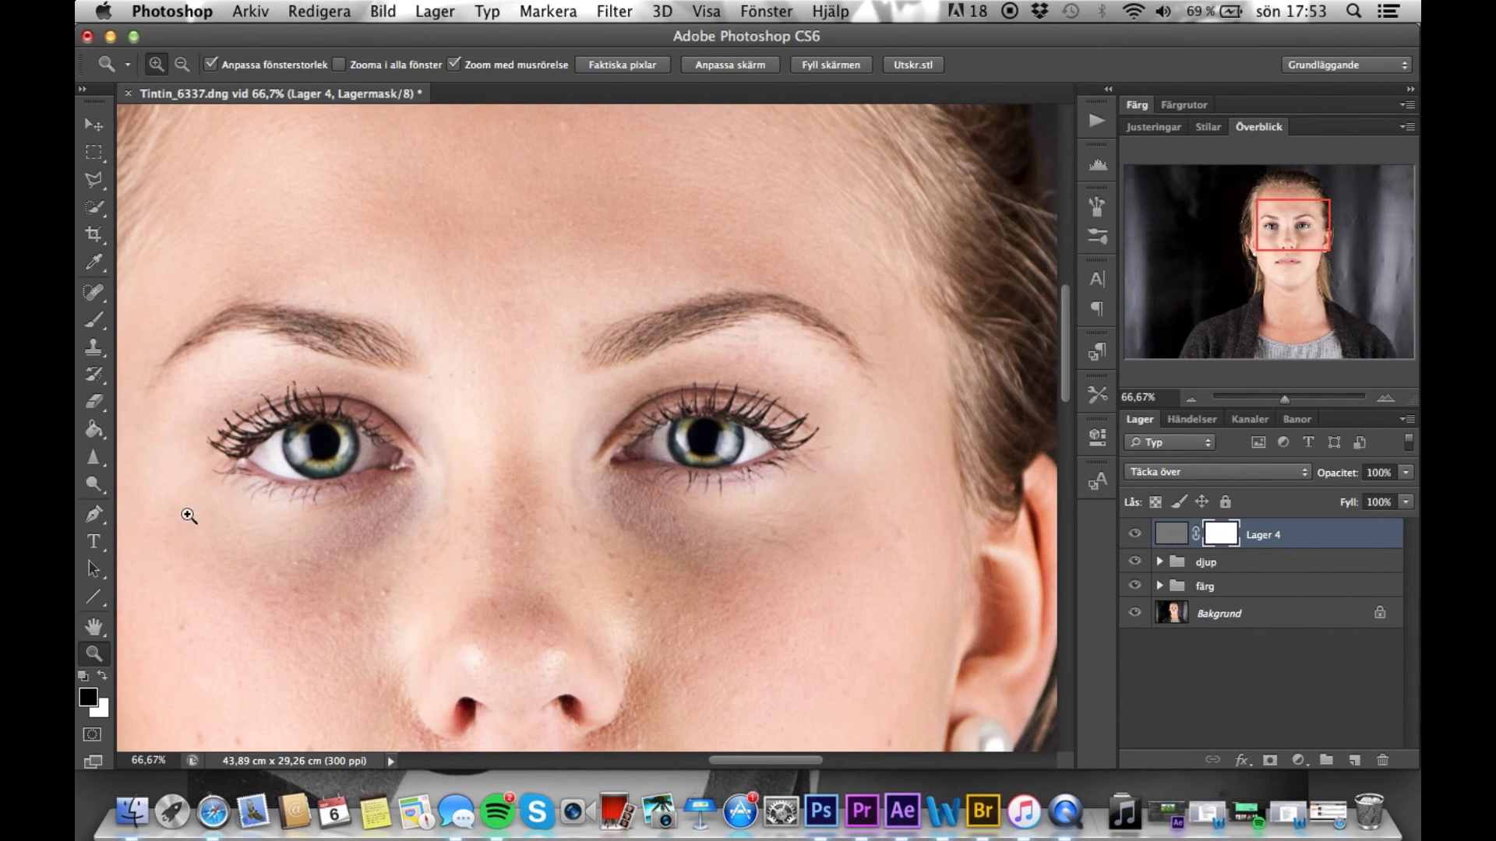
pyautogui.press('super+i')
# Paint white on the mask over the irises with a 66 px brush.
pyautogui.click(102, 676)
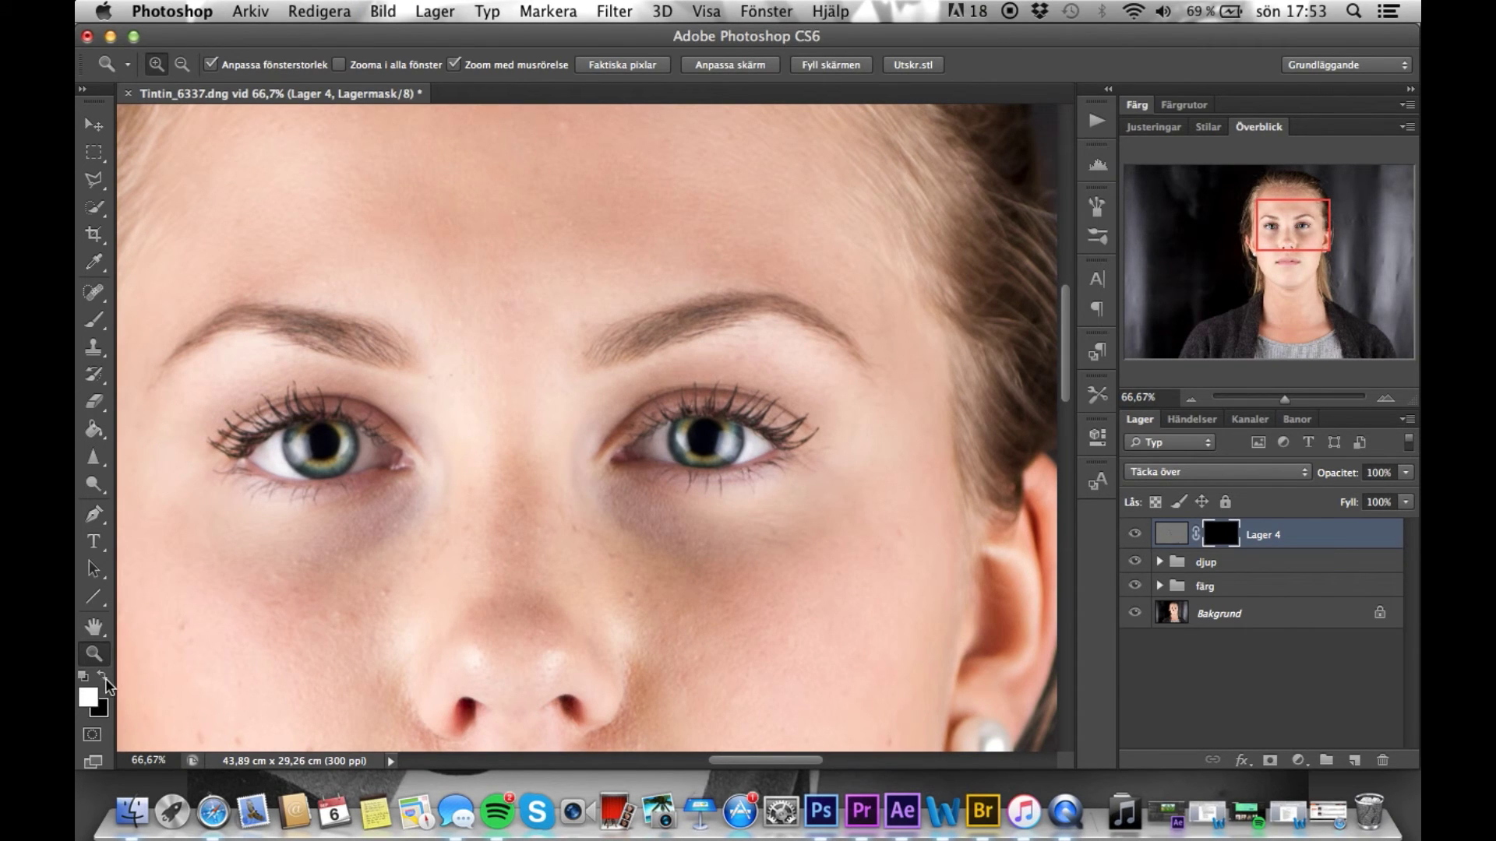
pyautogui.click(95, 319)
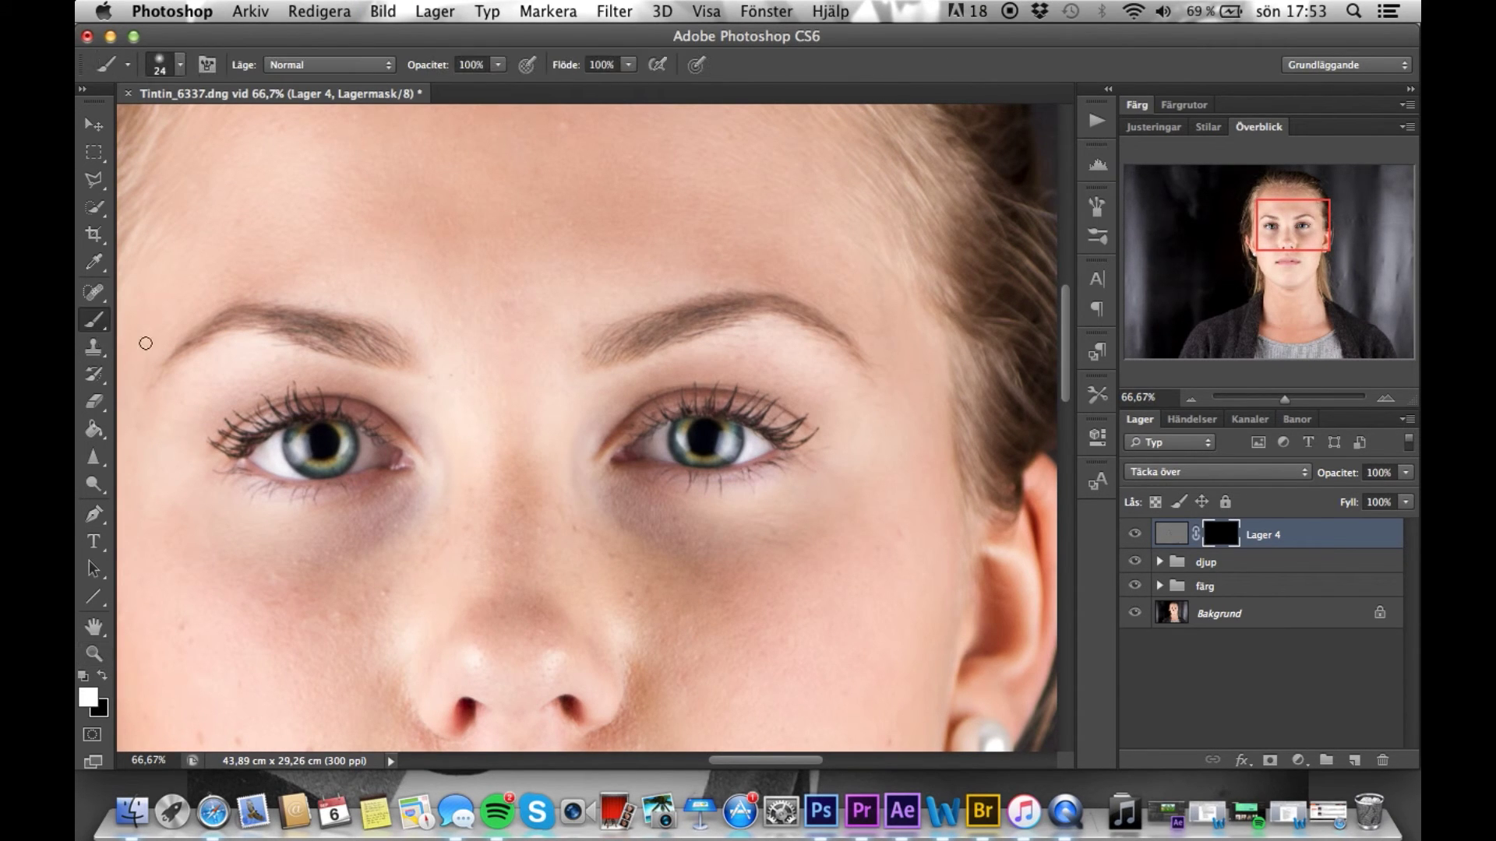
pyautogui.click(180, 65)
pyautogui.moveTo(177, 134); pyautogui.dragTo(173, 129)
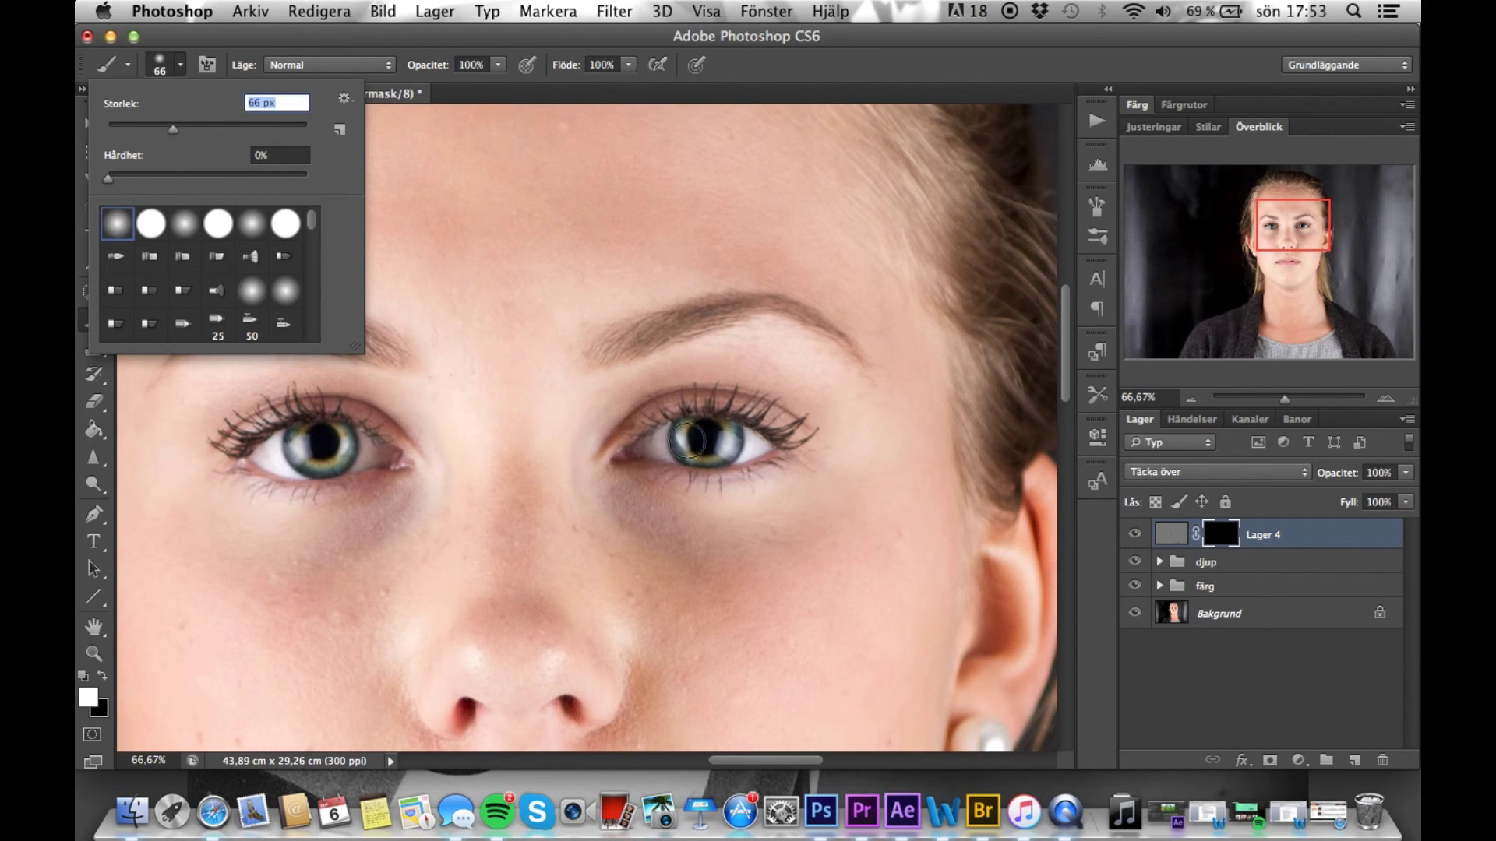
pyautogui.press('Return')
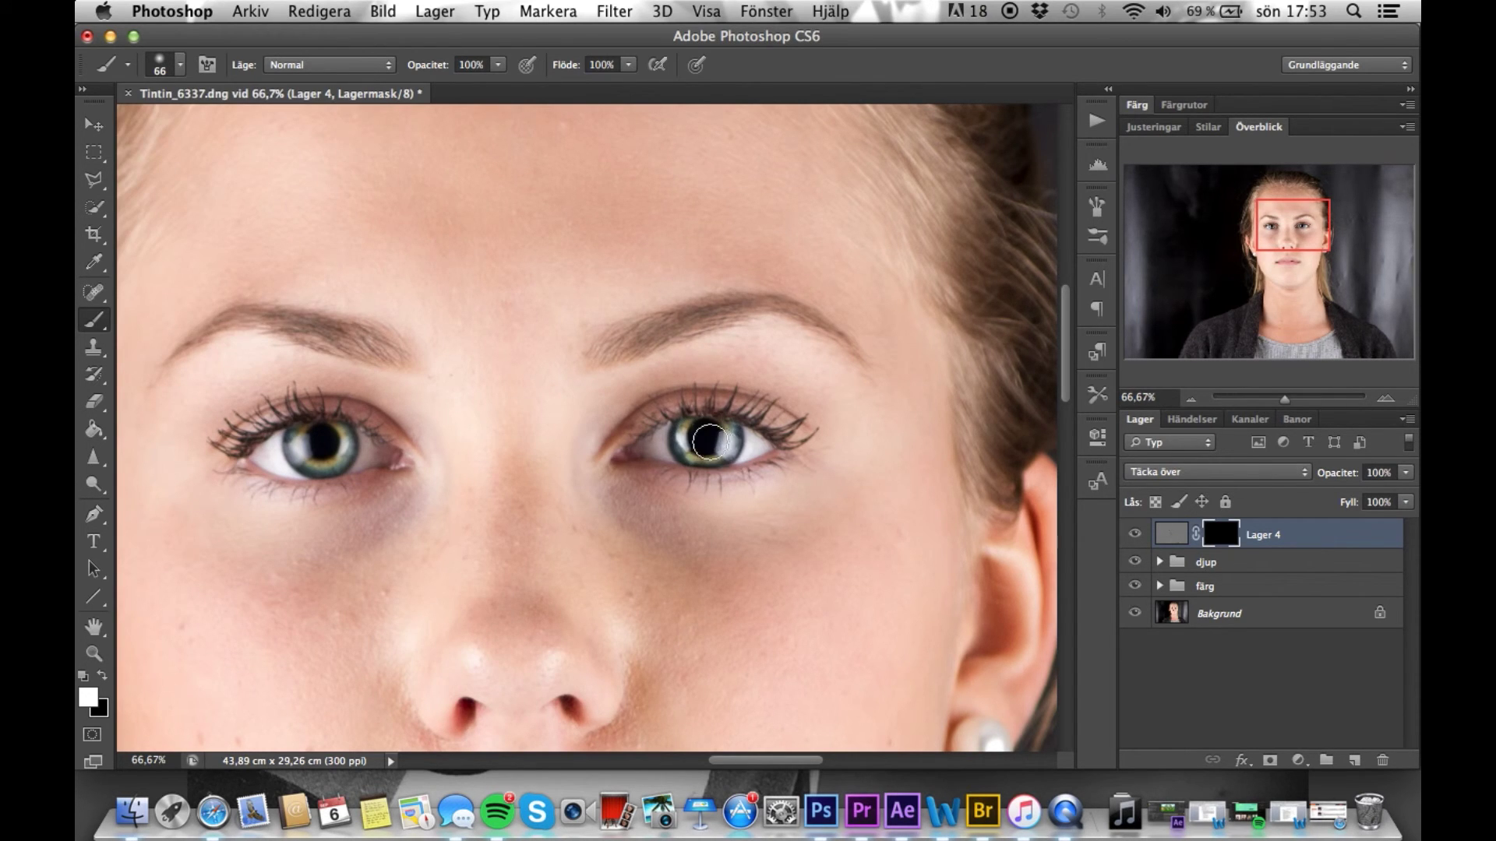
pyautogui.click(327, 438)
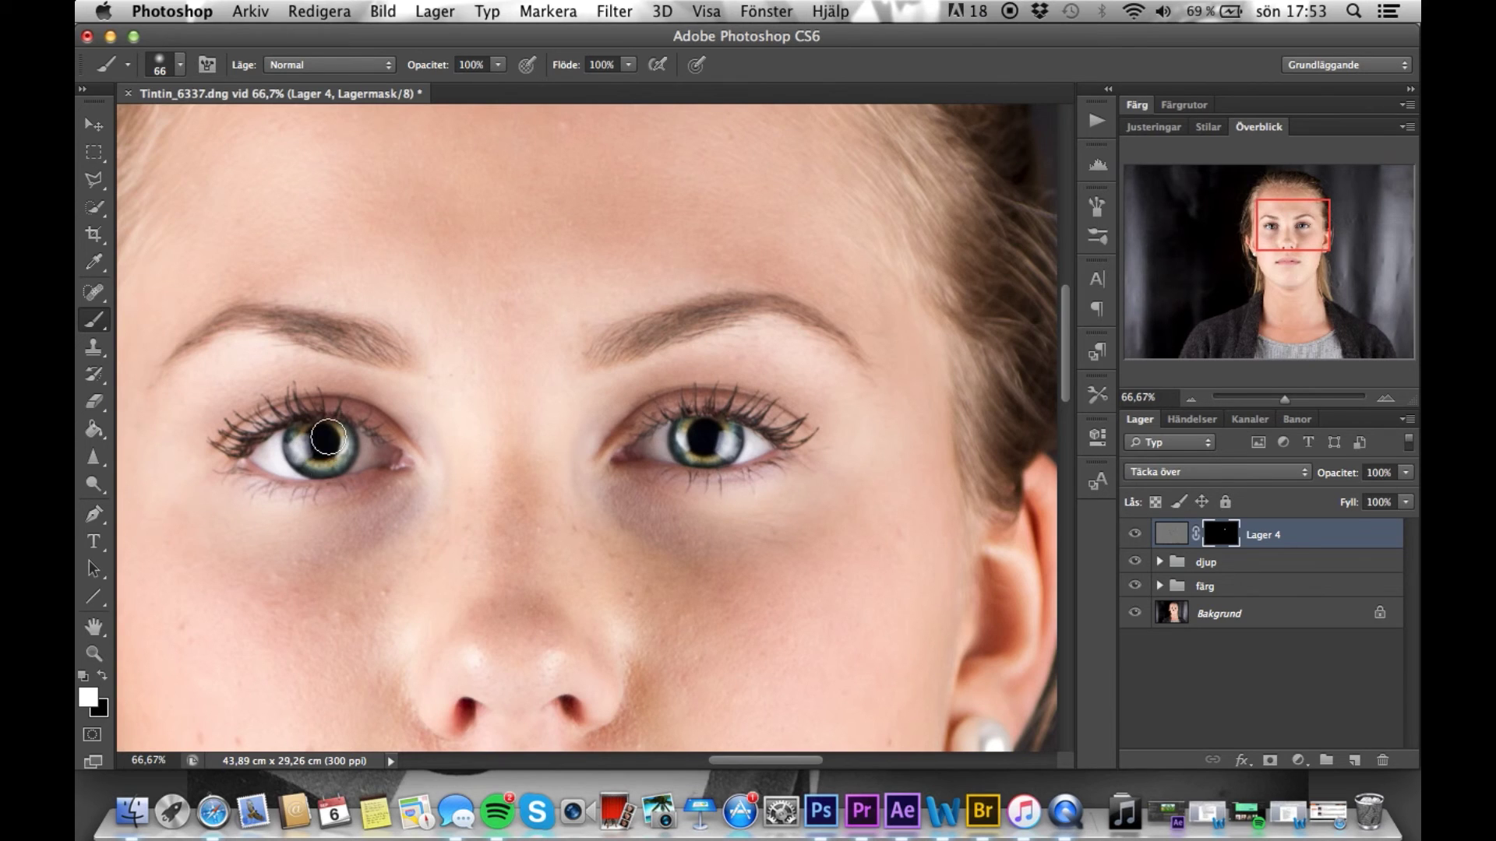
# Switch the brush to 24 px at 37% hardness for the lash lines.
pyautogui.click(177, 66)
pyautogui.moveTo(127, 177); pyautogui.dragTo(131, 129)
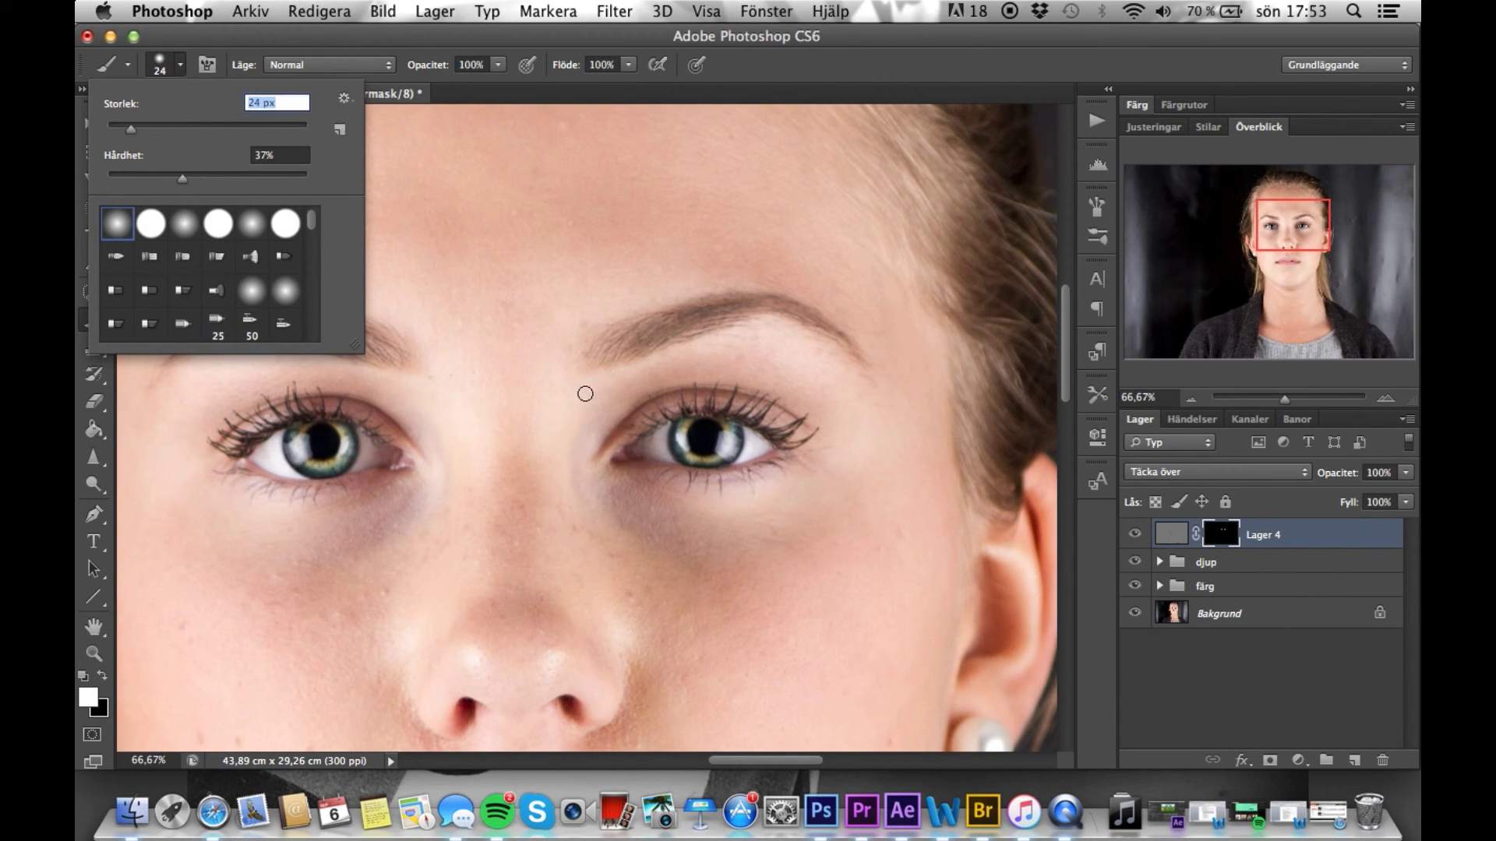
pyautogui.press('Return')
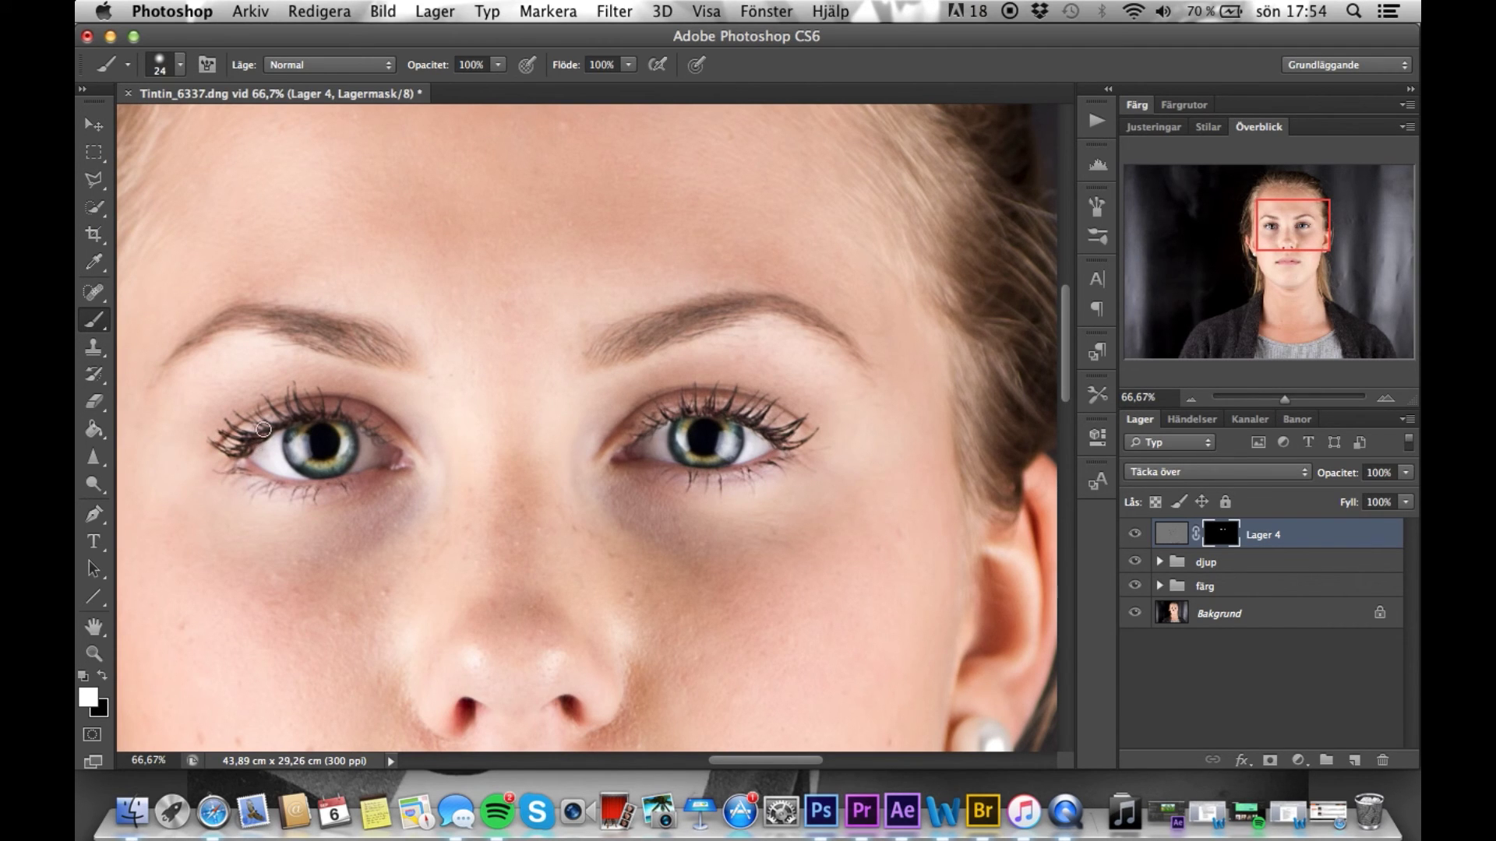
pyautogui.press('z')
pyautogui.moveTo(561, 571); pyautogui.dragTo(864, 424)
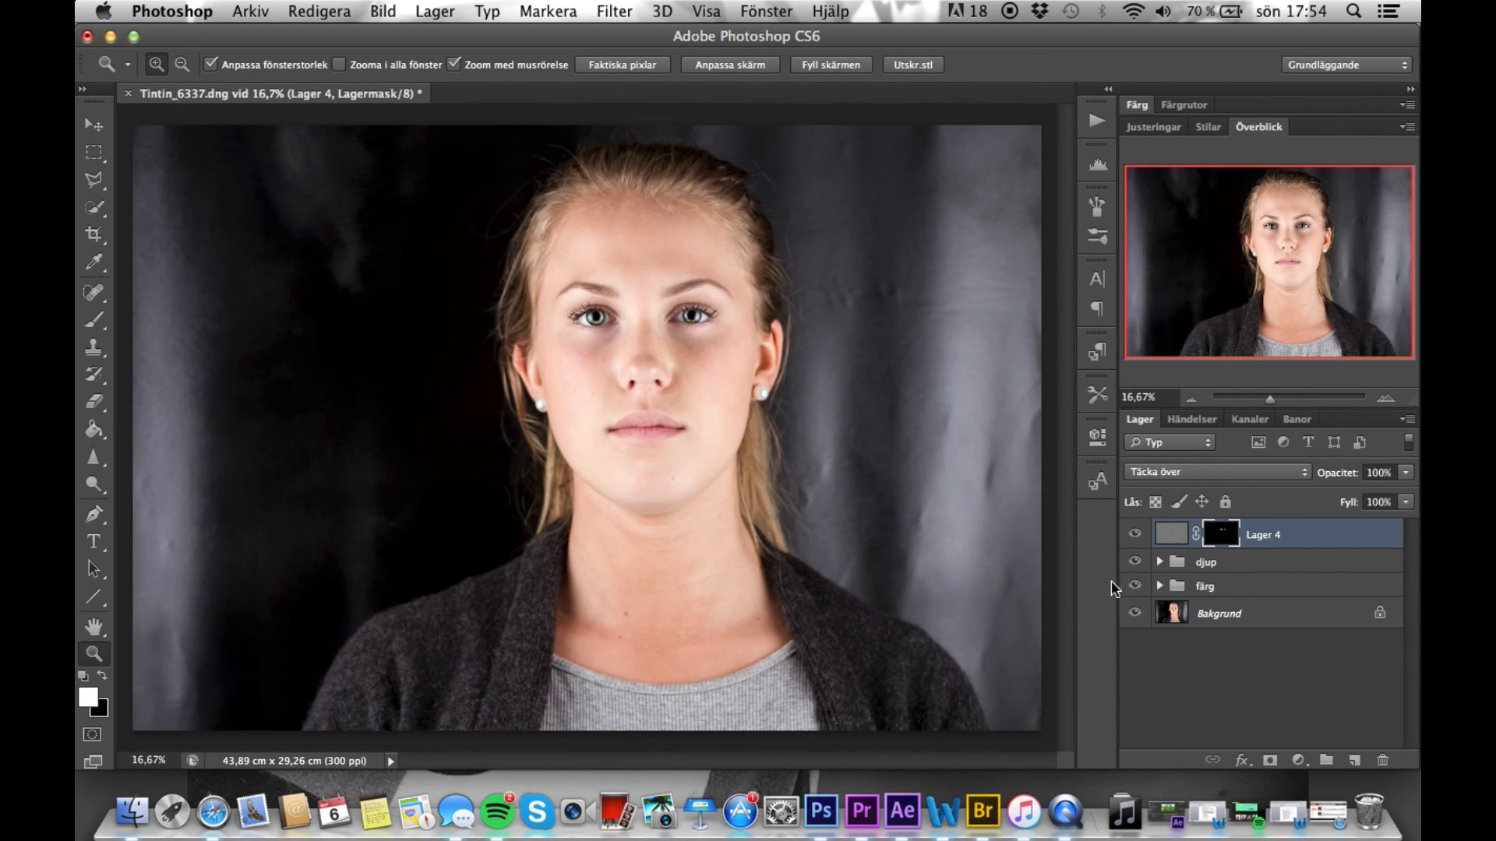
# Group Lager 4, djup and färg into Grupp 1 and toggle its visibility to compare.
pyautogui.keyDown('shift'); pyautogui.click(1284, 592); pyautogui.keyUp('shift')
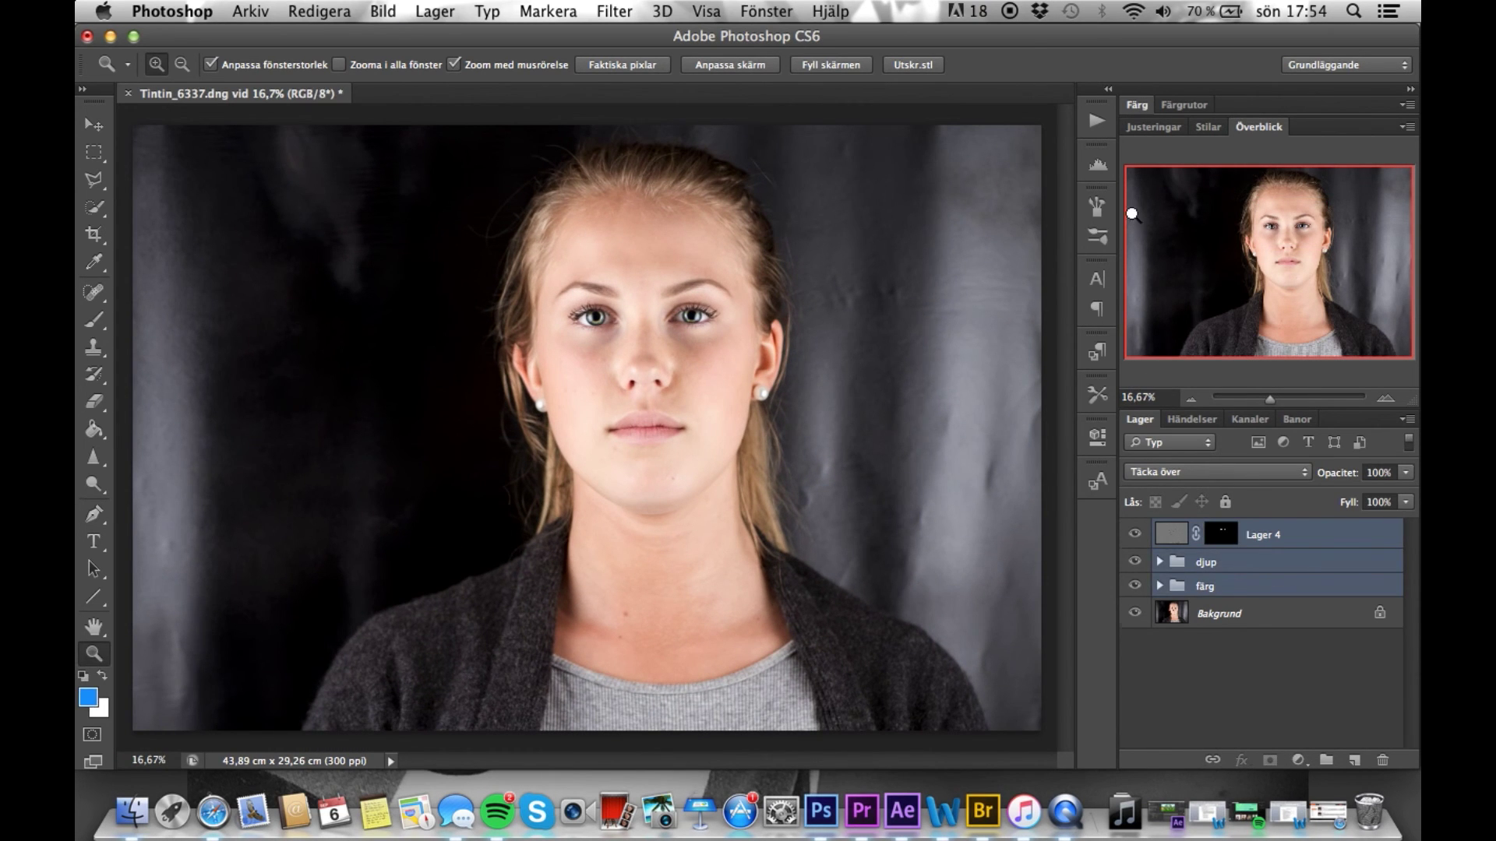
pyautogui.press('super+g')
pyautogui.click(1135, 532)
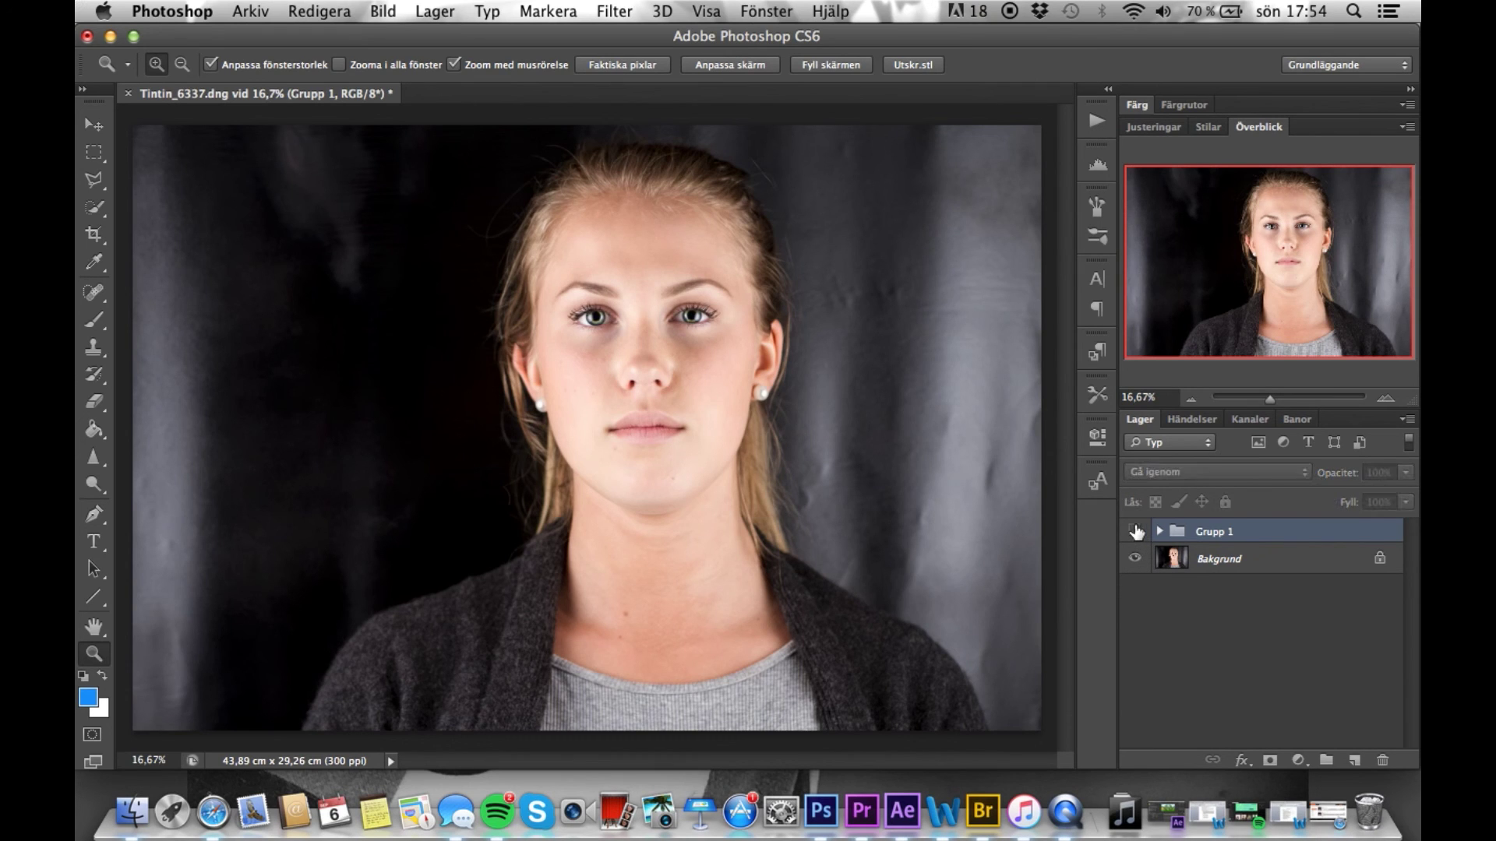
pyautogui.click(1135, 531)
pyautogui.click(789, 323)
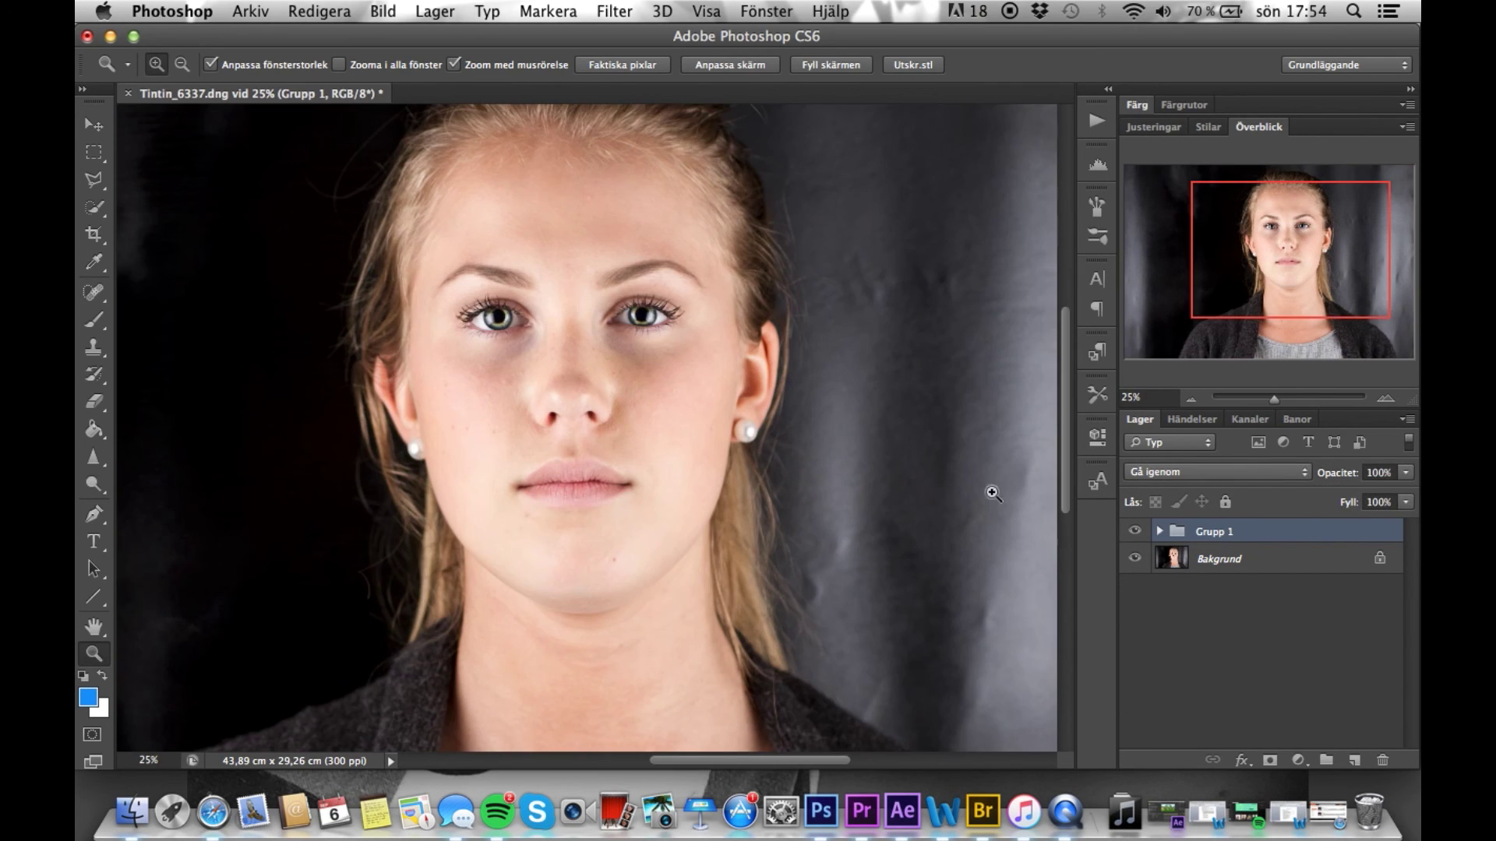
pyautogui.click(1135, 533)
pyautogui.click(1135, 533)
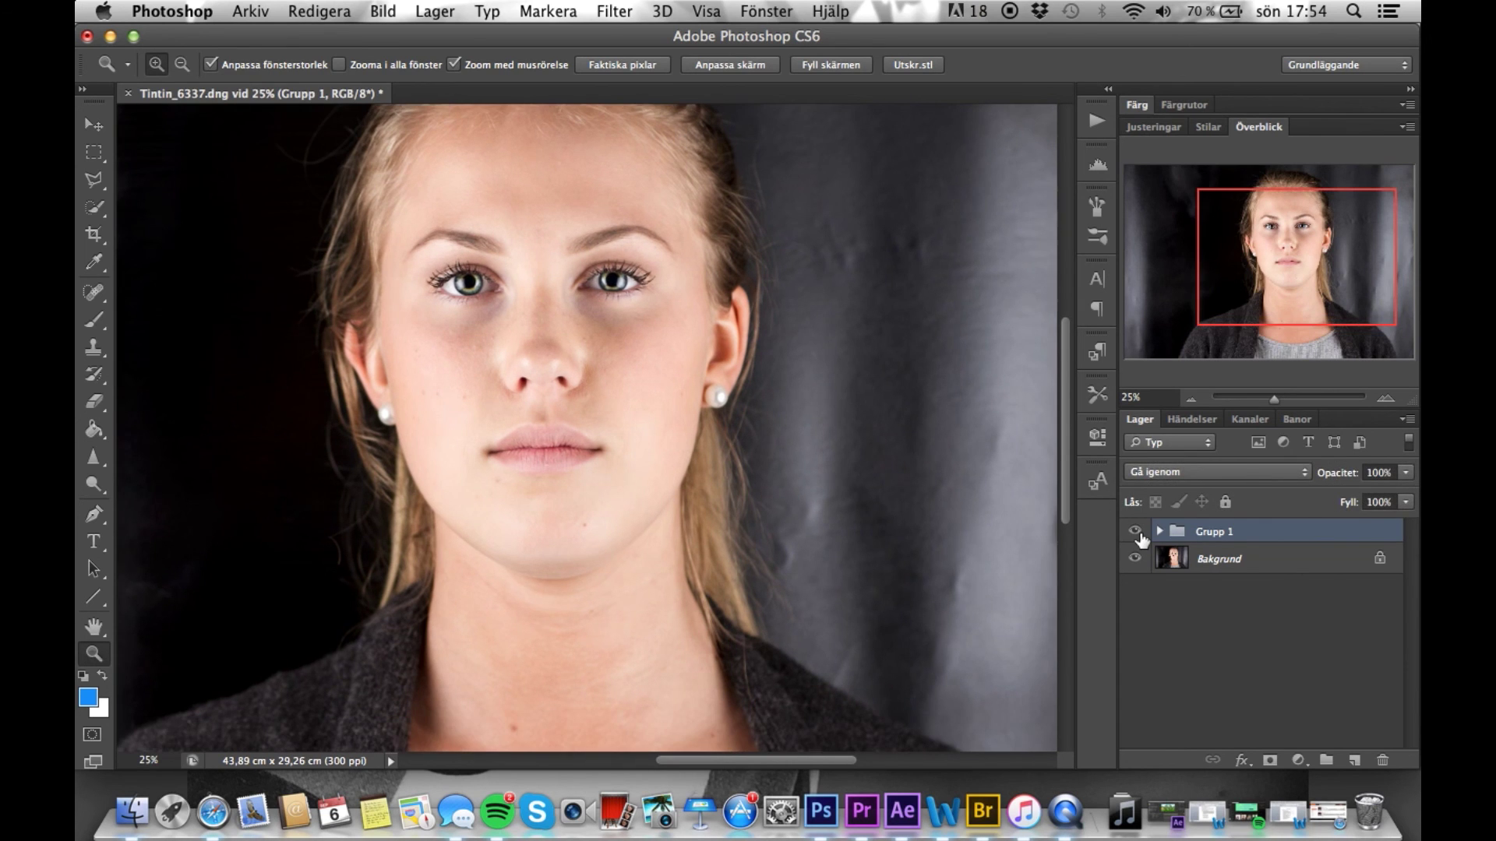